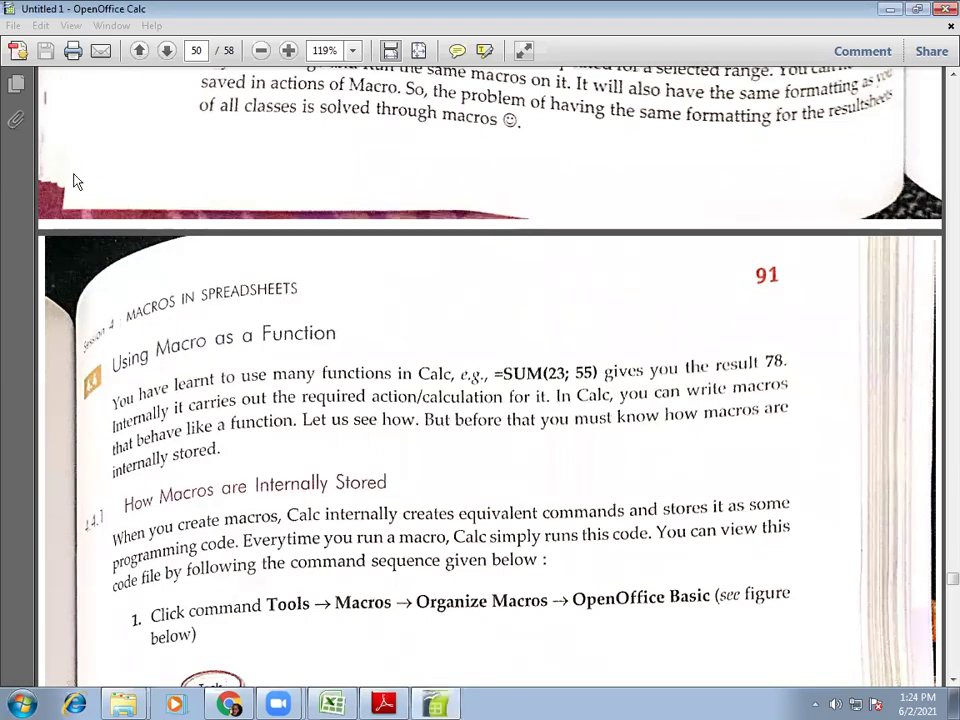
key("Right")
key("Right")
key("Right")
key("Down")
key("Down")
key("Down")
key("Down")
key("Down")
key("Down")
key("Down")
key("Down")
key("Down")
key("Down")
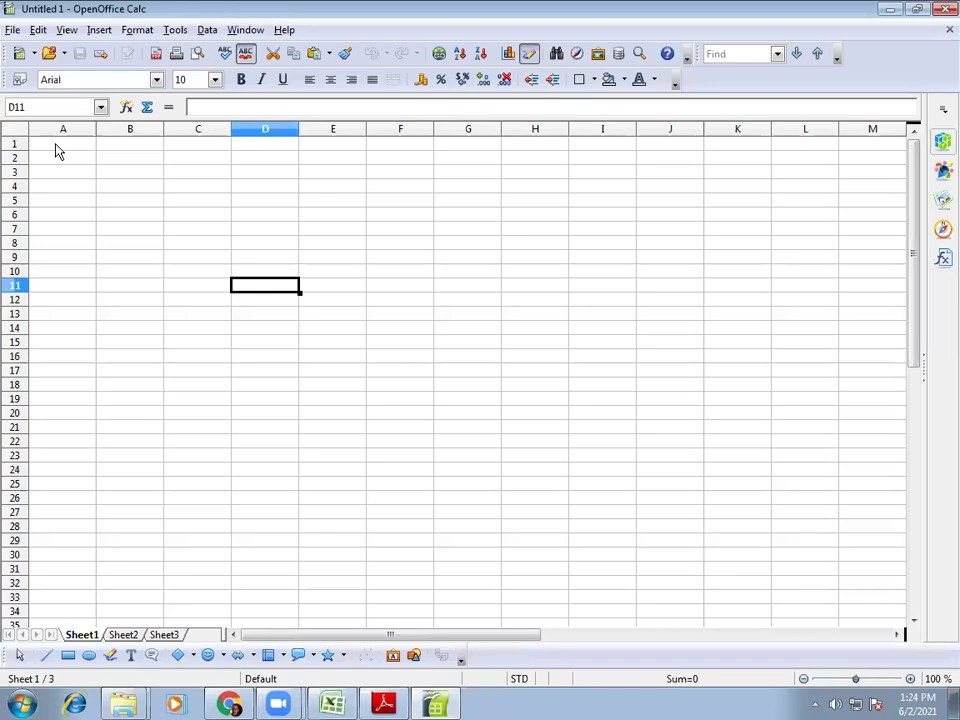
left_click(58, 150)
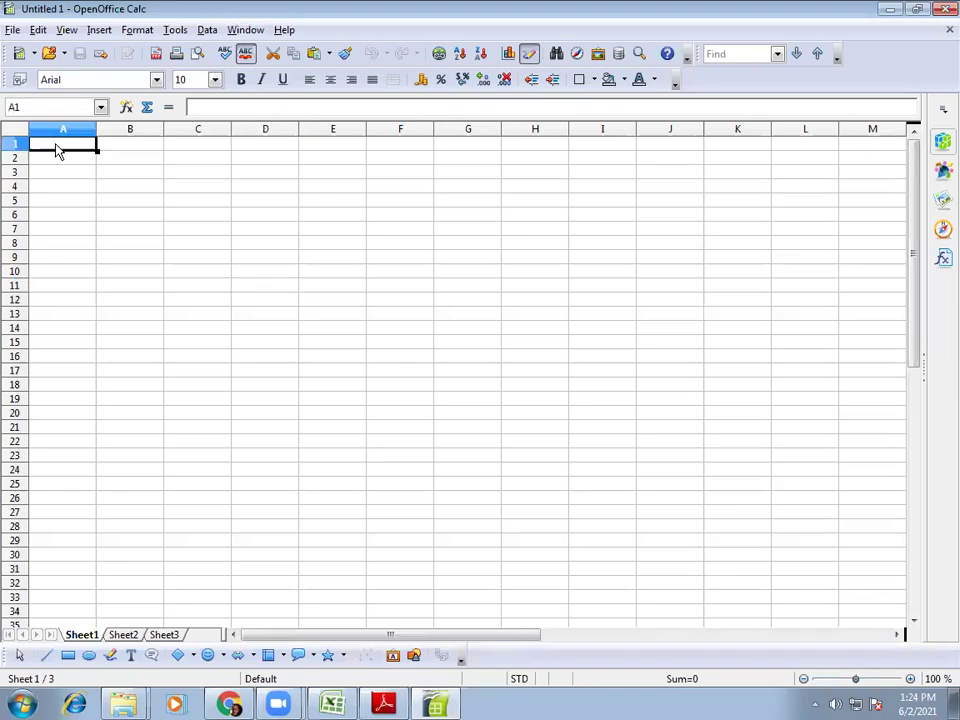
key("Right")
key("Down")
key("Down")
key("Down")
key("Down")
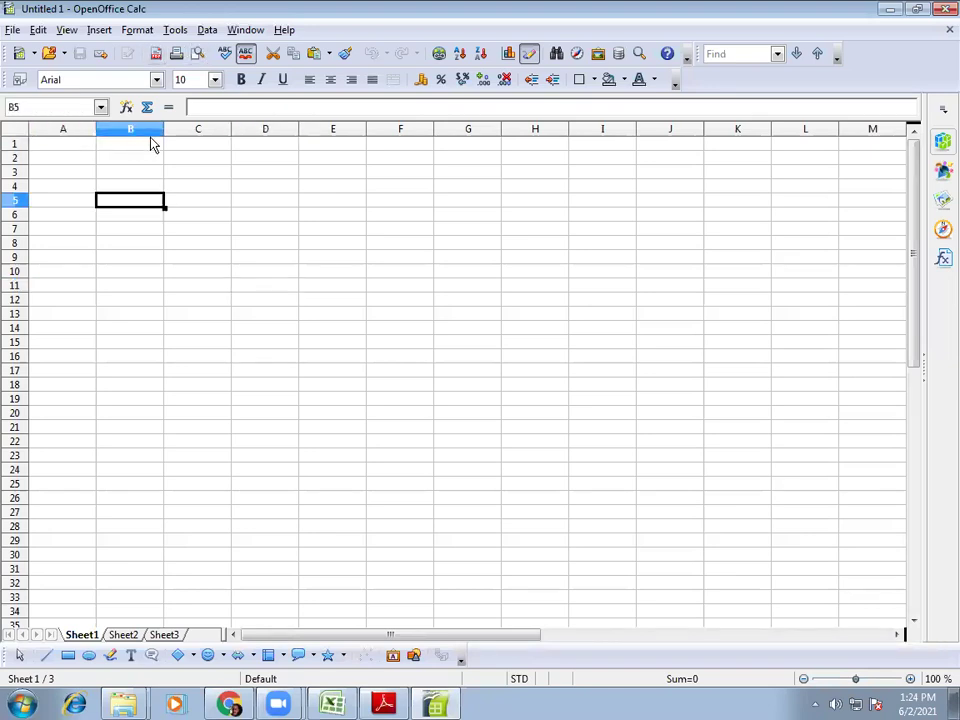
key("ctrl+Home")
key("Right")
key("Down")
key("Down")
key("Down")
key("Down")
key("Down")
key("Down")
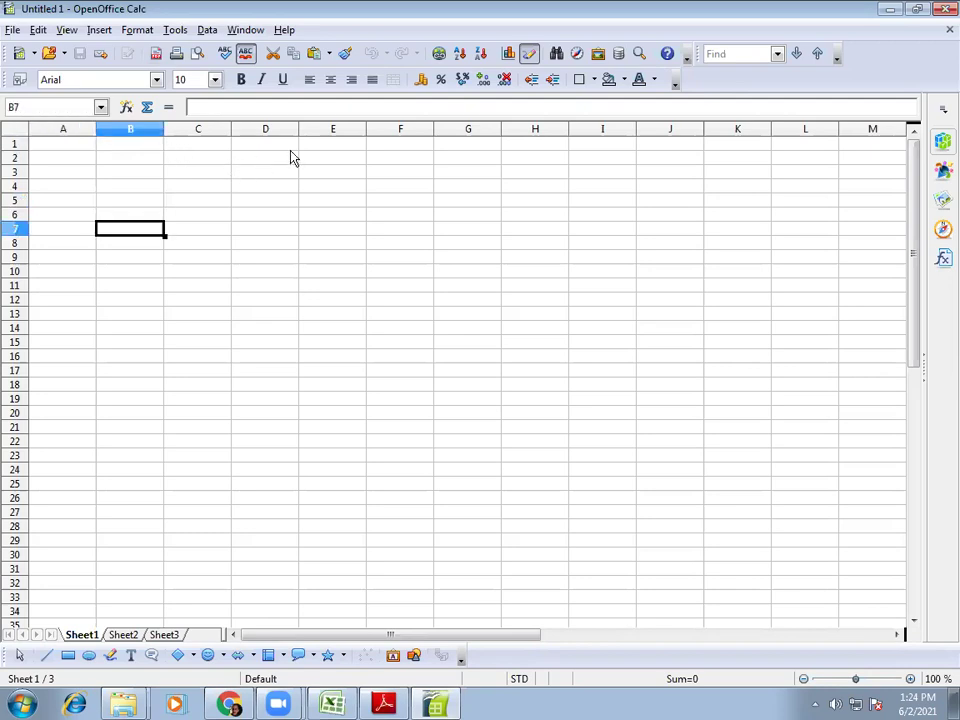
key("ctrl+Home")
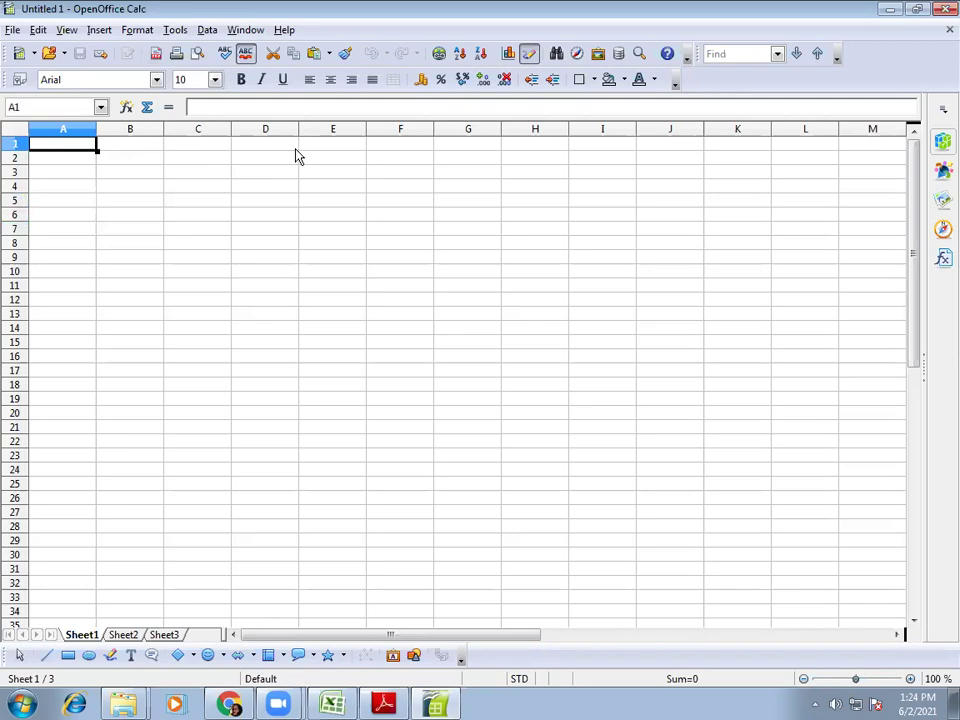
key("shift+Right")
key("shift+Right")
key("shift+Right")
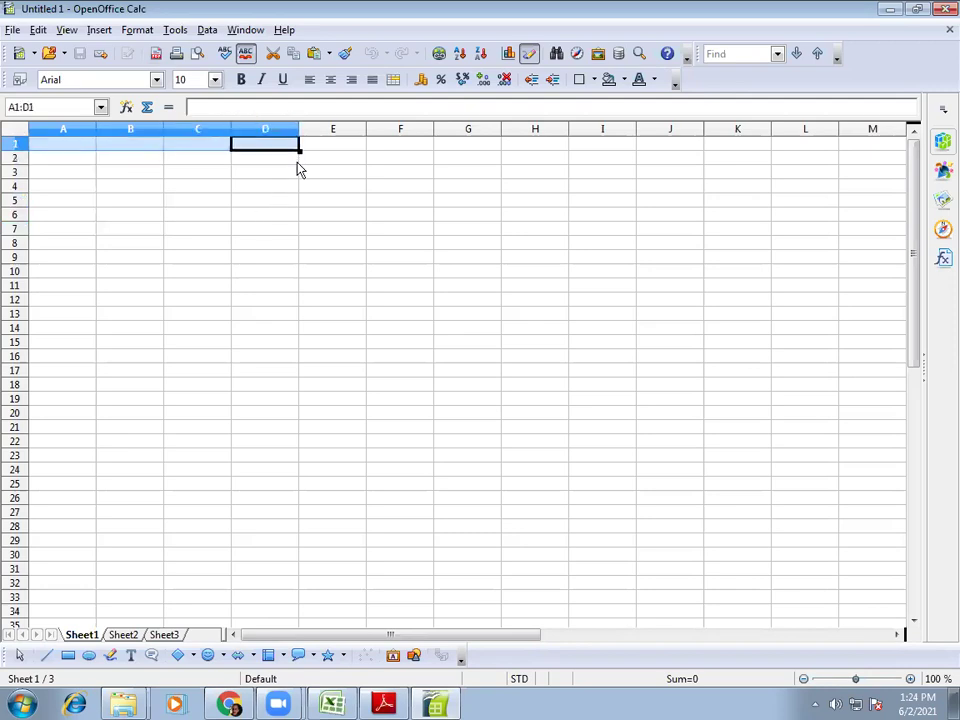
key("Down")
left_click(338, 147)
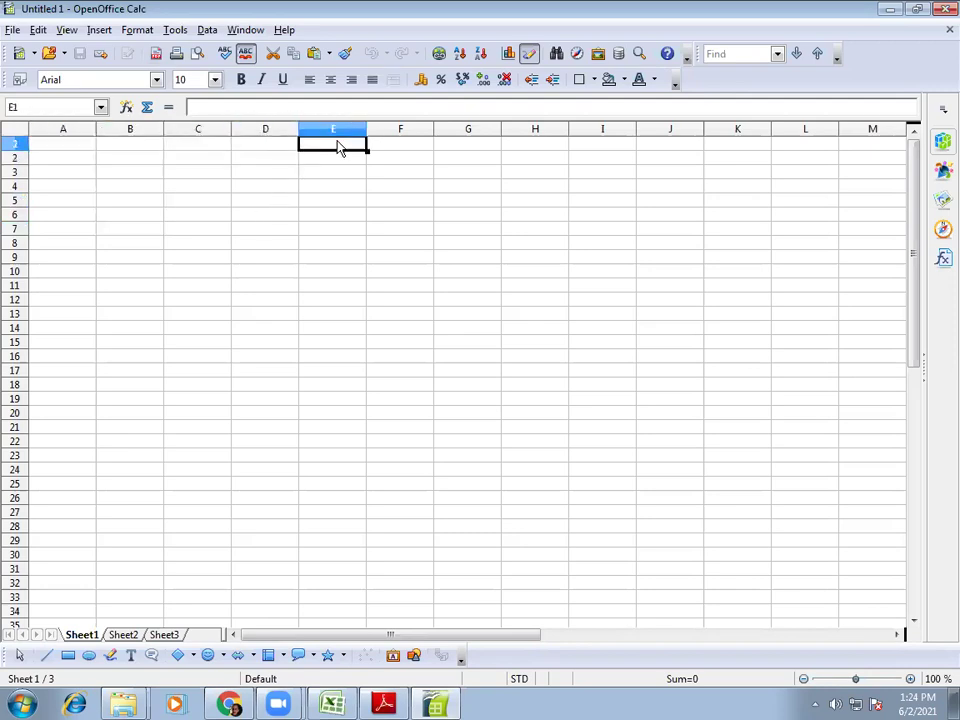
left_click_drag(347, 146, 66, 150)
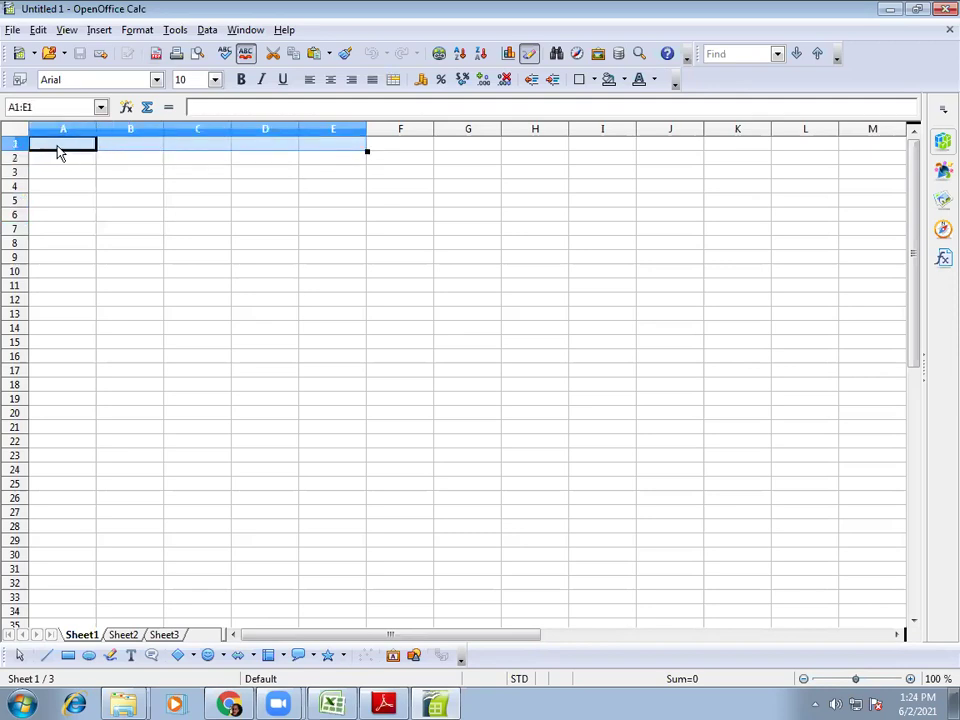
left_click(168, 180)
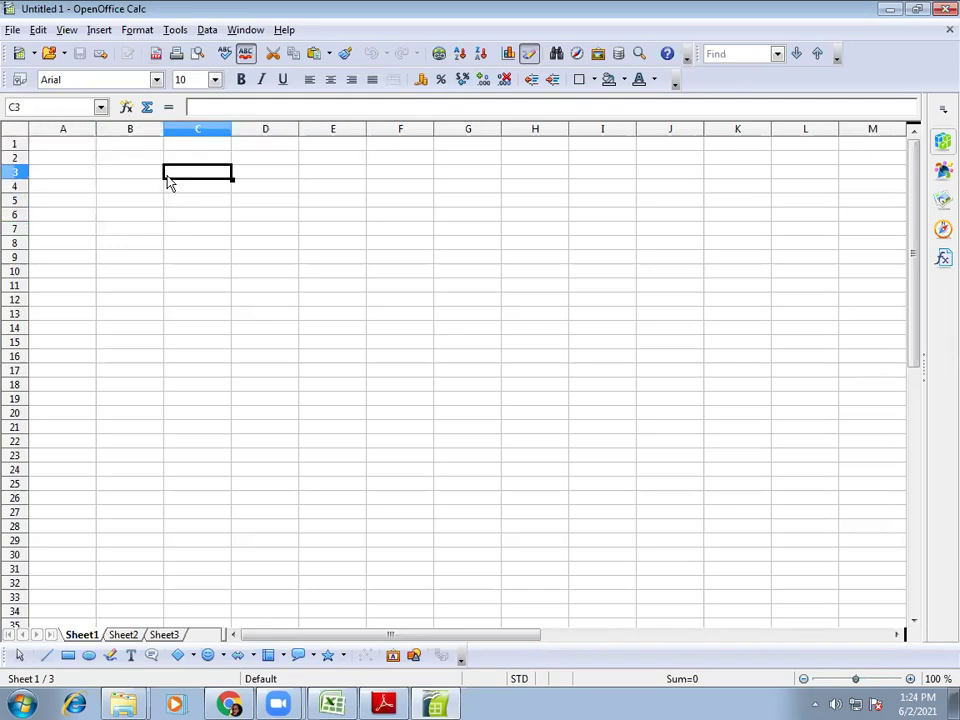
left_click(275, 247)
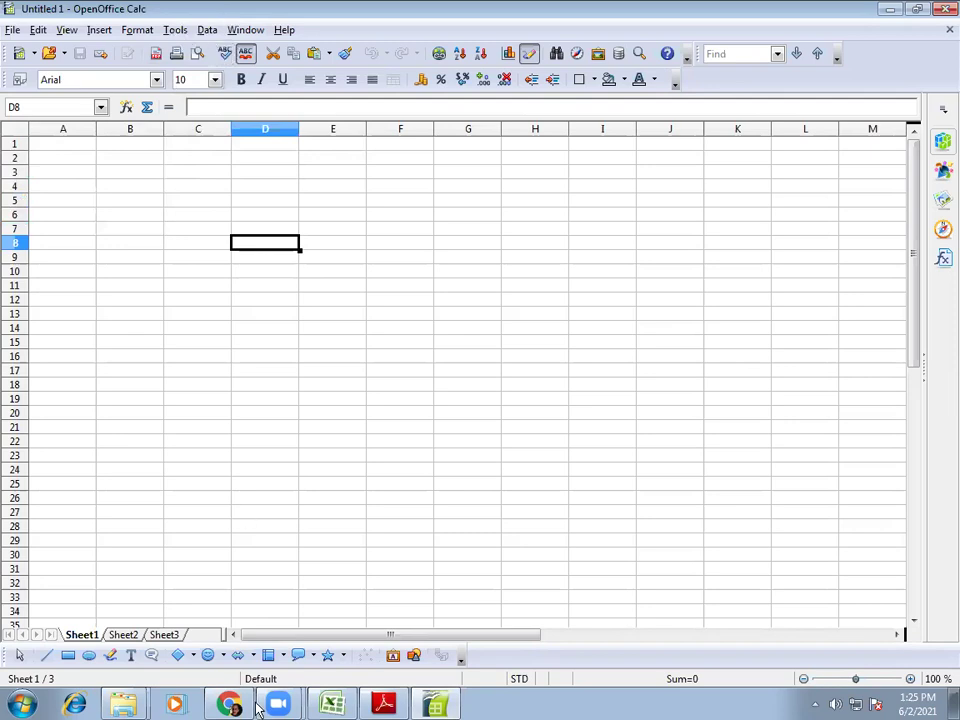
Switch to Calc.pdf in Adobe Reader and review the steps for recording and running a macro, marking the Record Macro instruction.
left_click(385, 702)
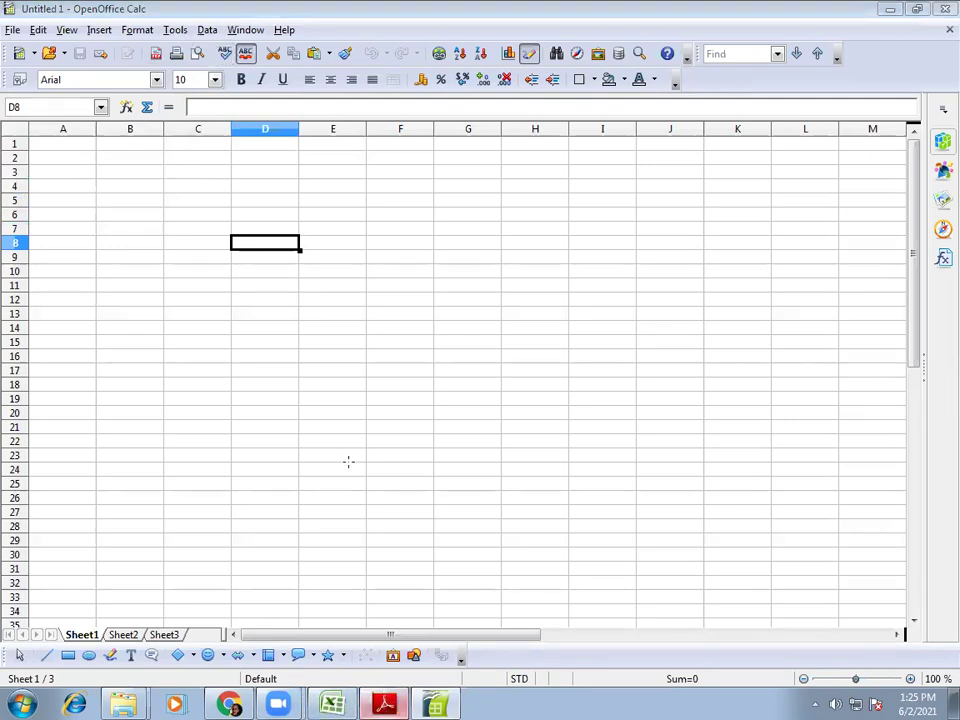
scroll(348, 461, "up", 5)
scroll(348, 461, "up", 20)
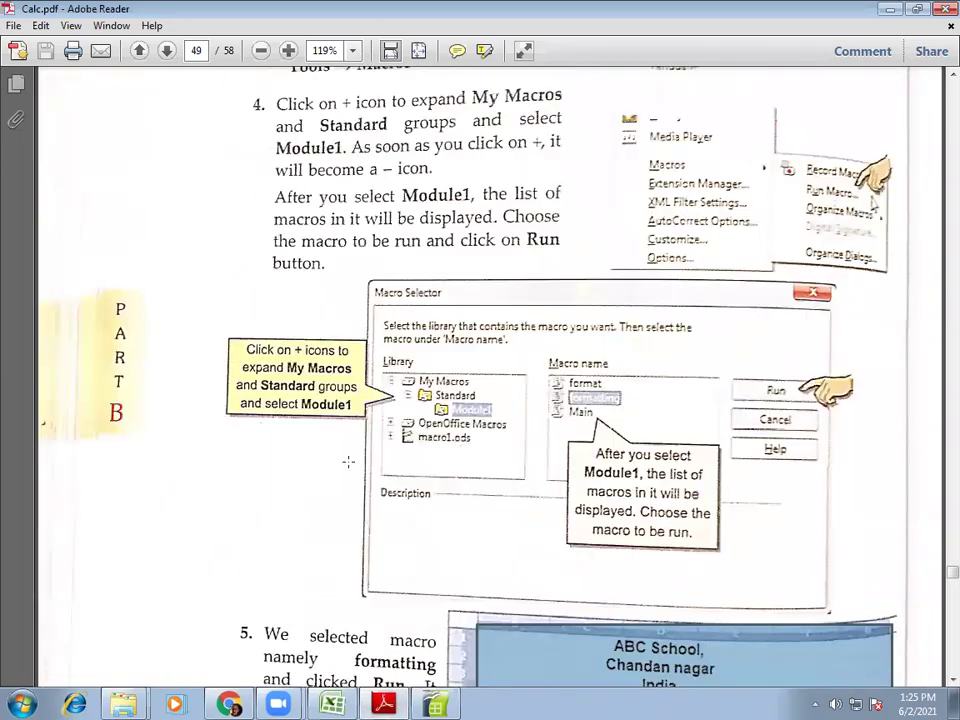
scroll(348, 461, "up", 11)
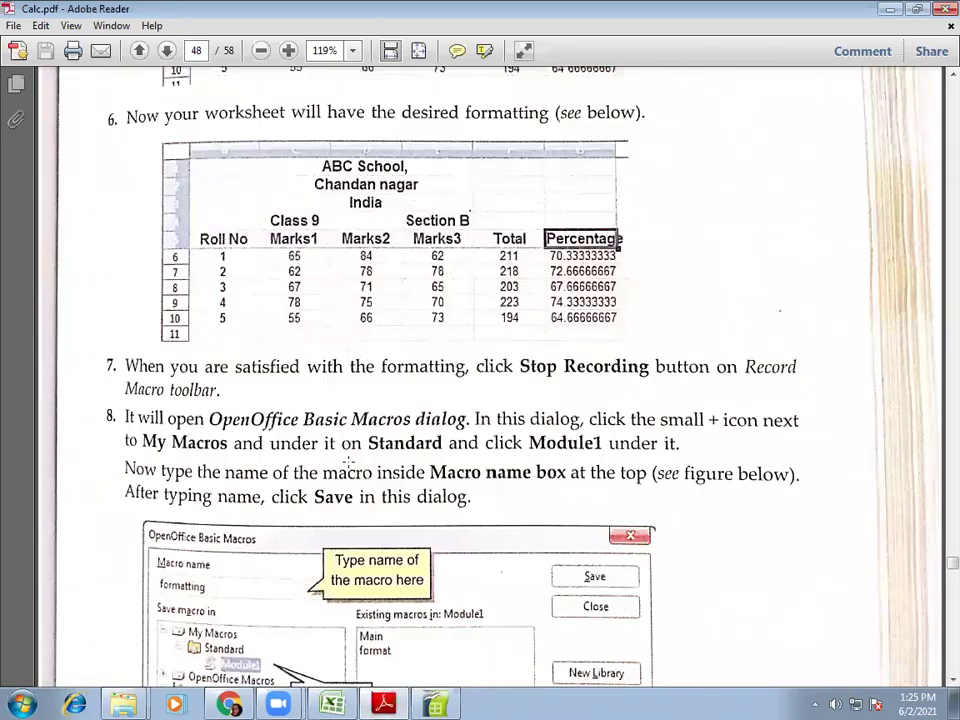
scroll(365, 463, "up", 15)
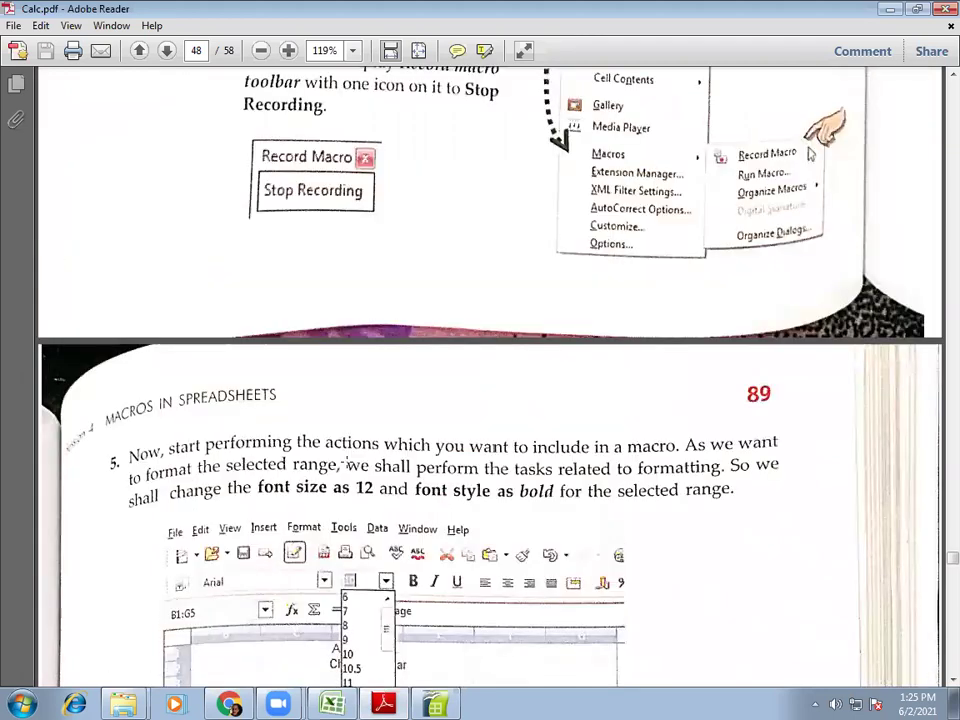
left_click_drag(228, 378, 530, 461)
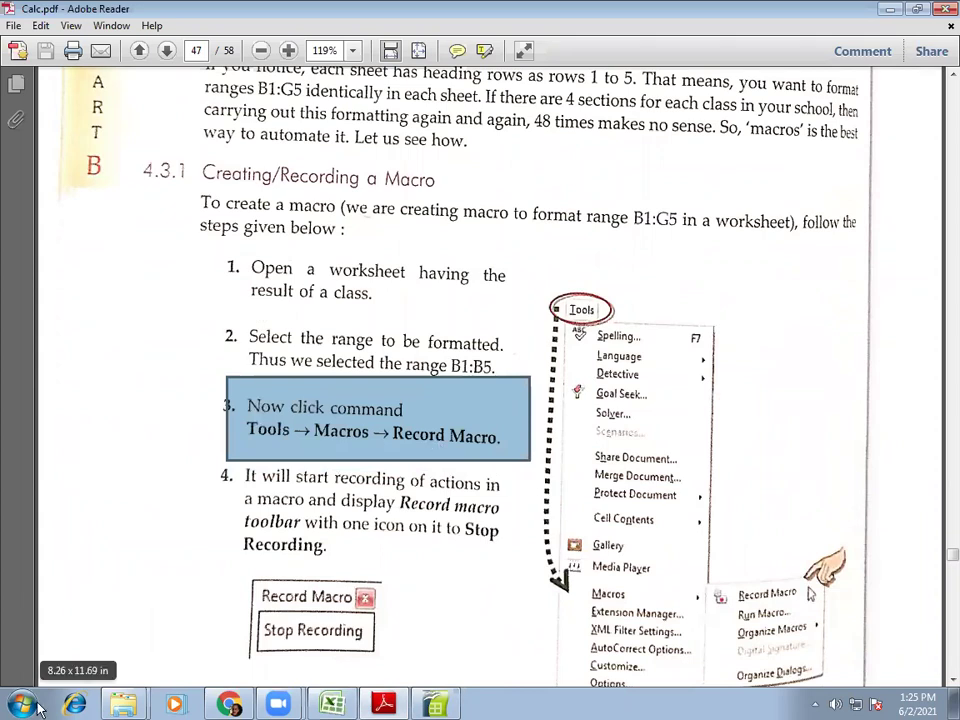
Switch back to the OpenOffice Calc spreadsheet and start recording a macro with cell B3 selected.
left_click(436, 705)
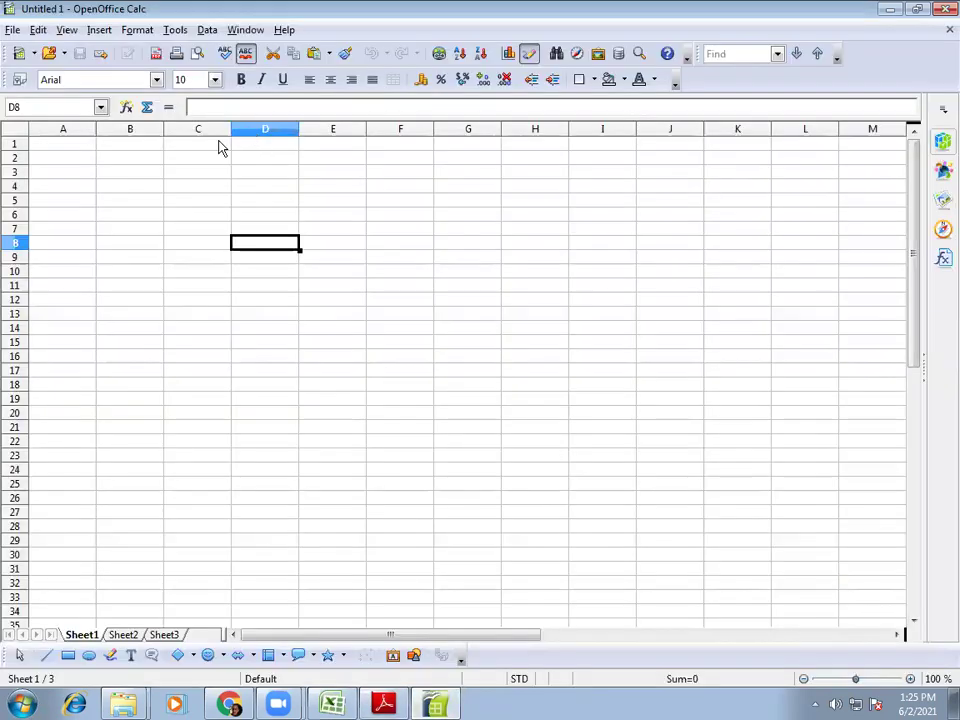
left_click(127, 176)
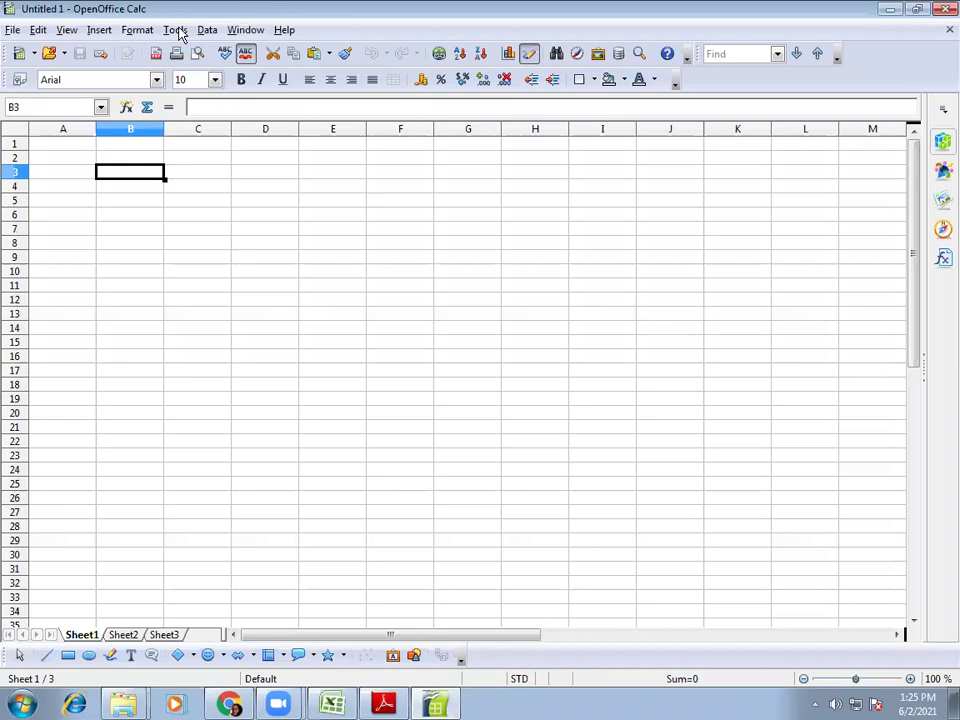
left_click(176, 30)
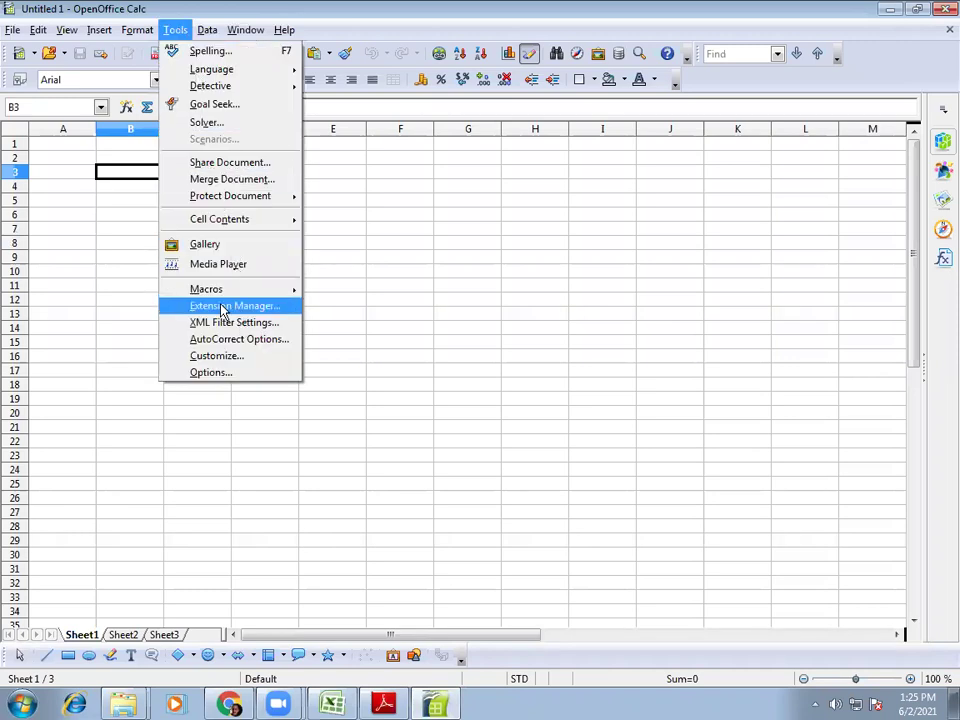
mouse_move(225, 290)
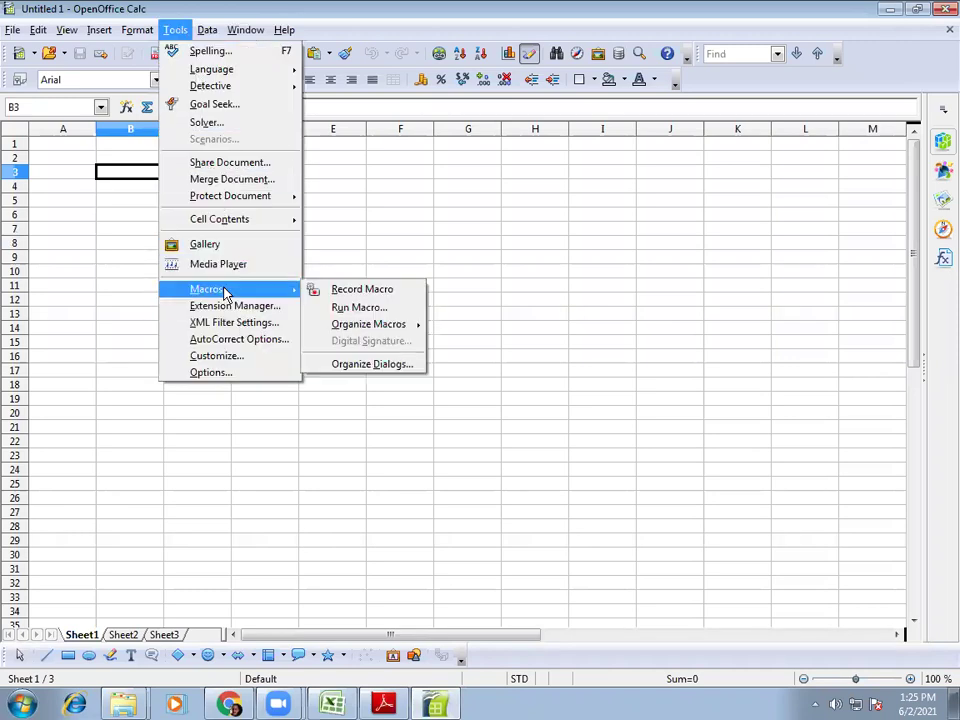
left_click(378, 290)
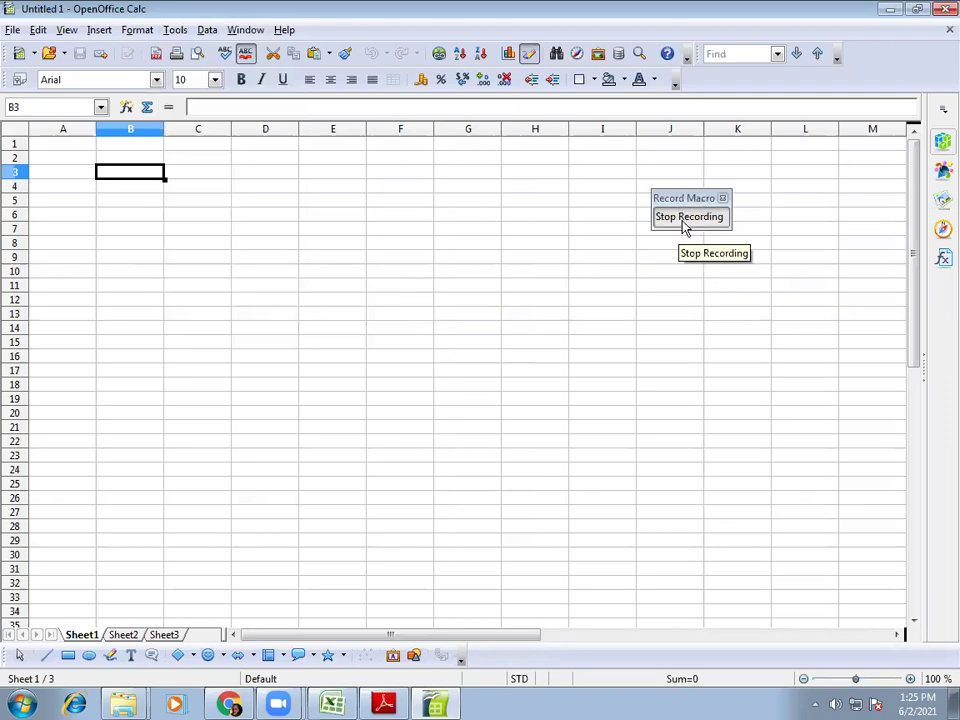
Merge cells A1 to E1 into a single heading cell.
left_click_drag(49, 148, 316, 145)
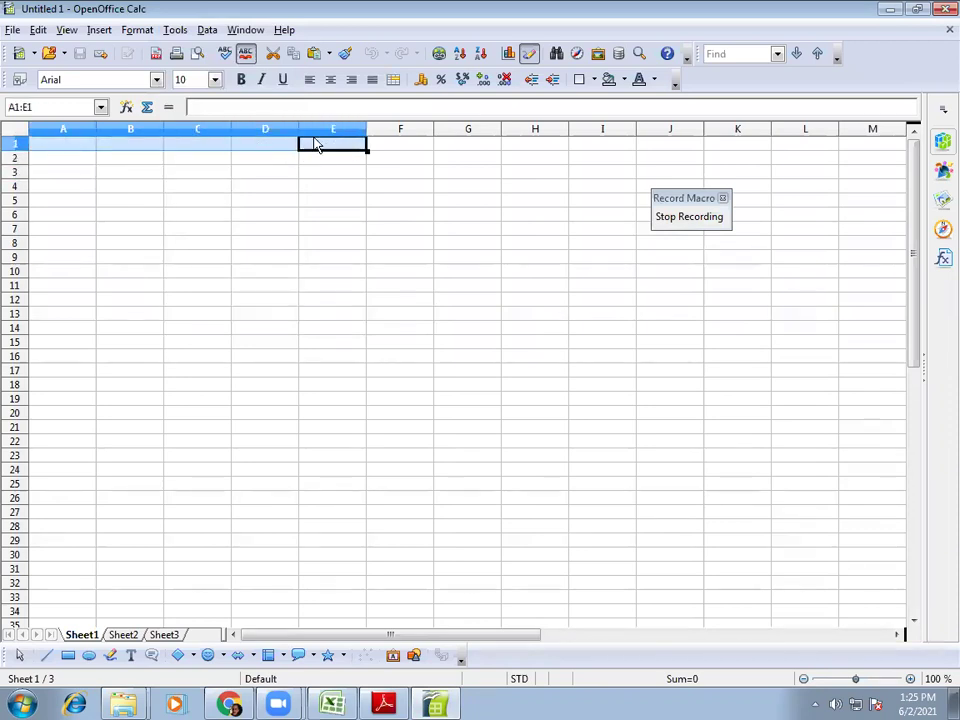
left_click(394, 81)
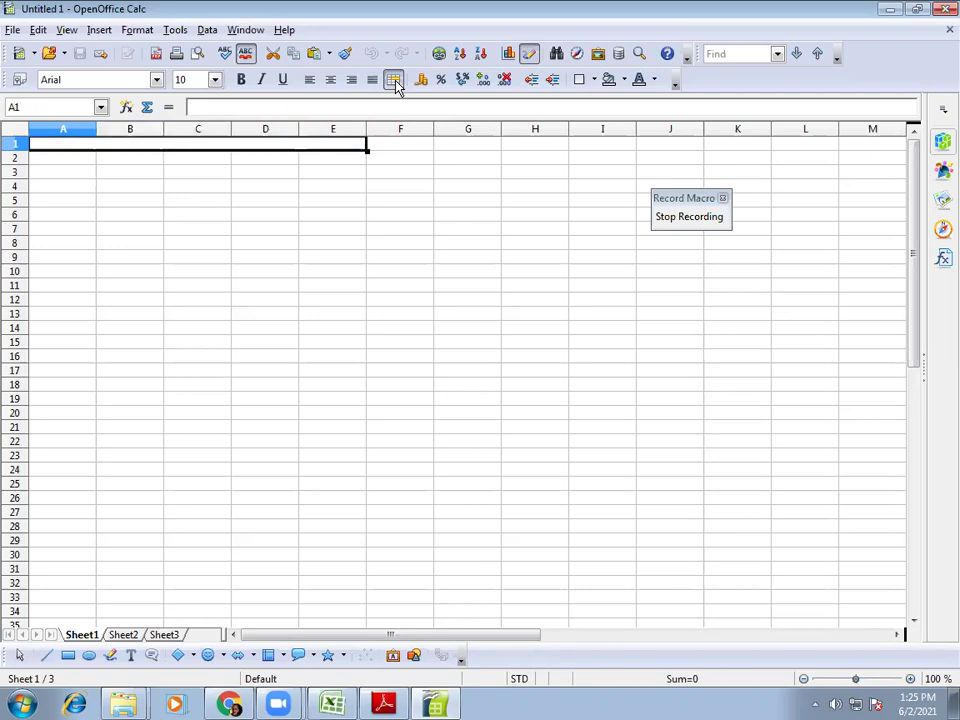
left_click(266, 203)
left_click(203, 147)
left_click(393, 82)
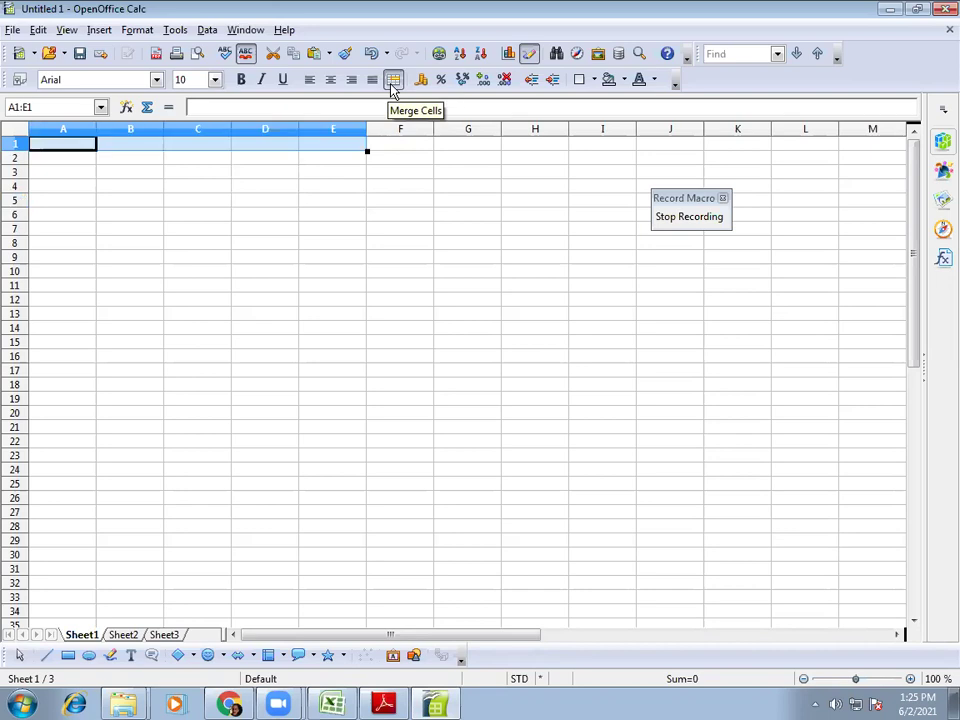
left_click(393, 82)
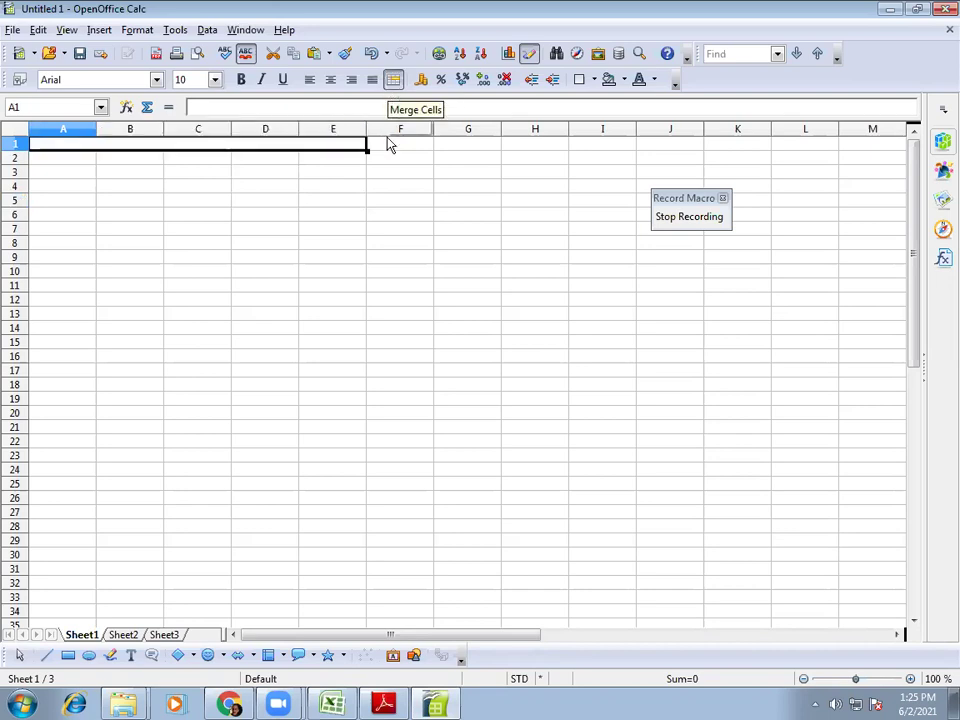
Enter the heading "RPS Public School" in the merged cell A1.
left_click(333, 200)
left_click(190, 146)
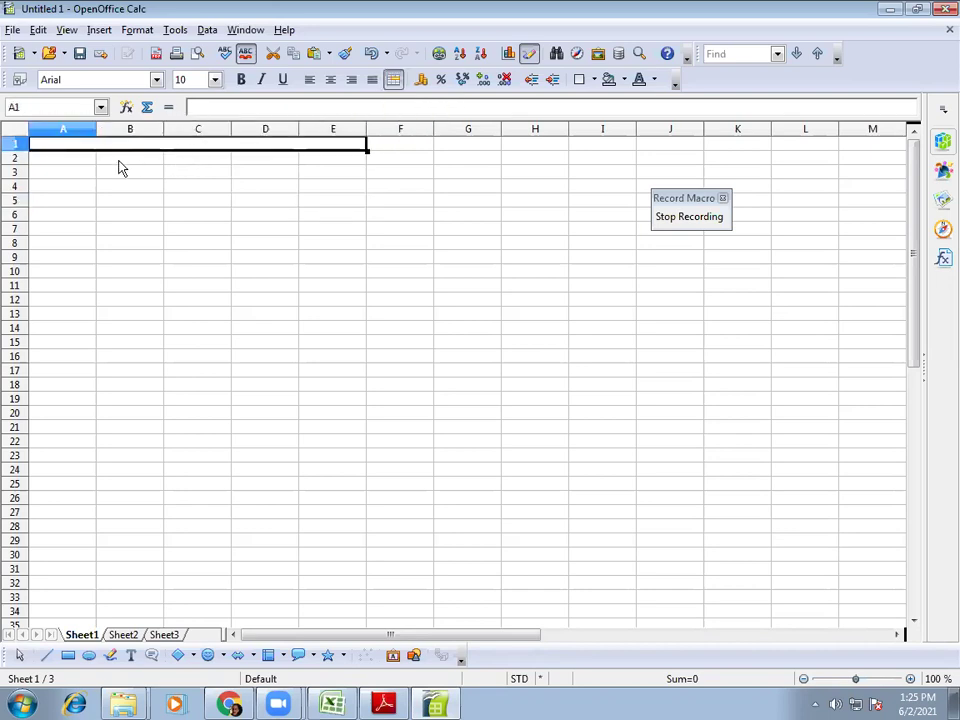
left_click(253, 108)
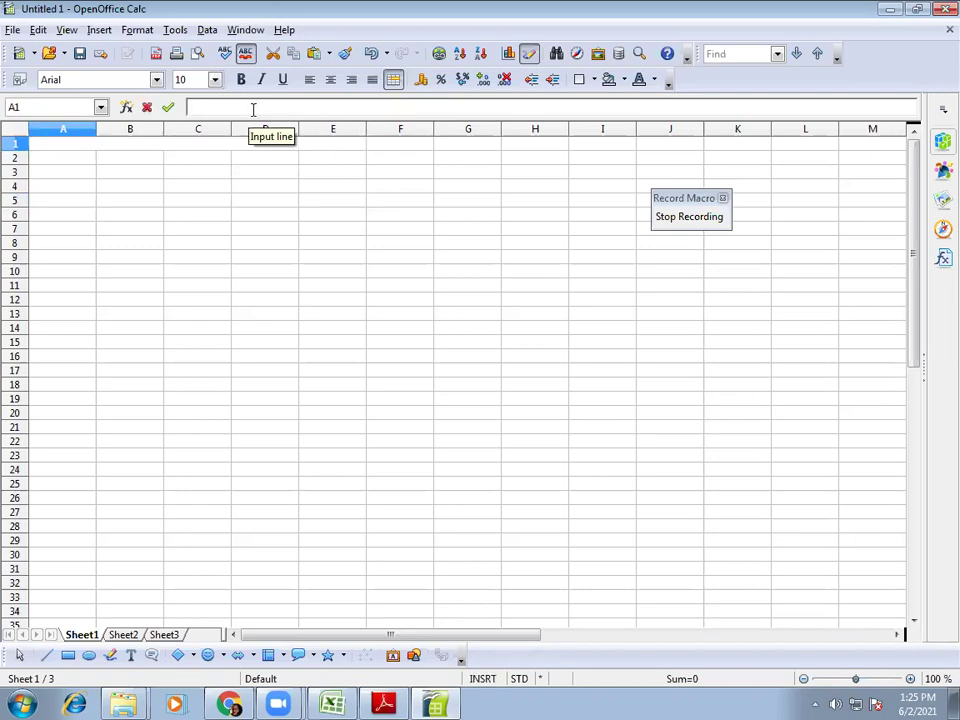
type("R")
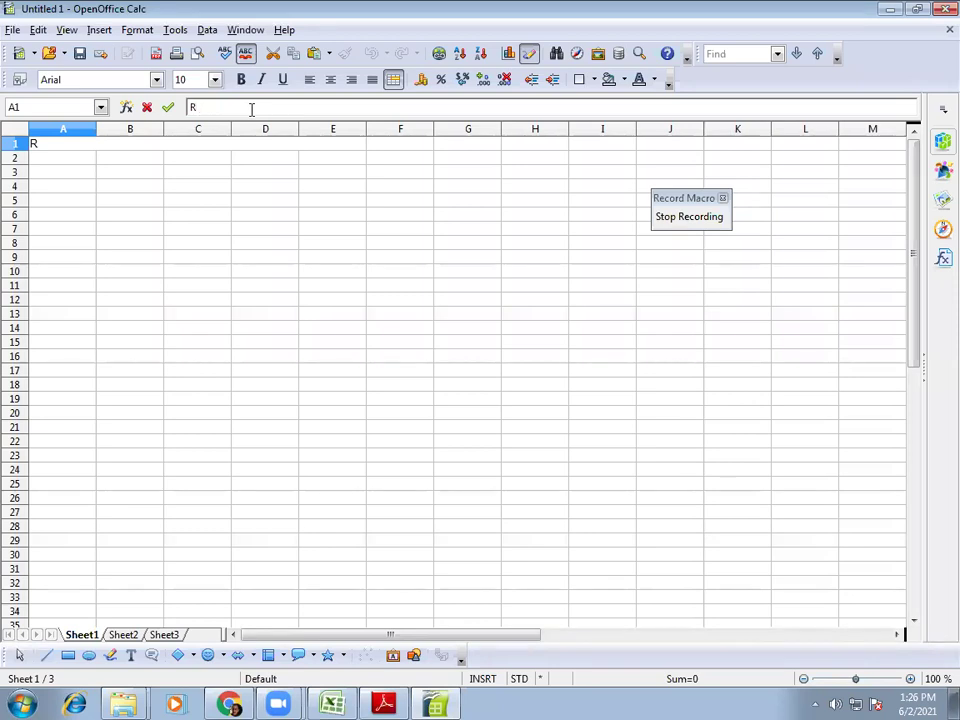
type("PA")
key("BackSpace")
type("S Public Sc")
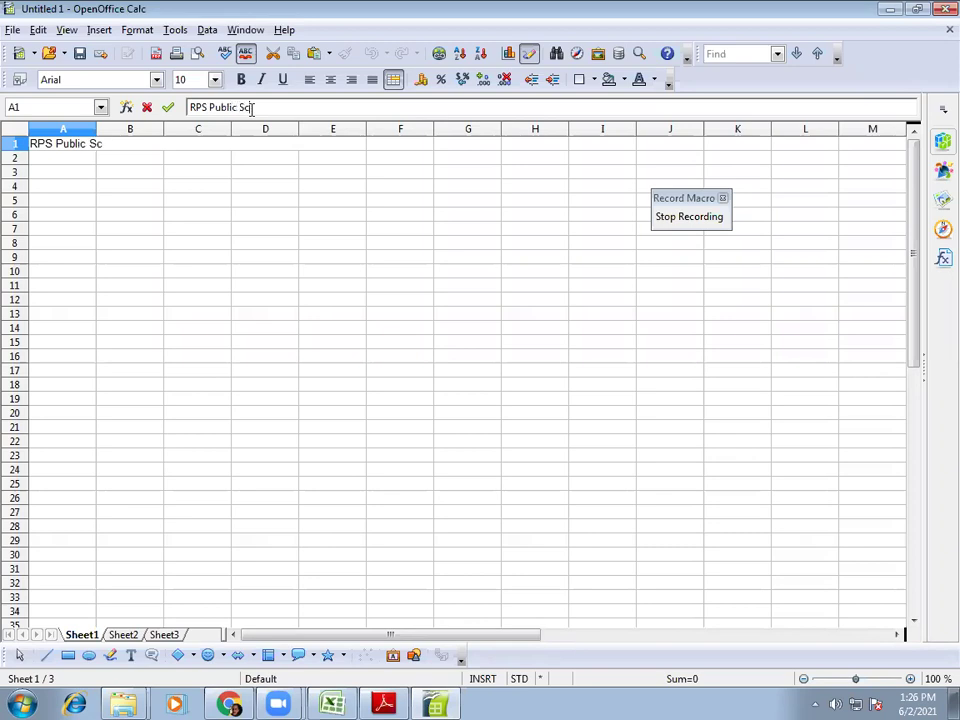
type("hool")
key("Return")
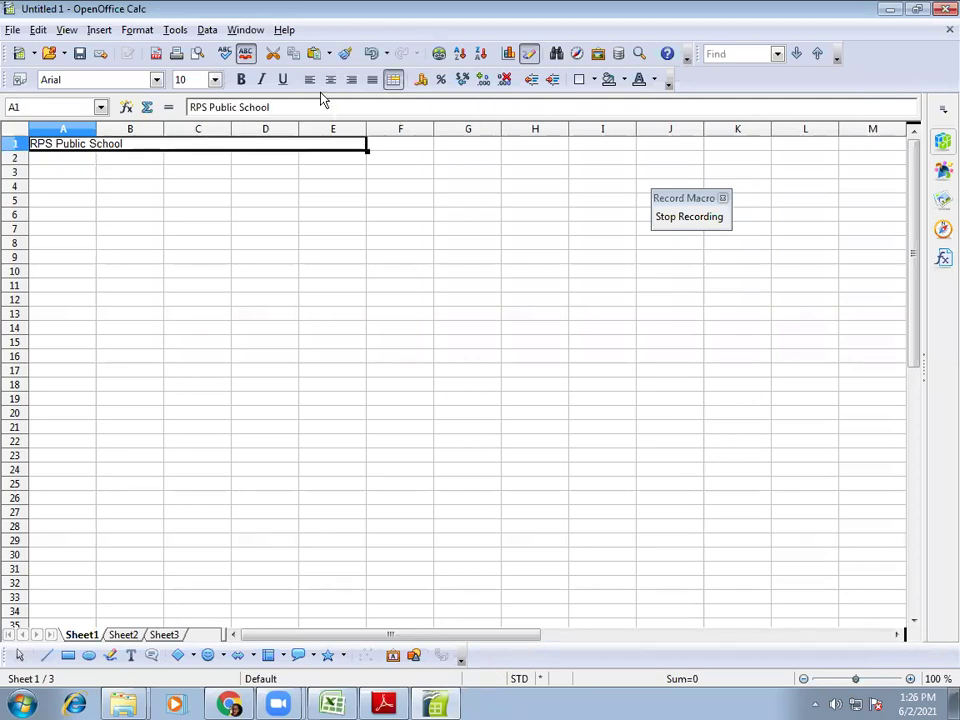
Centre the heading in A1 and format it in Arial Black at size 14.
left_click(330, 84)
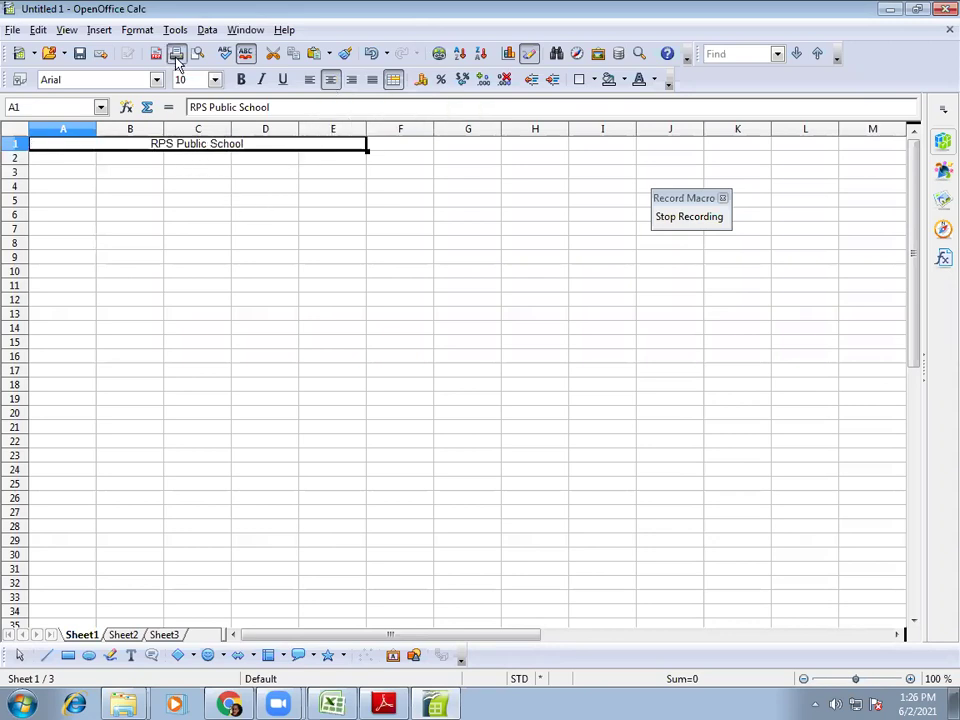
left_click(155, 81)
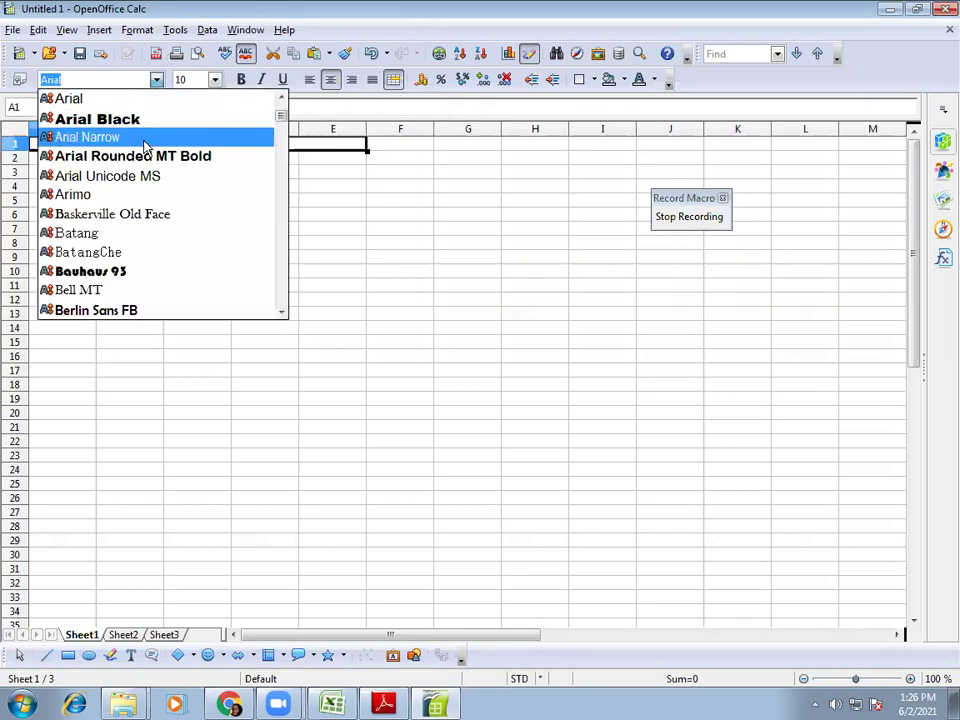
left_click(137, 131)
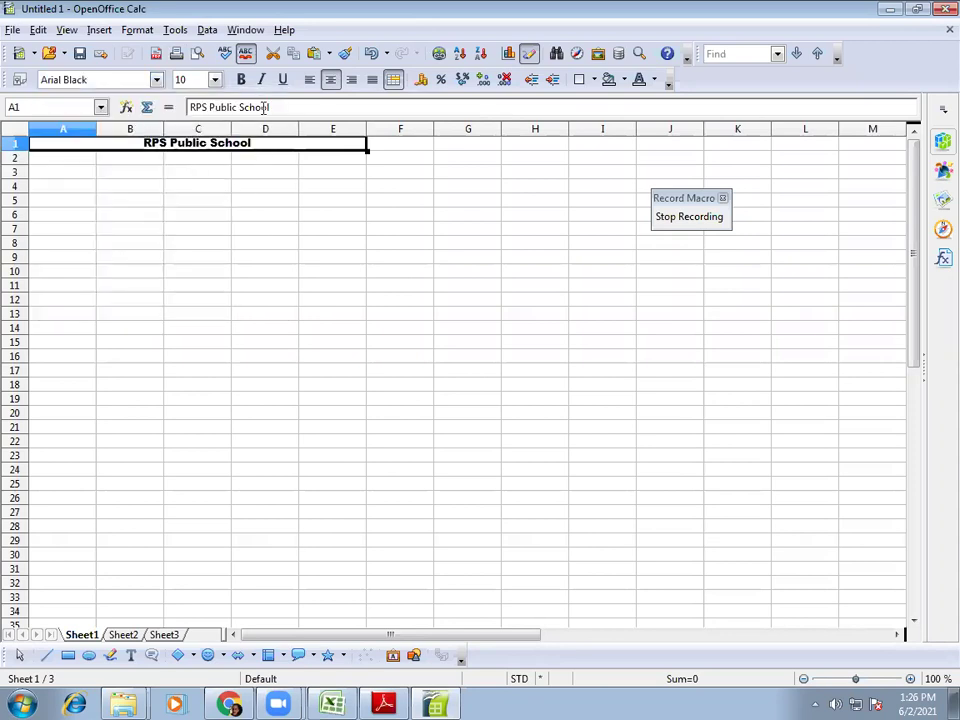
left_click(214, 80)
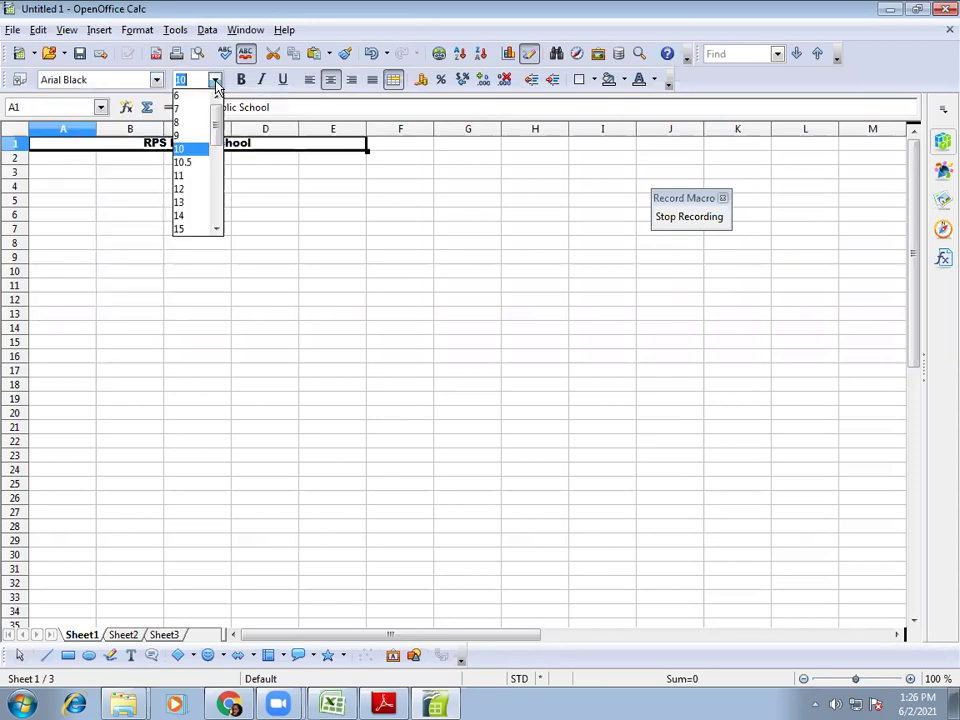
left_click(198, 217)
left_click(197, 219)
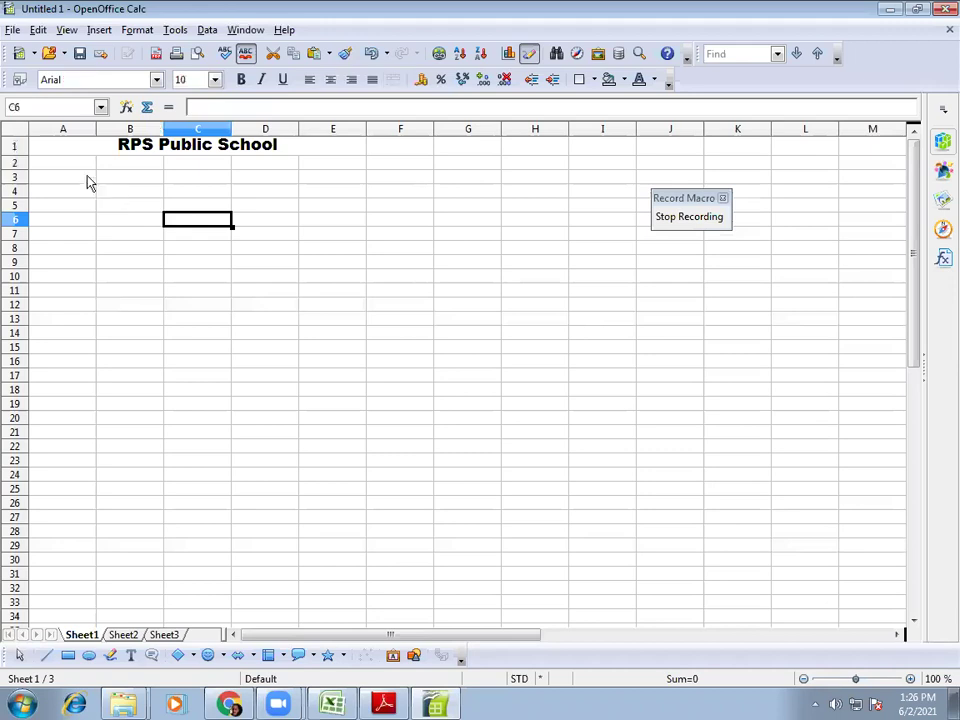
Merge cells A2 to E2 into a single cell below the school heading.
left_click_drag(82, 168, 326, 165)
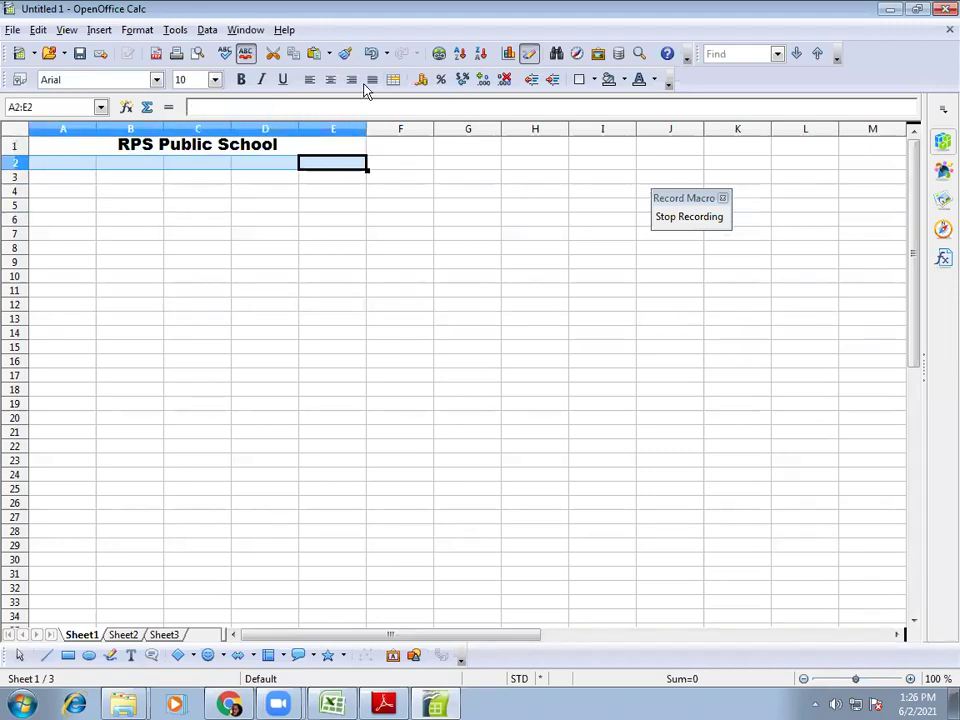
left_click(396, 82)
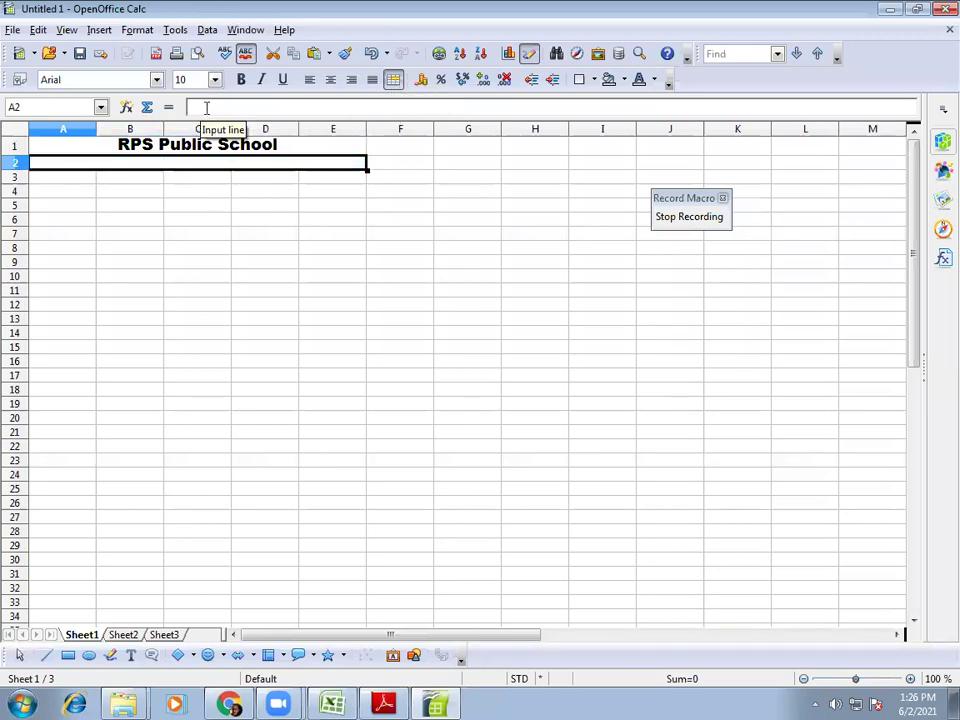
left_click(186, 208)
left_click(165, 165)
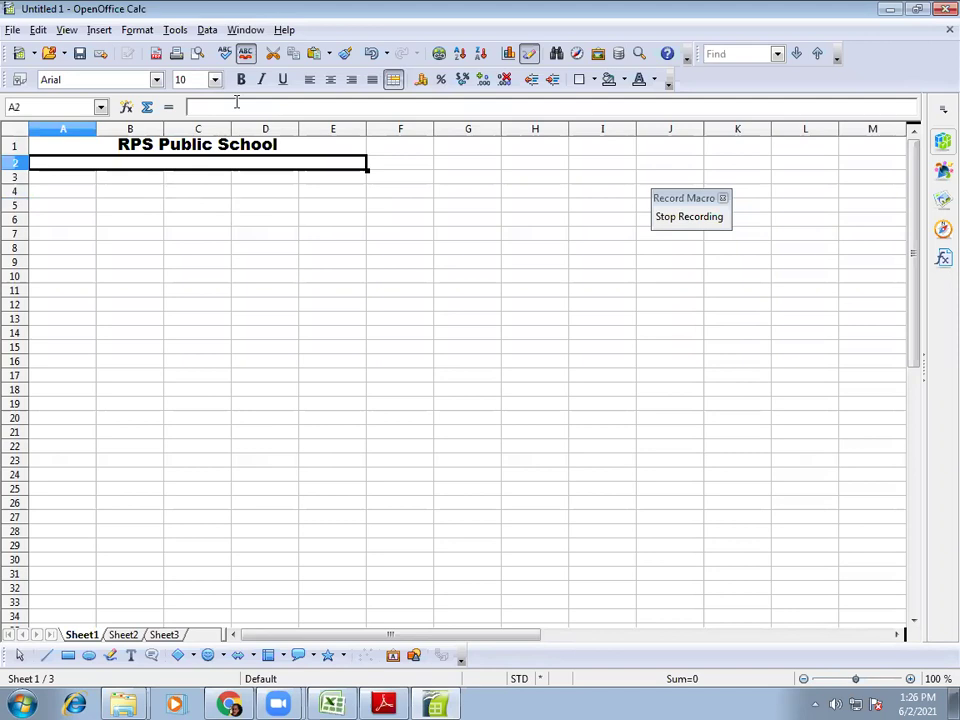
Enter "Garhi" in the merged cell A2.
left_click(233, 107)
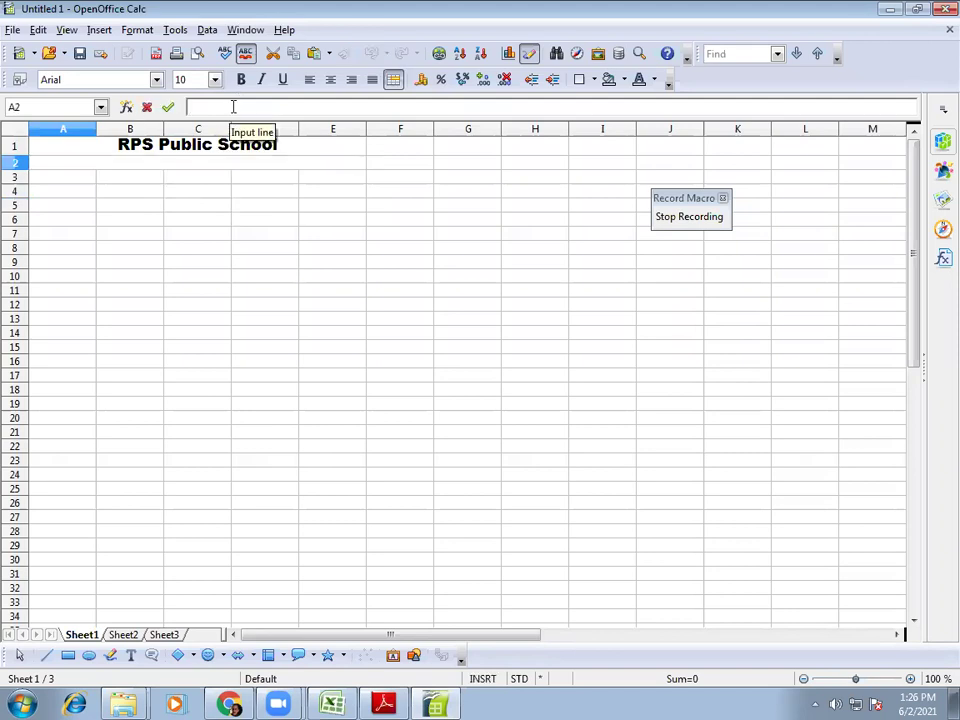
type("Ga")
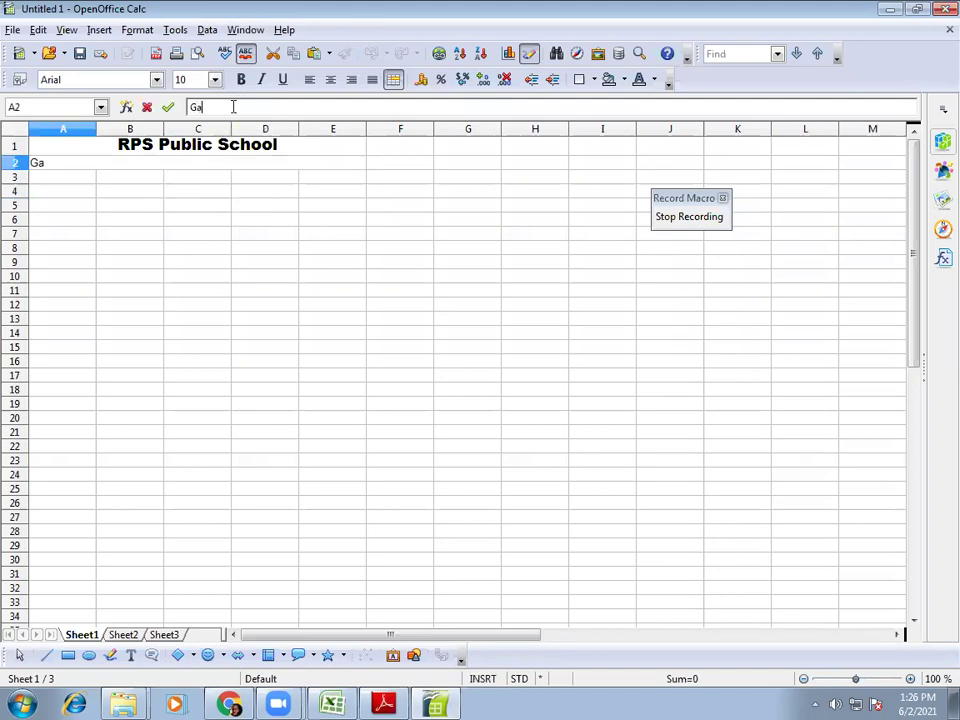
type("rhi")
key("Return")
Centre the text in A2 and format it bold at size 12.
left_click(158, 167)
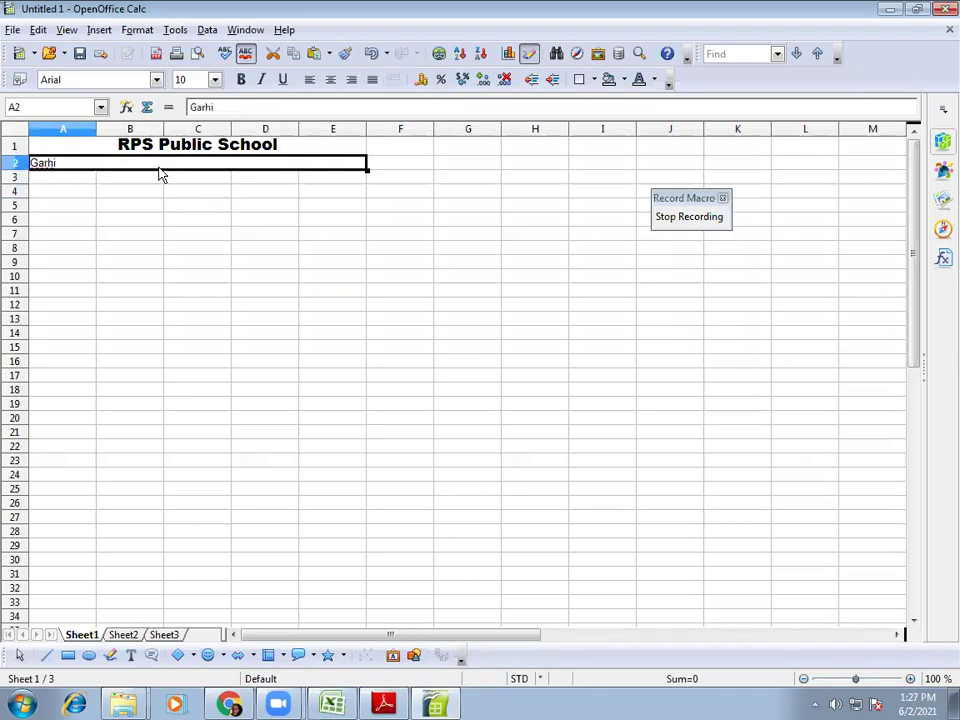
left_click(331, 79)
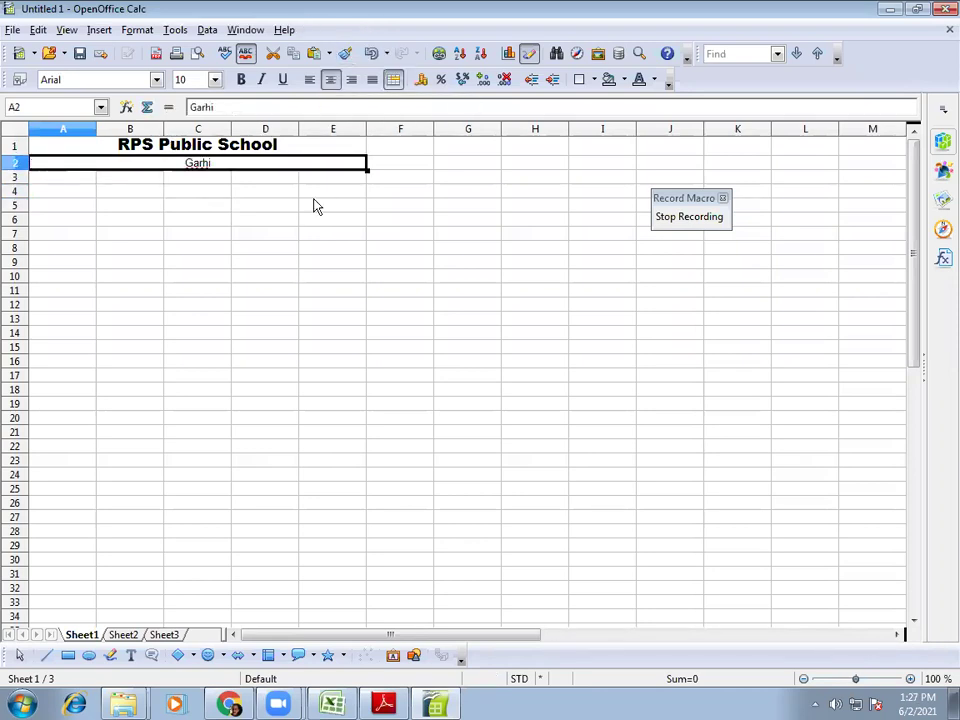
left_click(241, 80)
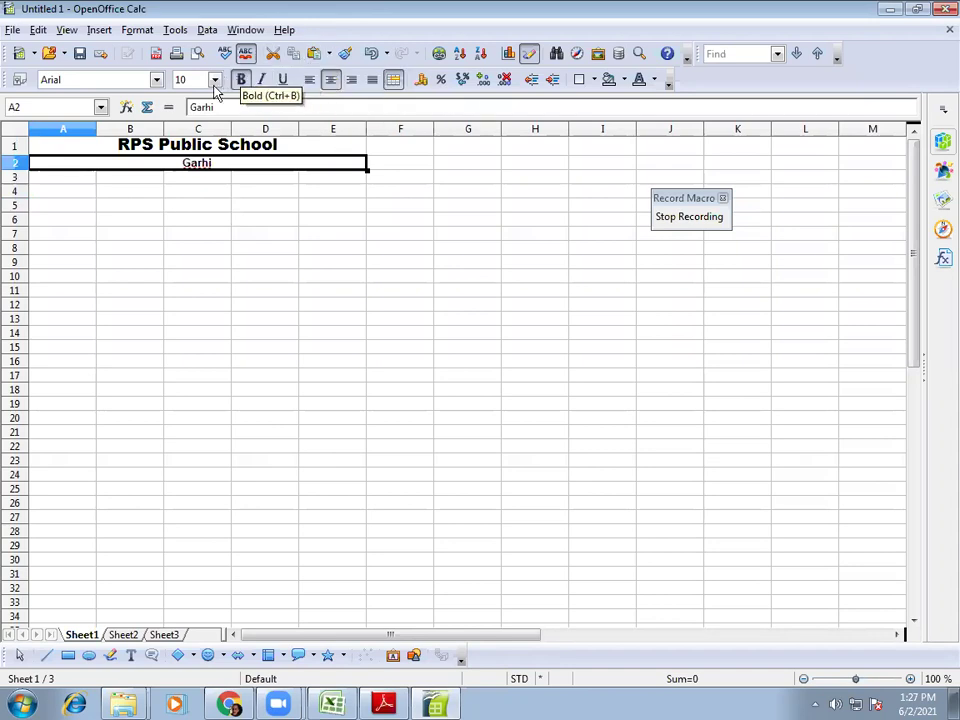
left_click(215, 80)
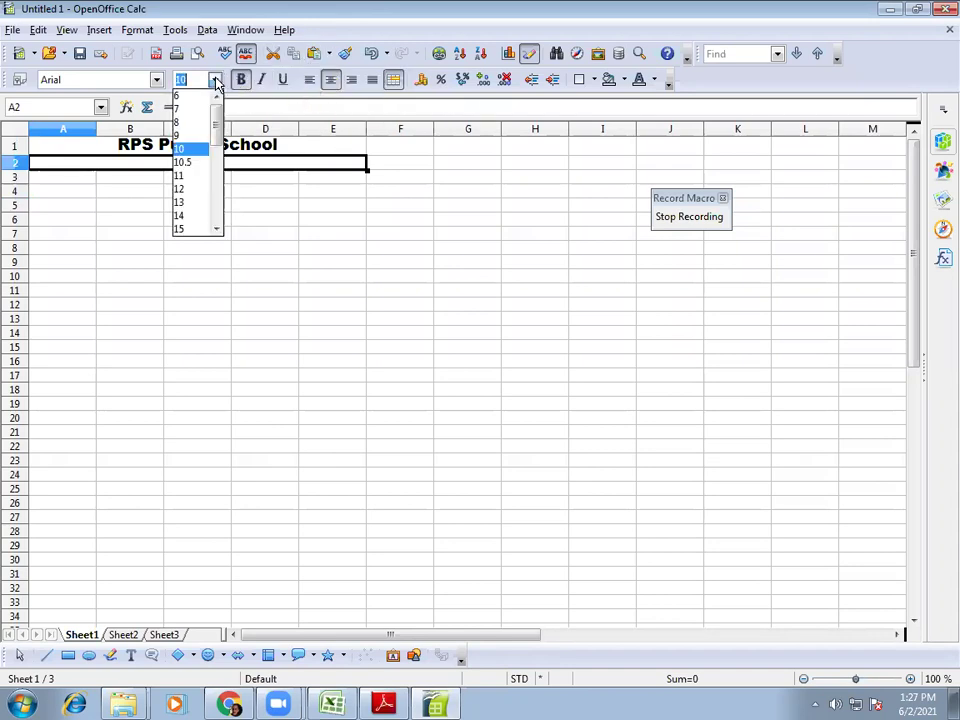
left_click(197, 189)
left_click(356, 223)
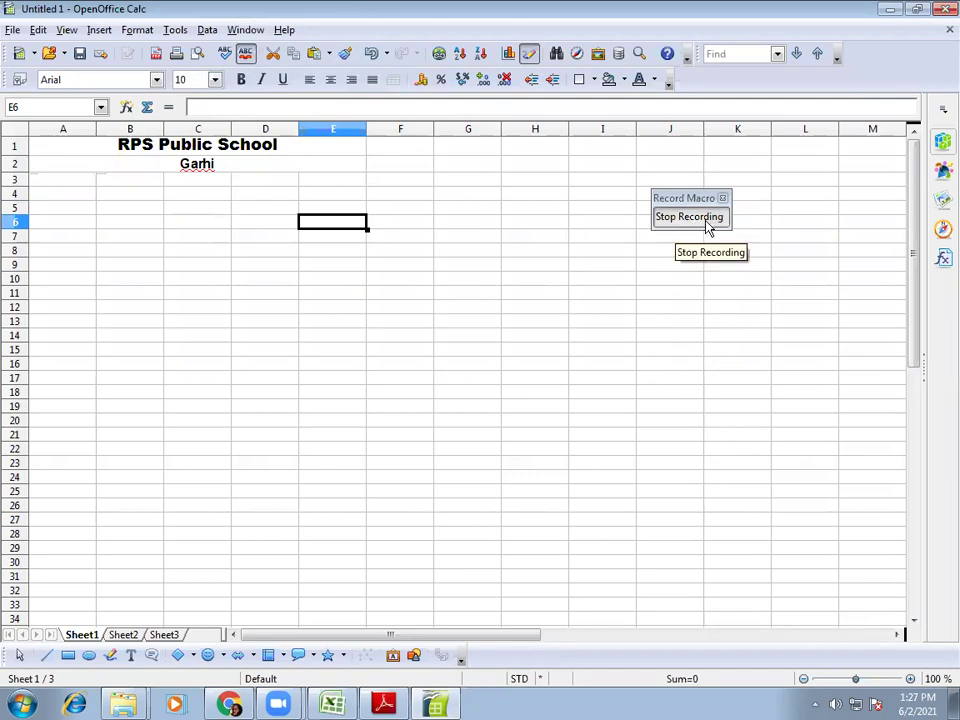
Stop the macro recording and choose Module1 in the Standard library of My Macros as the save location.
left_click(707, 224)
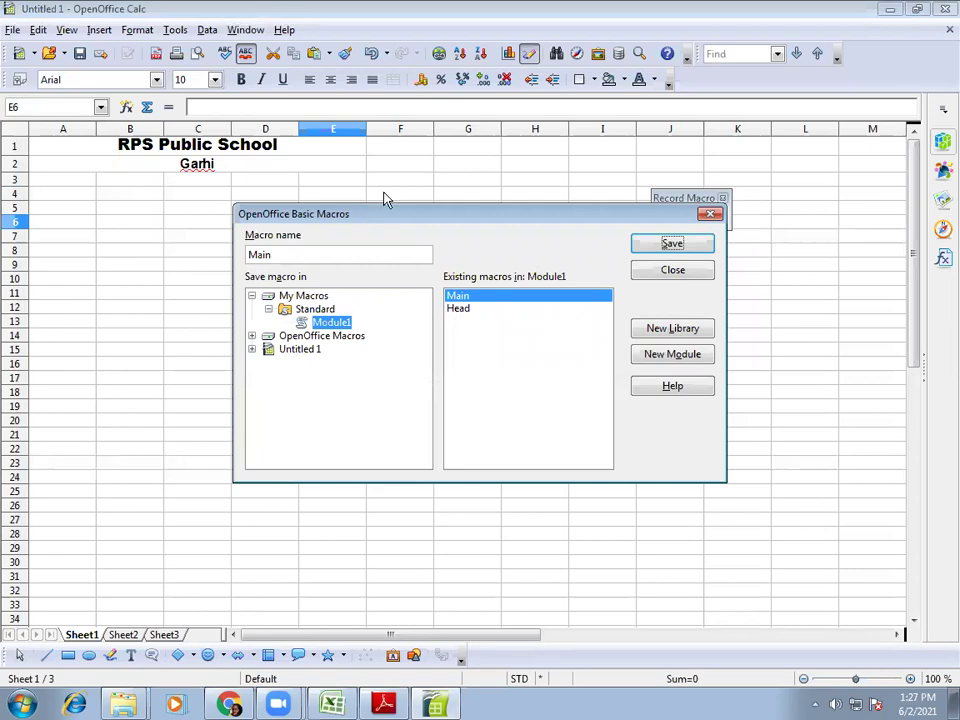
left_click(254, 296)
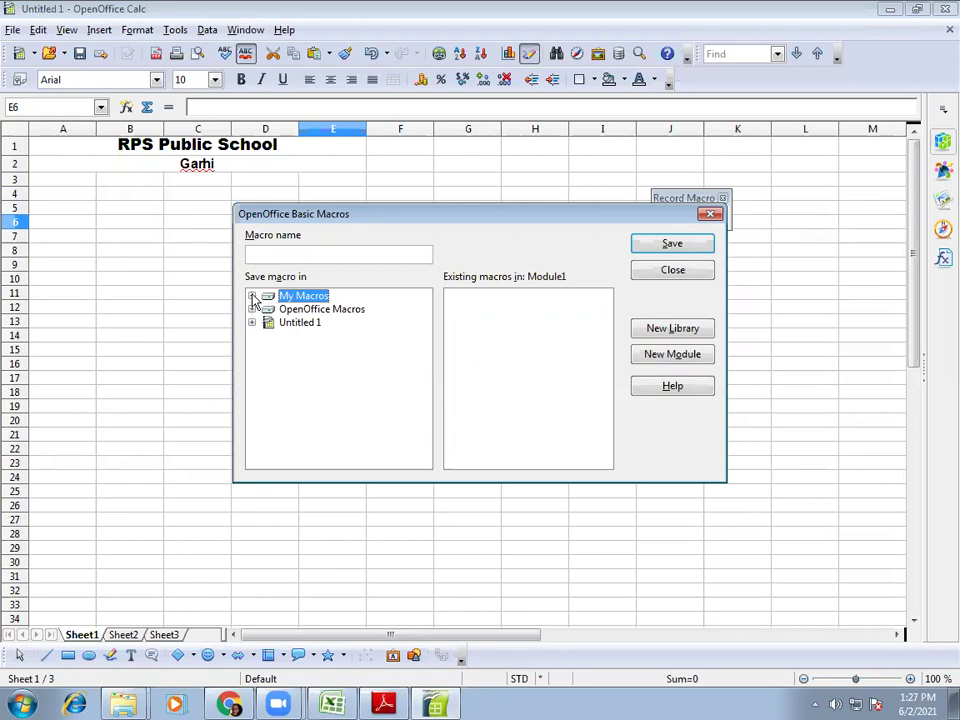
left_click(252, 296)
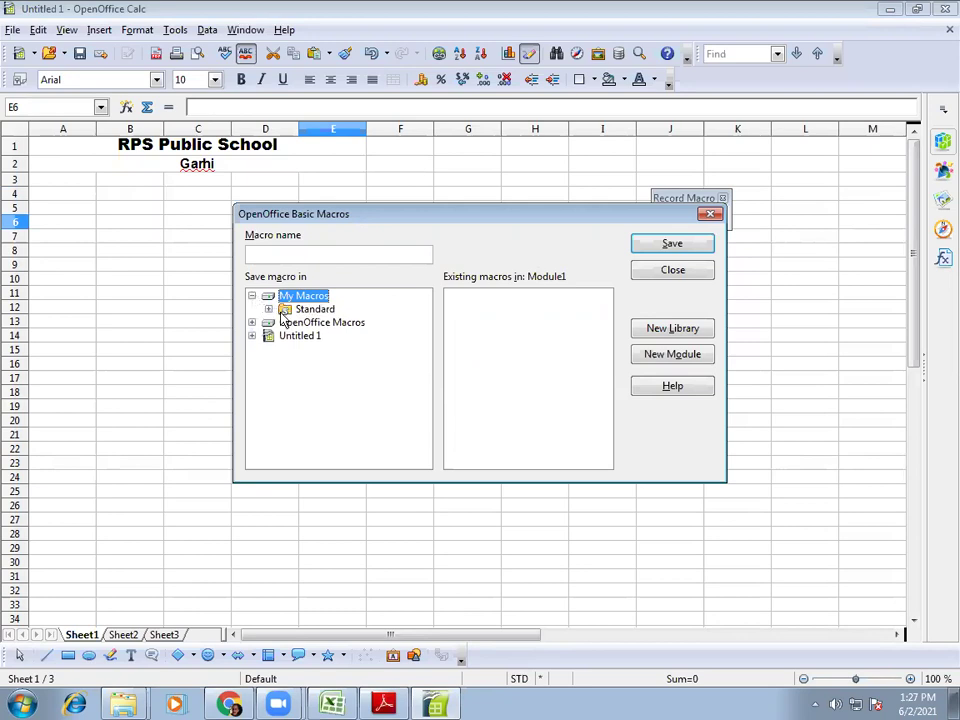
left_click(268, 309)
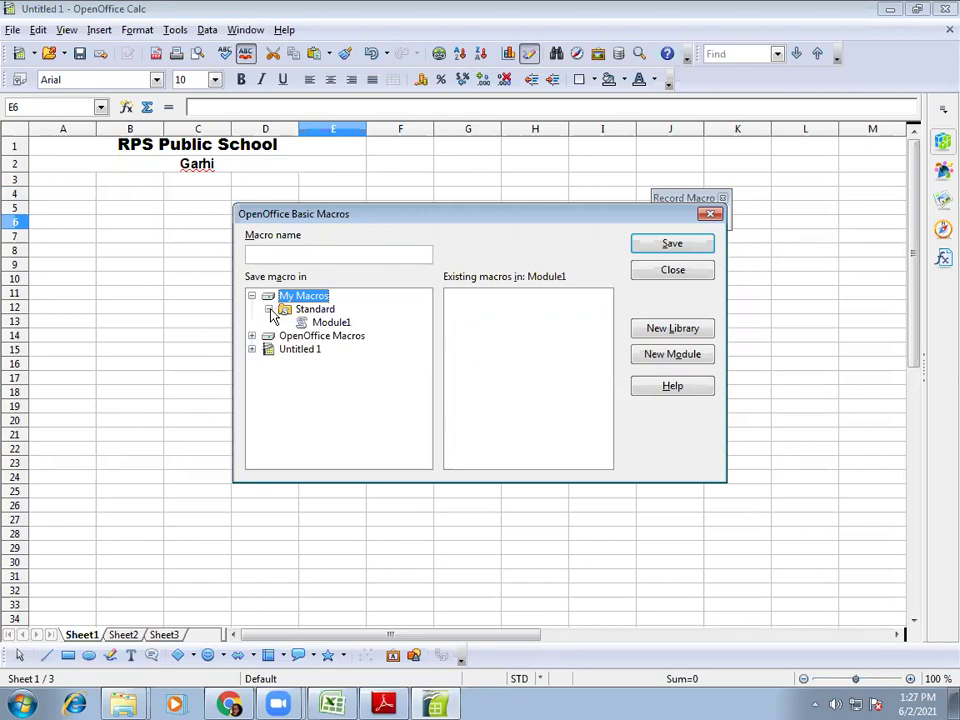
left_click(340, 326)
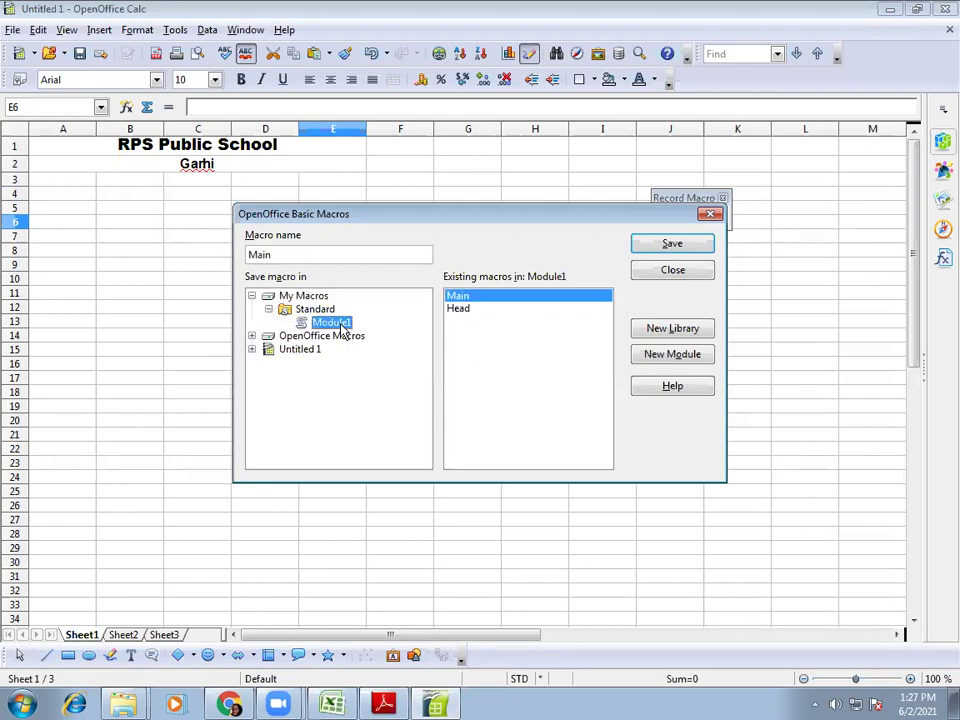
Name the recorded macro "Heading" and save it.
left_click_drag(304, 255, 225, 246)
type("Ty")
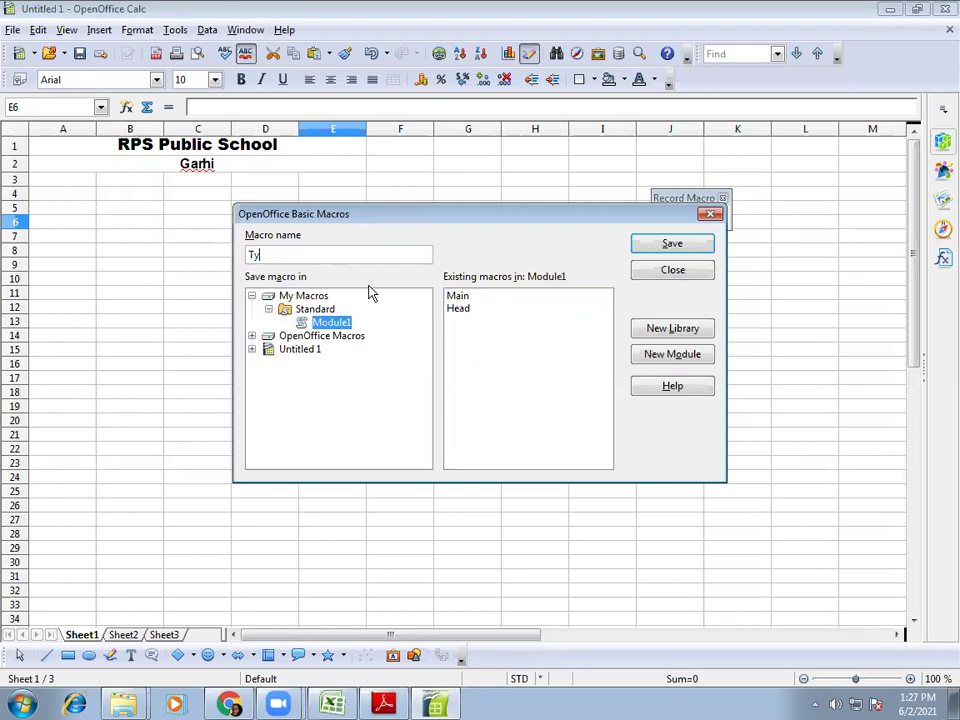
type("ping")
left_click_drag(285, 255, 233, 250)
type("Head")
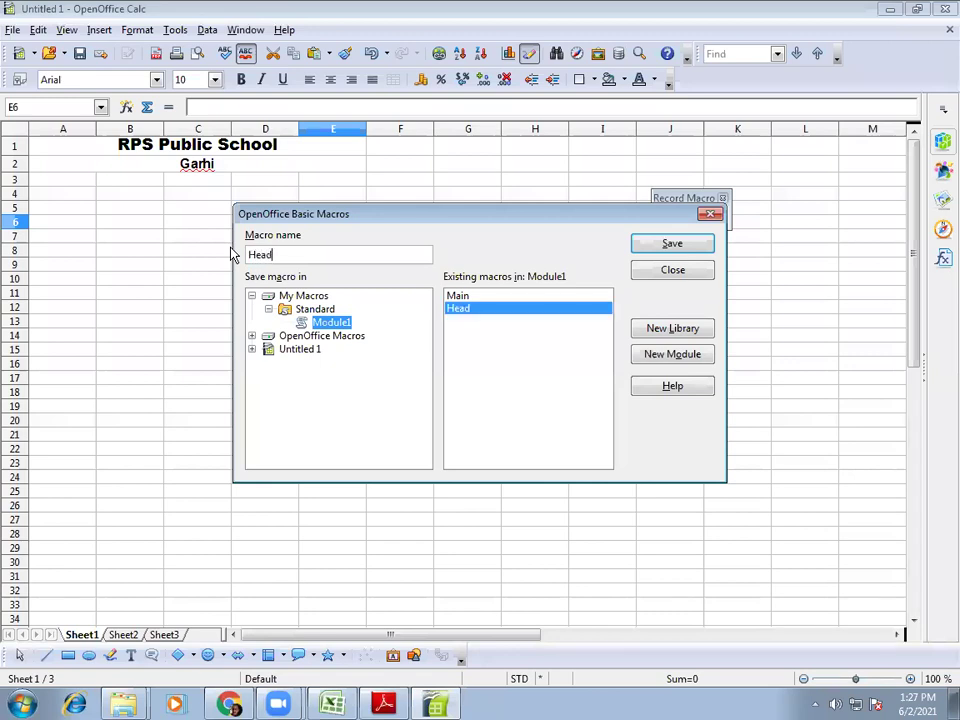
type("ing")
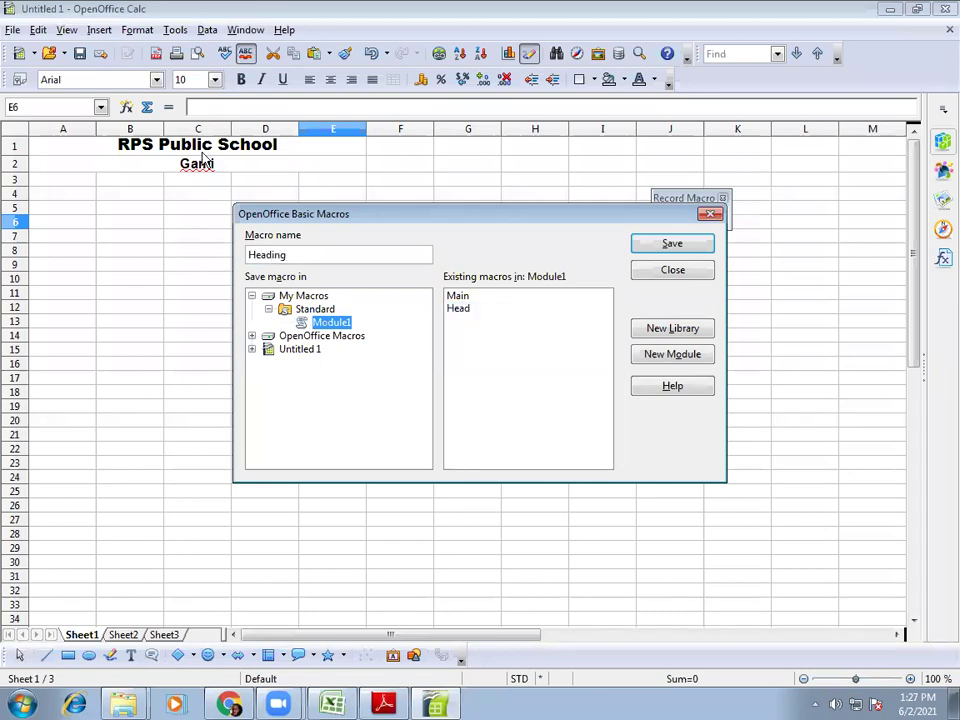
left_click(670, 245)
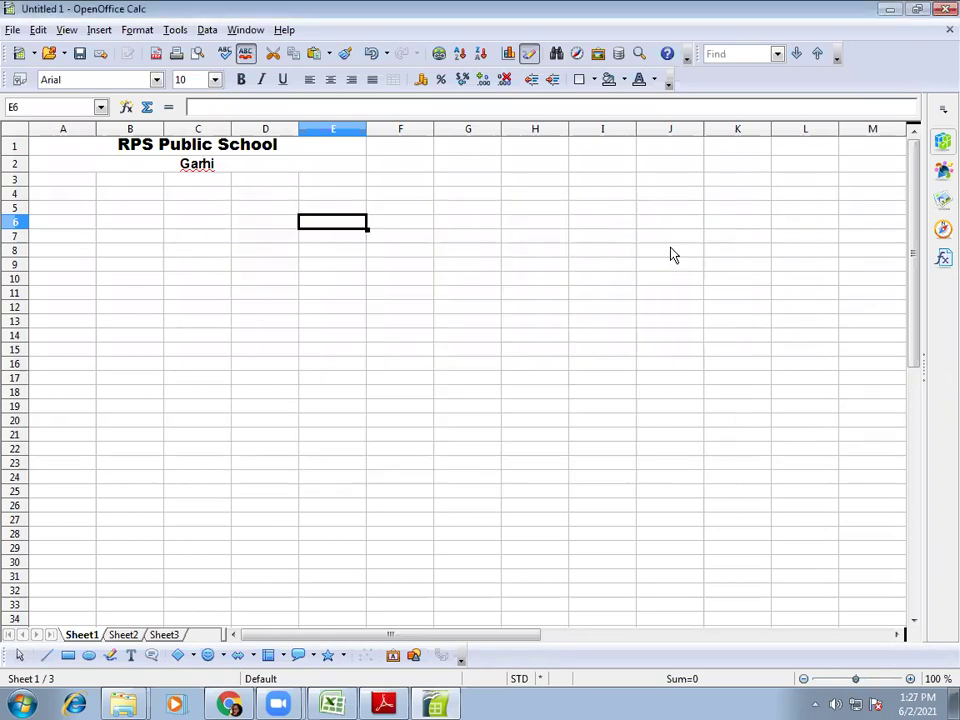
left_click(562, 338)
left_click(394, 236)
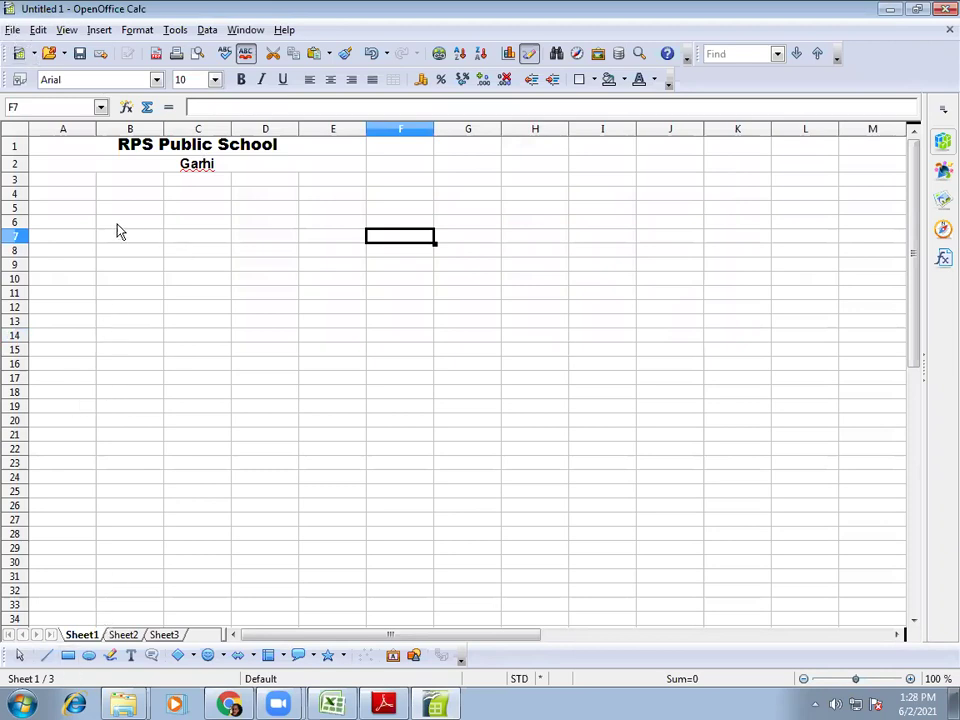
left_click(153, 283)
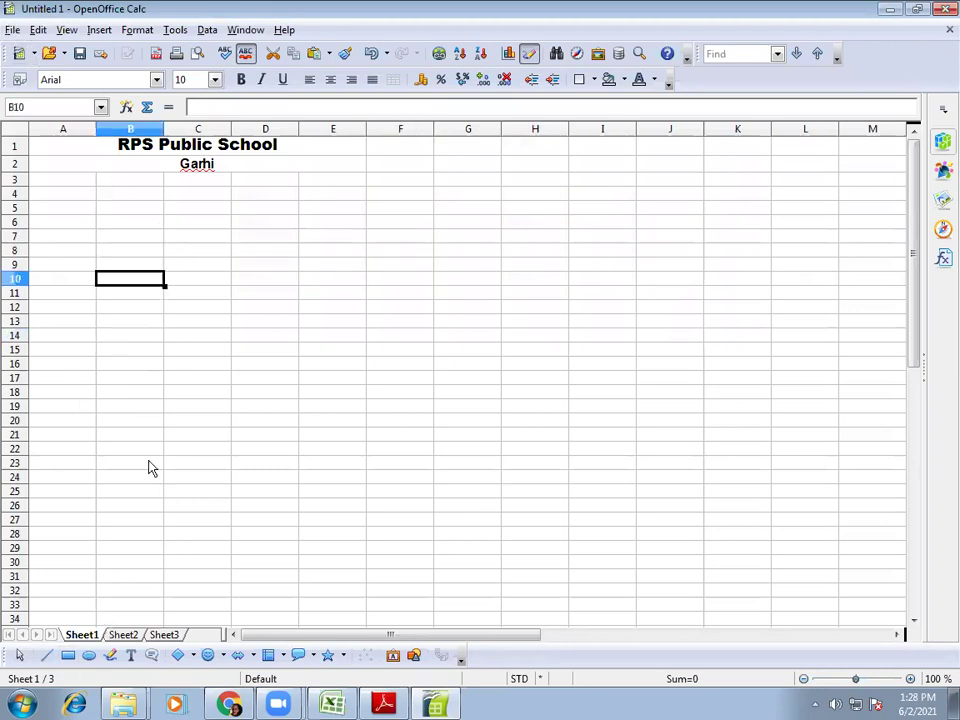
Run the Heading macro from My Macros, Standard, Module1 on Sheet2.
left_click(123, 635)
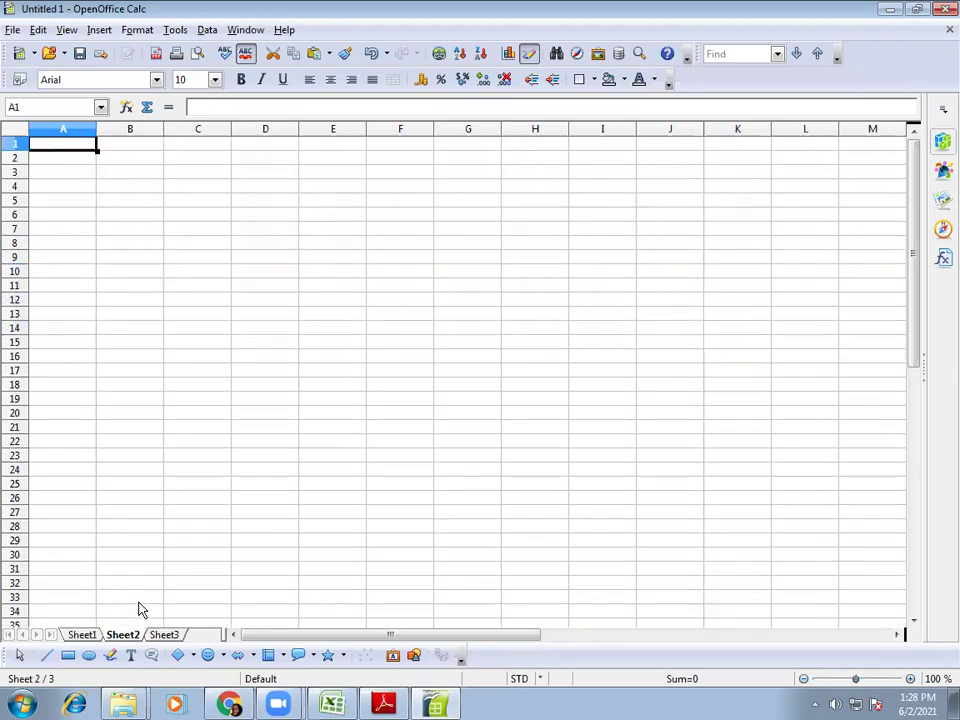
left_click(176, 30)
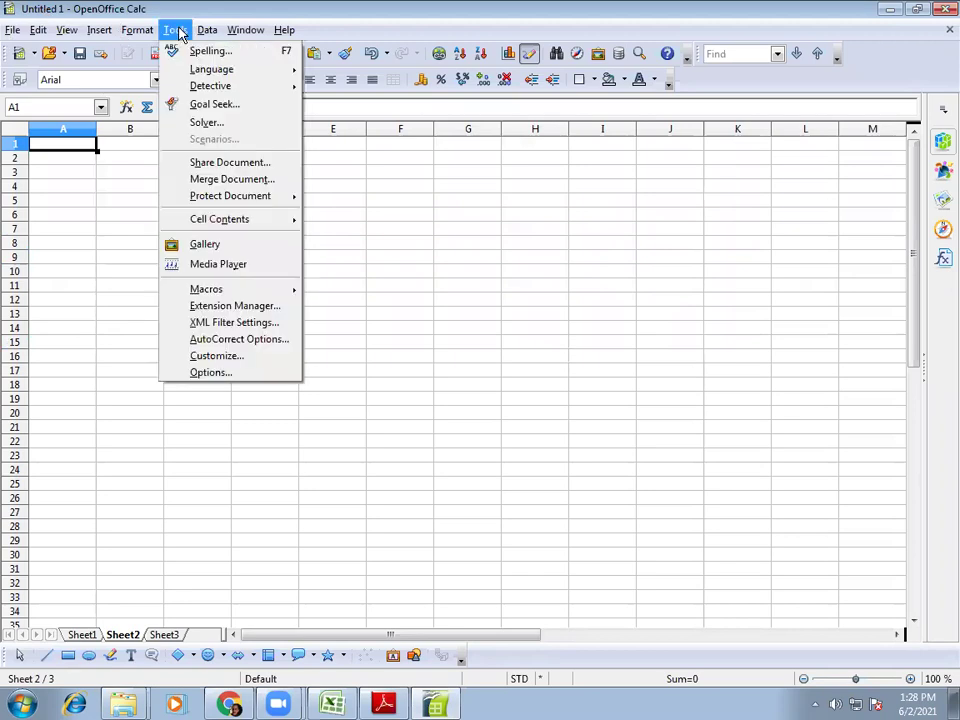
mouse_move(221, 300)
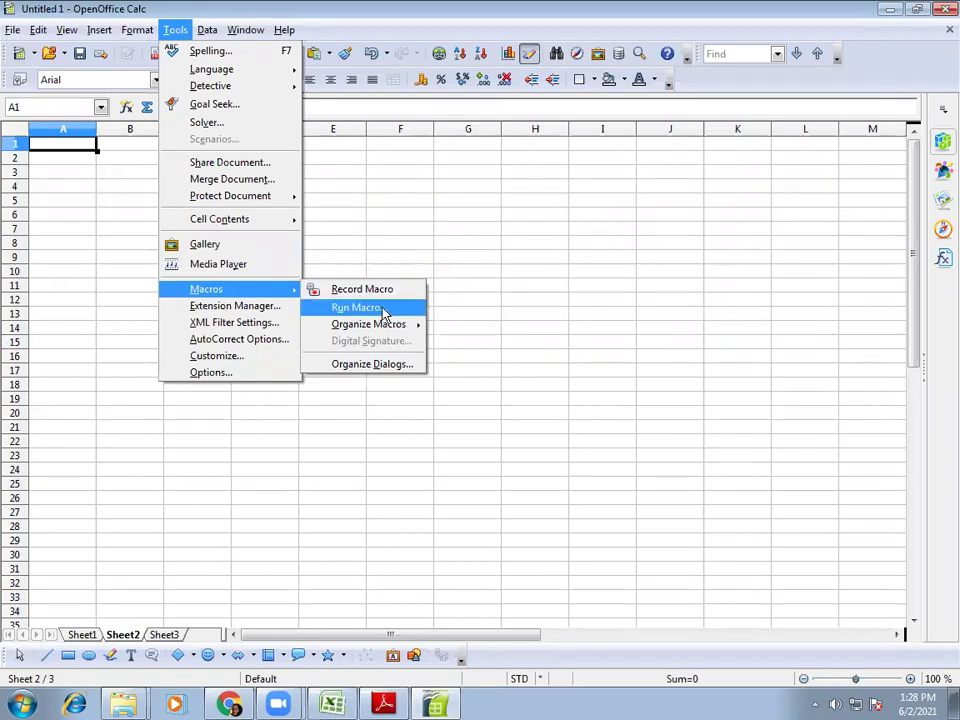
left_click(380, 308)
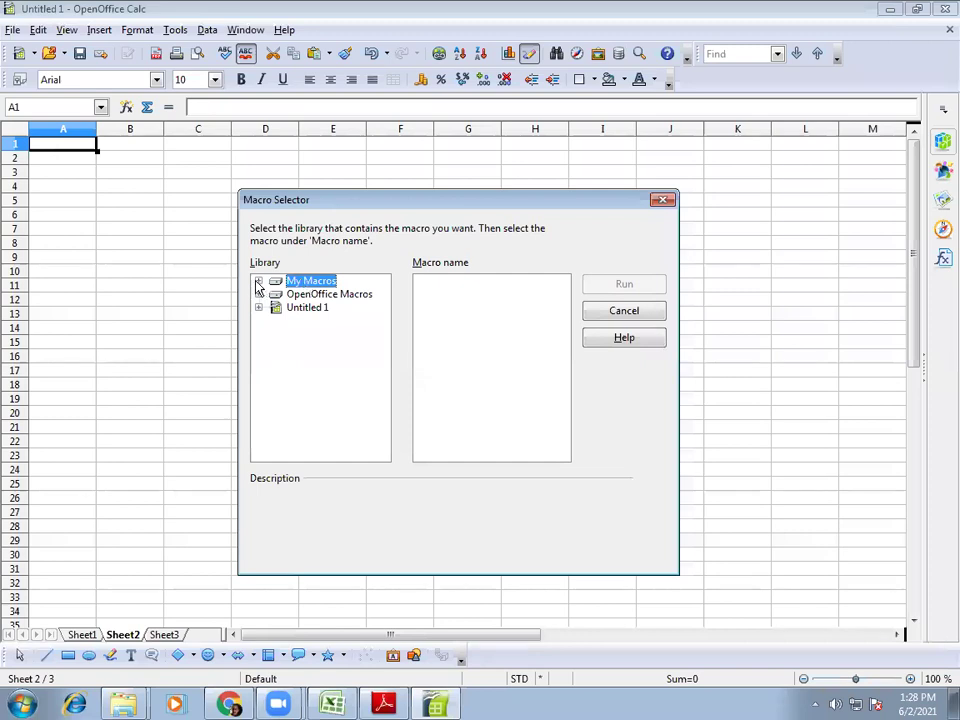
left_click(259, 282)
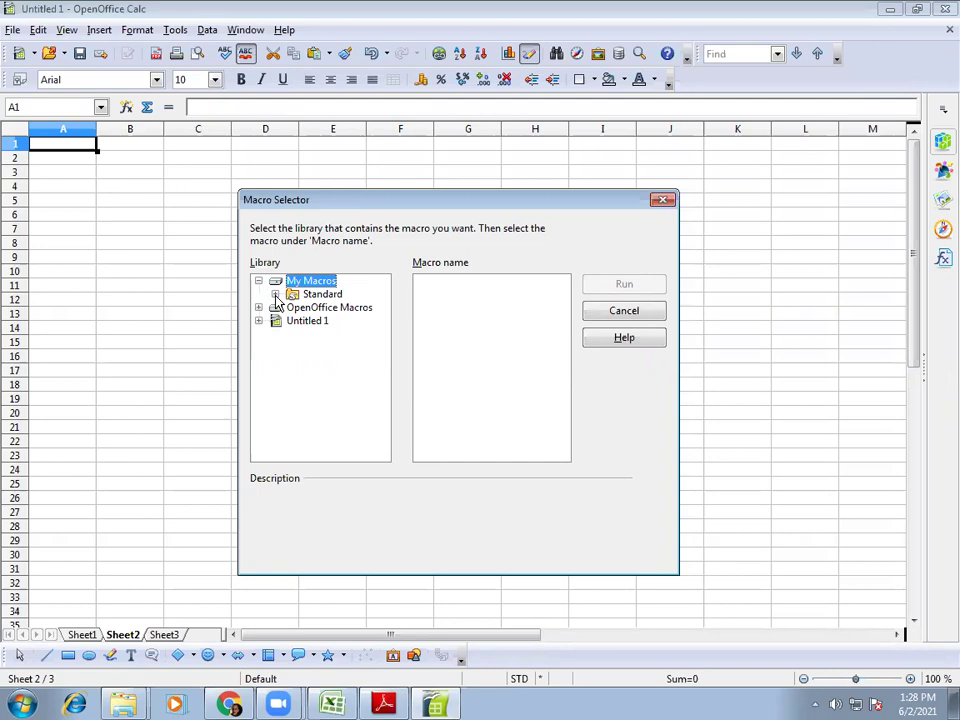
left_click(275, 295)
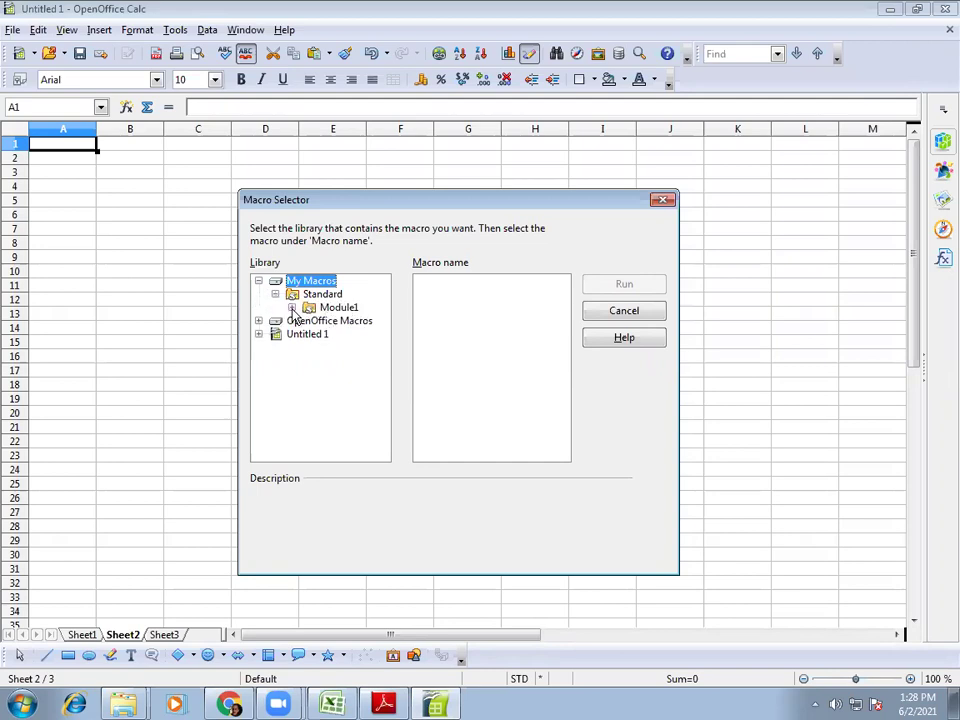
left_click(318, 308)
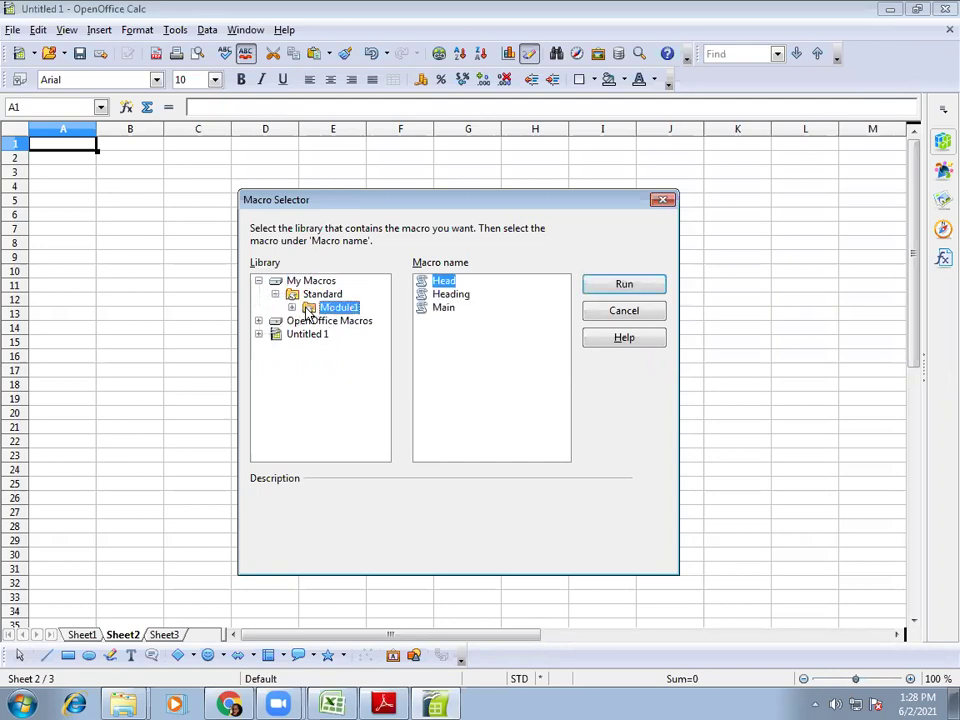
left_click(446, 296)
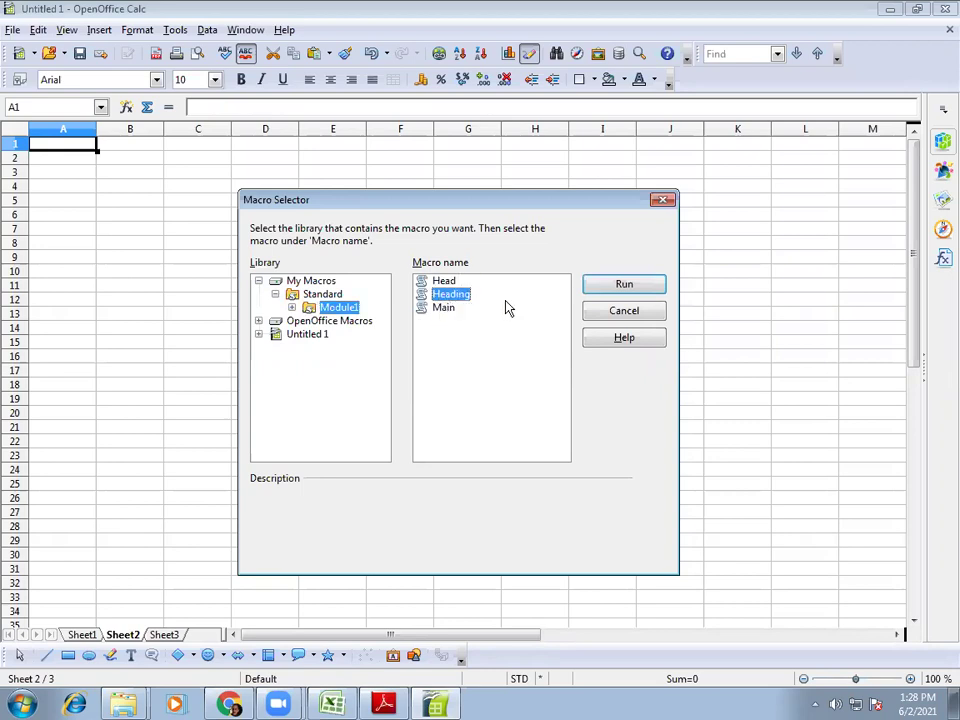
left_click(632, 291)
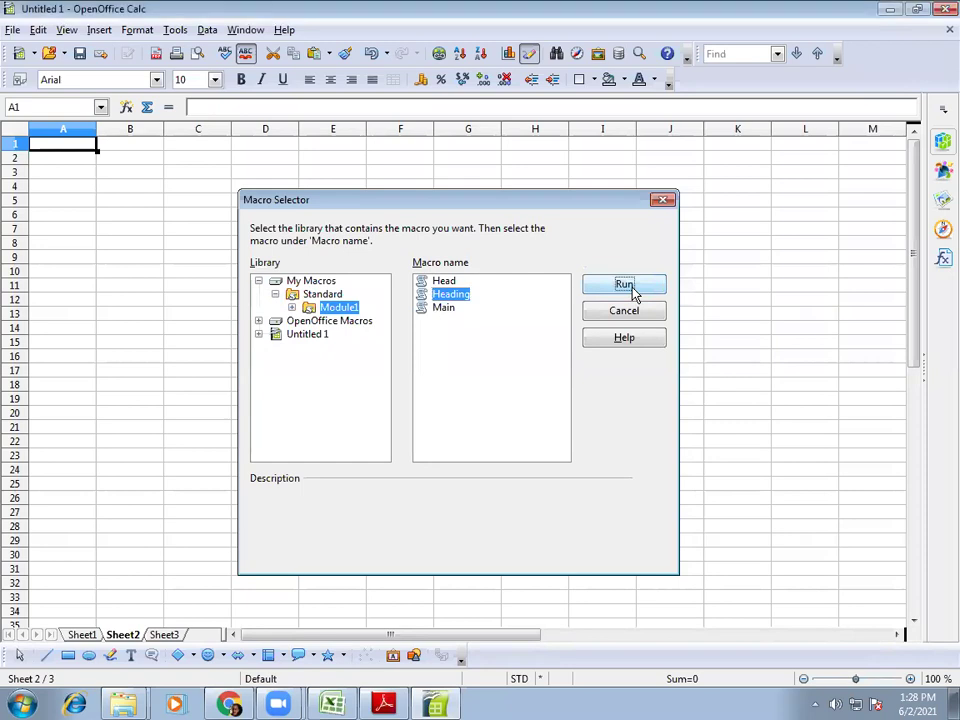
Examine the contents and formatting of the merged cells A1 and A2 that the macro produced on Sheet2.
left_click(386, 351)
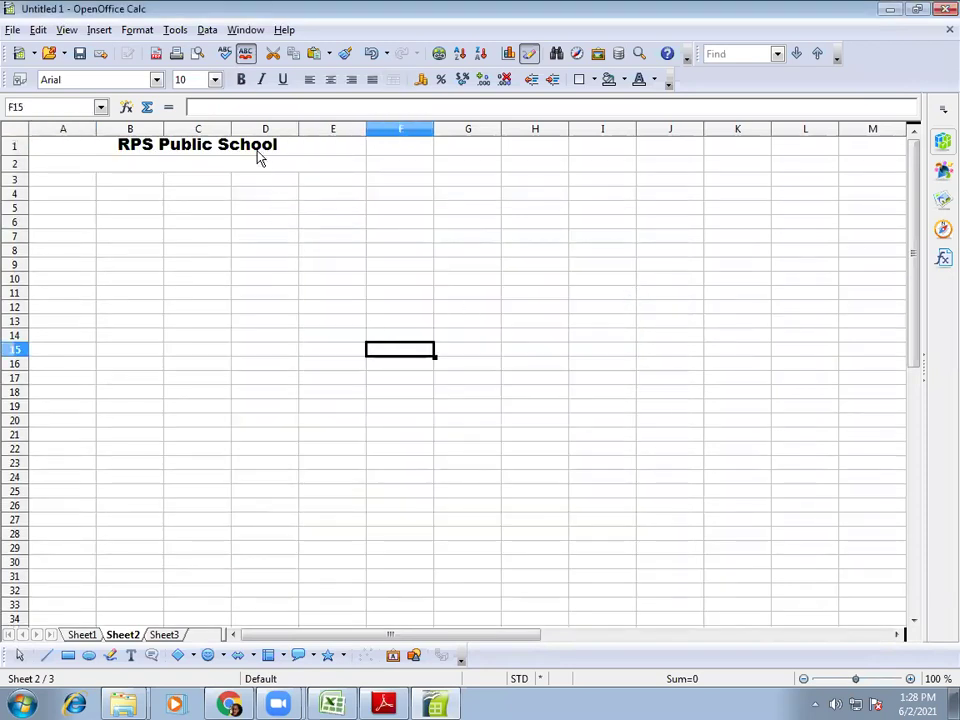
left_click(257, 156)
left_click(257, 163)
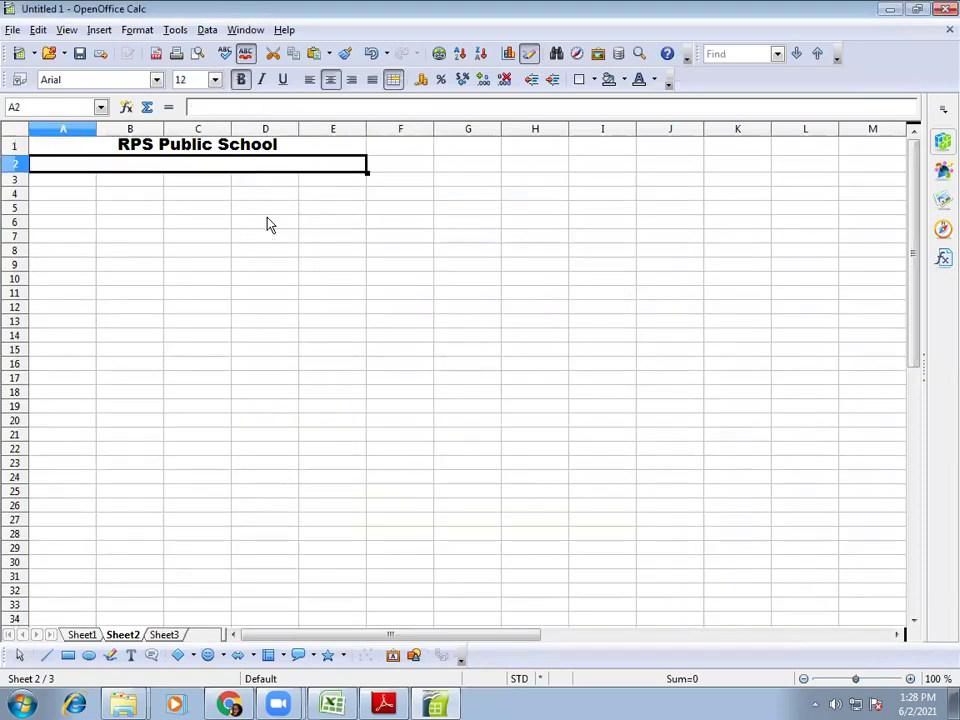
left_click(265, 251)
left_click(242, 166)
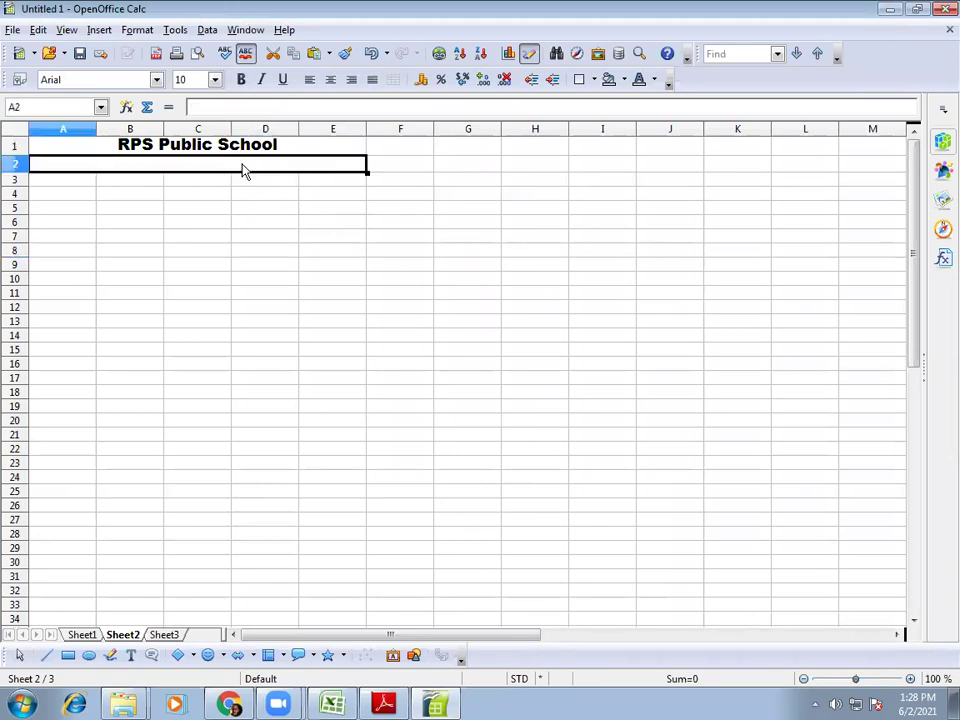
left_click(250, 145)
left_click(236, 168)
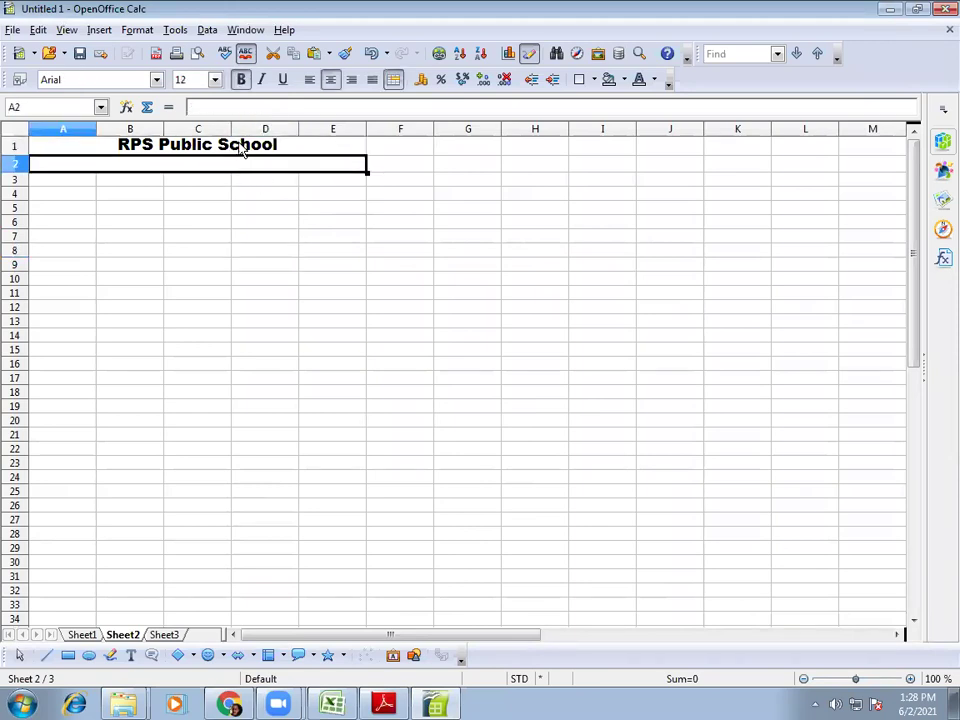
key("Up")
key("Down")
left_click(205, 222)
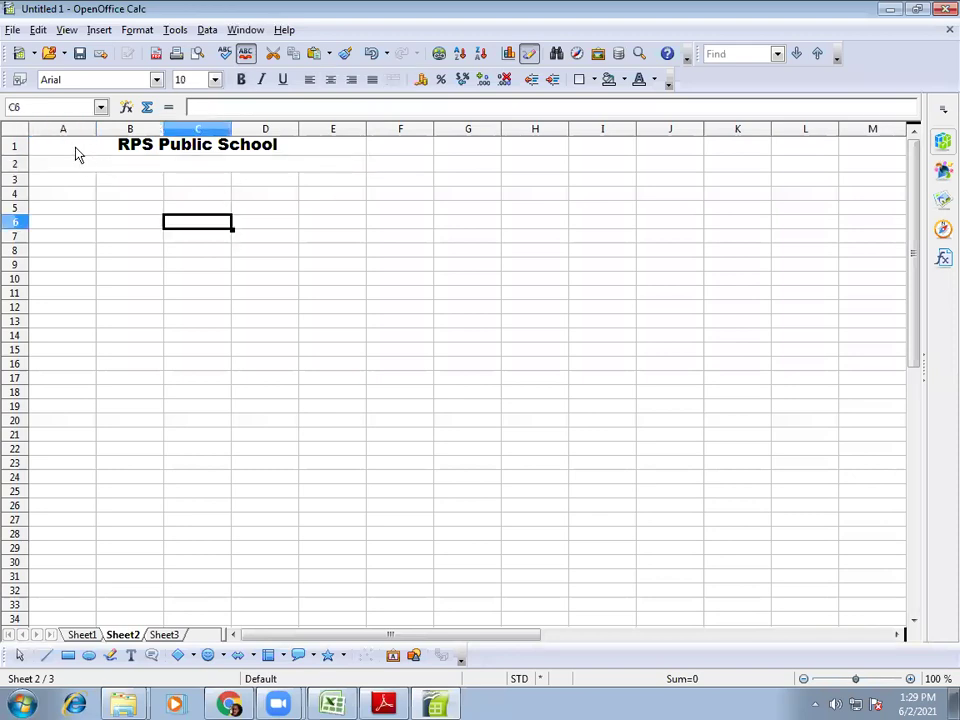
Close the untitled spreadsheet and discard its unsaved changes.
left_click(12, 28)
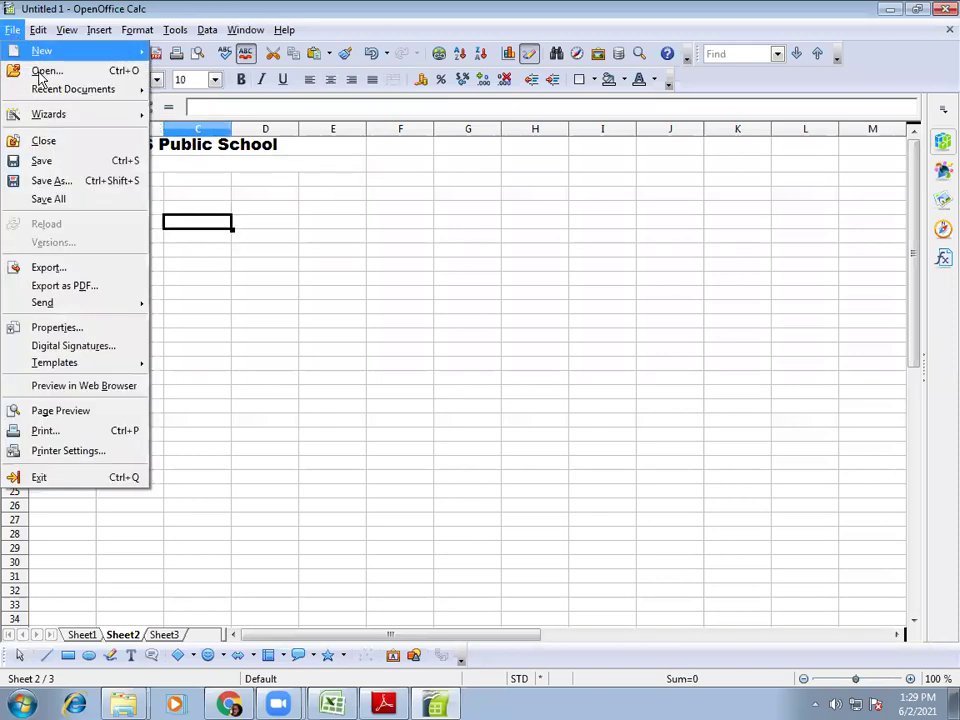
left_click(44, 142)
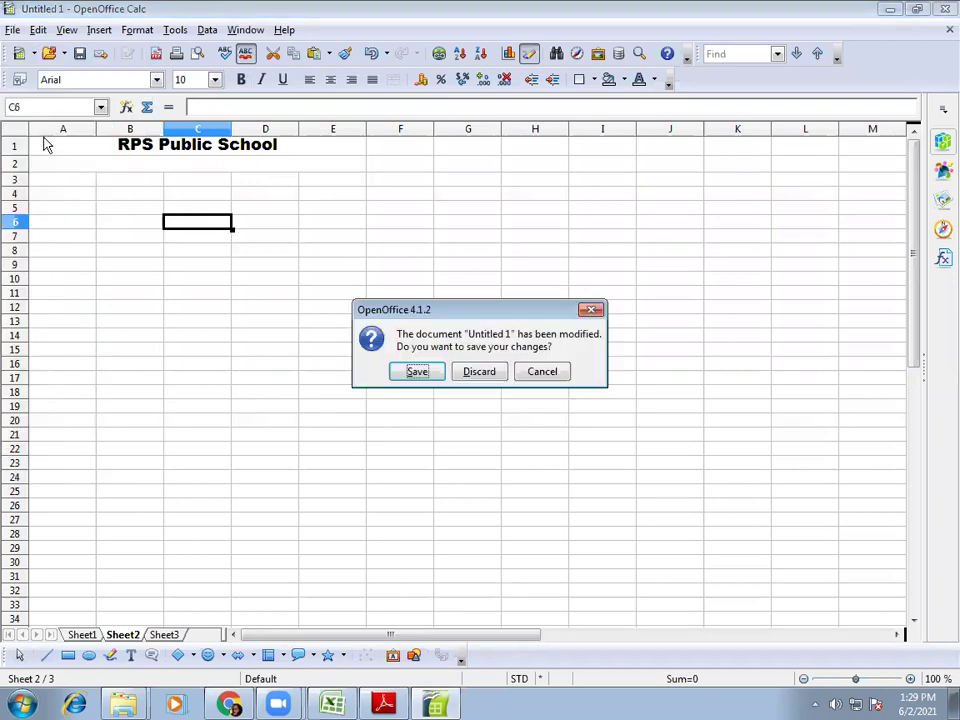
left_click(480, 376)
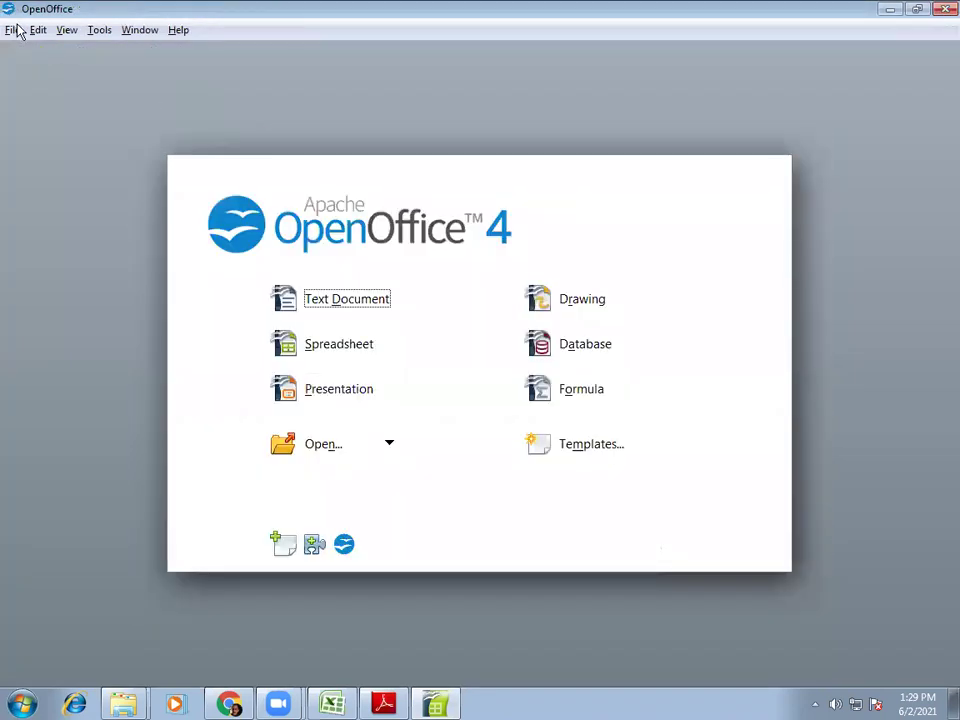
Open the most recently used spreadsheet, the one containing the student marks table.
left_click(13, 30)
mouse_move(28, 96)
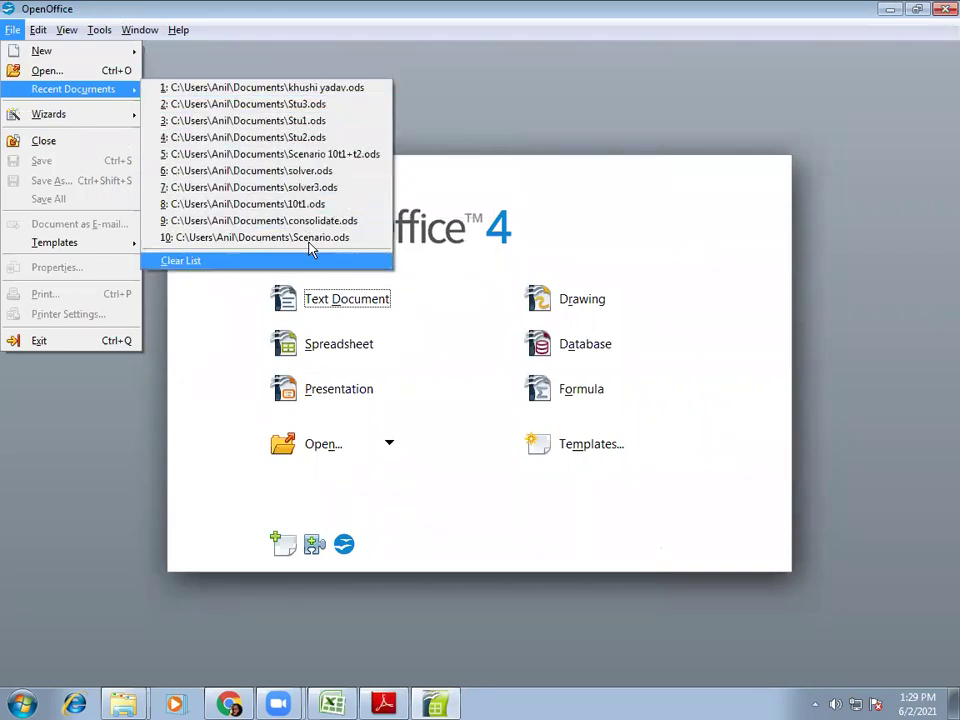
left_click(275, 155)
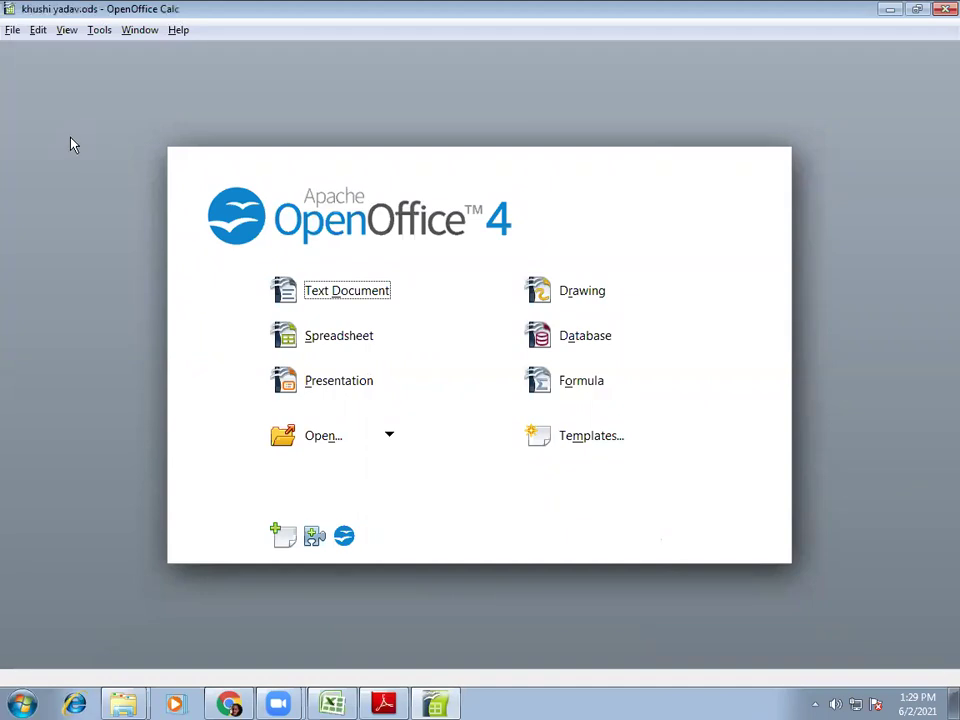
scroll(51, 158, "up", 4)
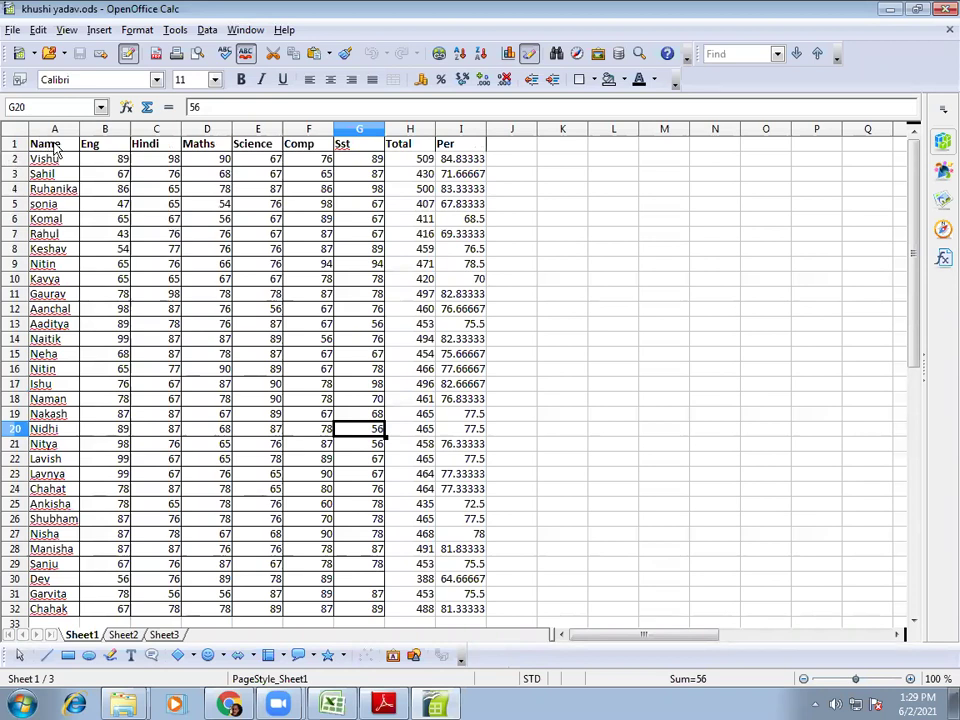
Remove the bold formatting from the header cells A1:I1 of the marks table on Sheet1.
left_click(464, 145)
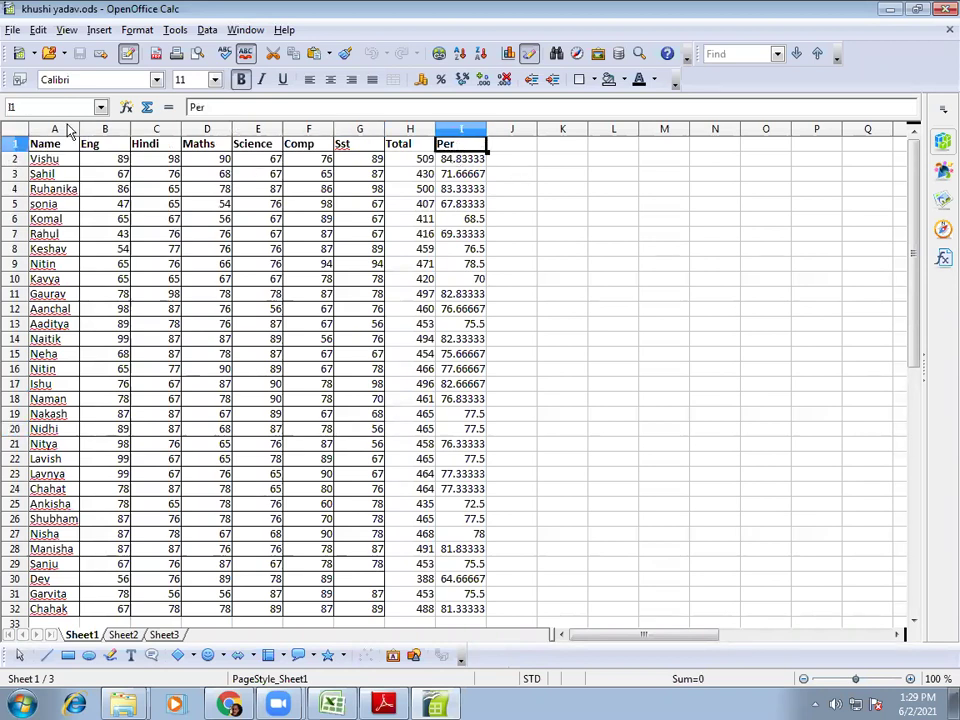
left_click(45, 150)
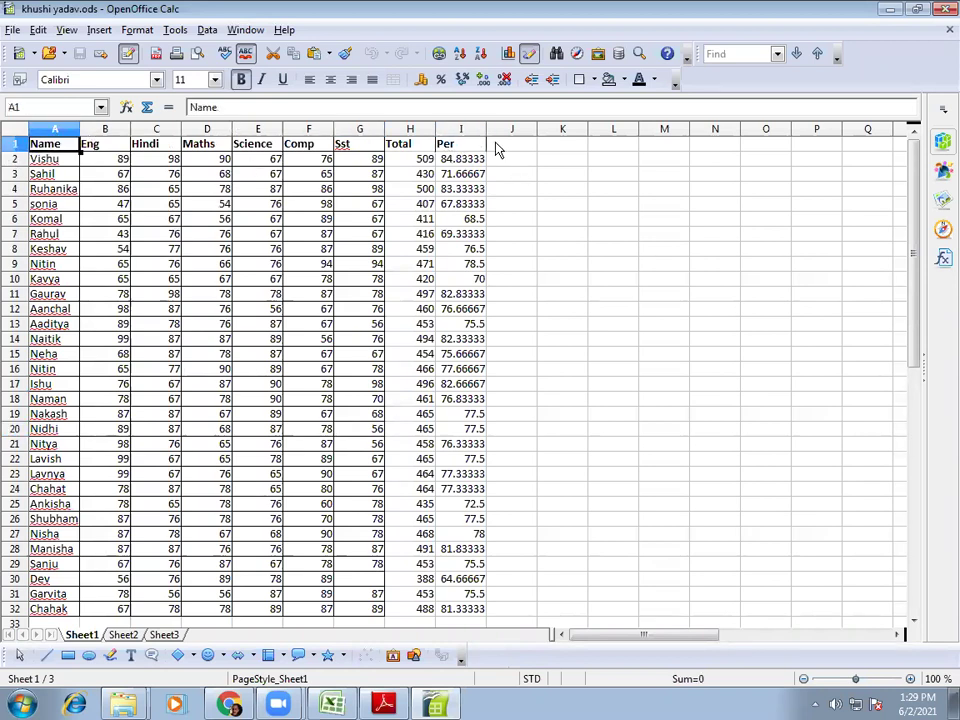
left_click(515, 180)
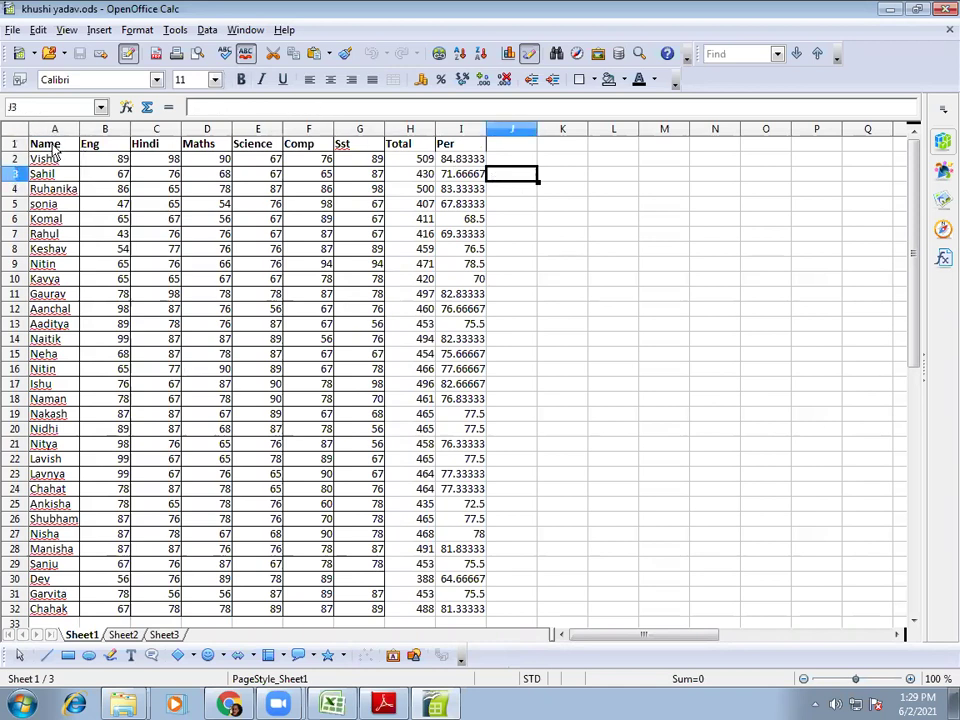
left_click_drag(53, 148, 447, 152)
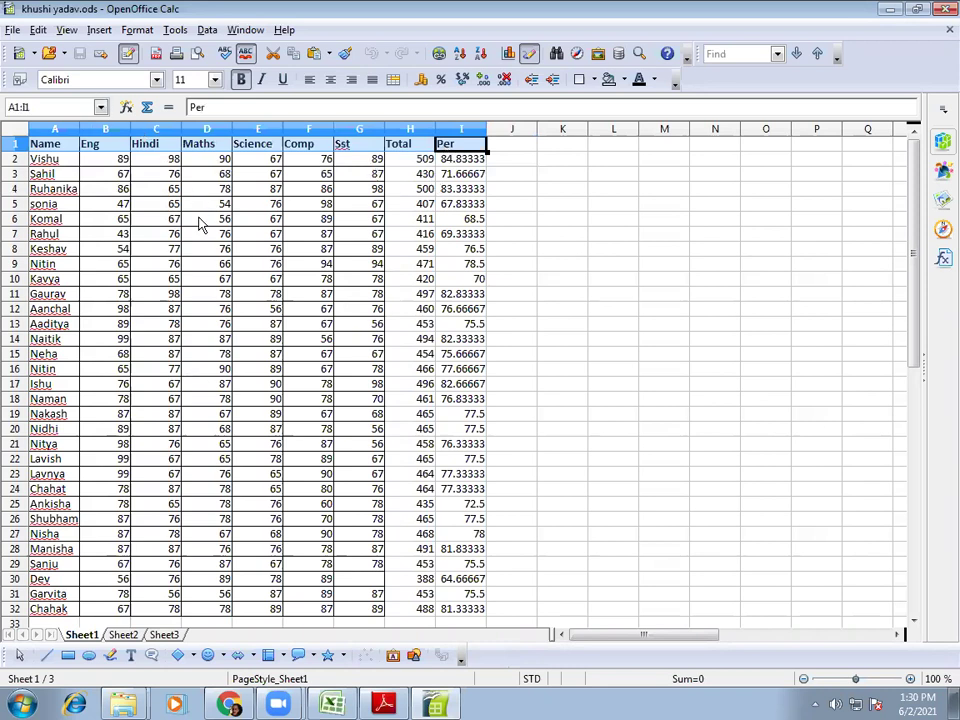
left_click(243, 80)
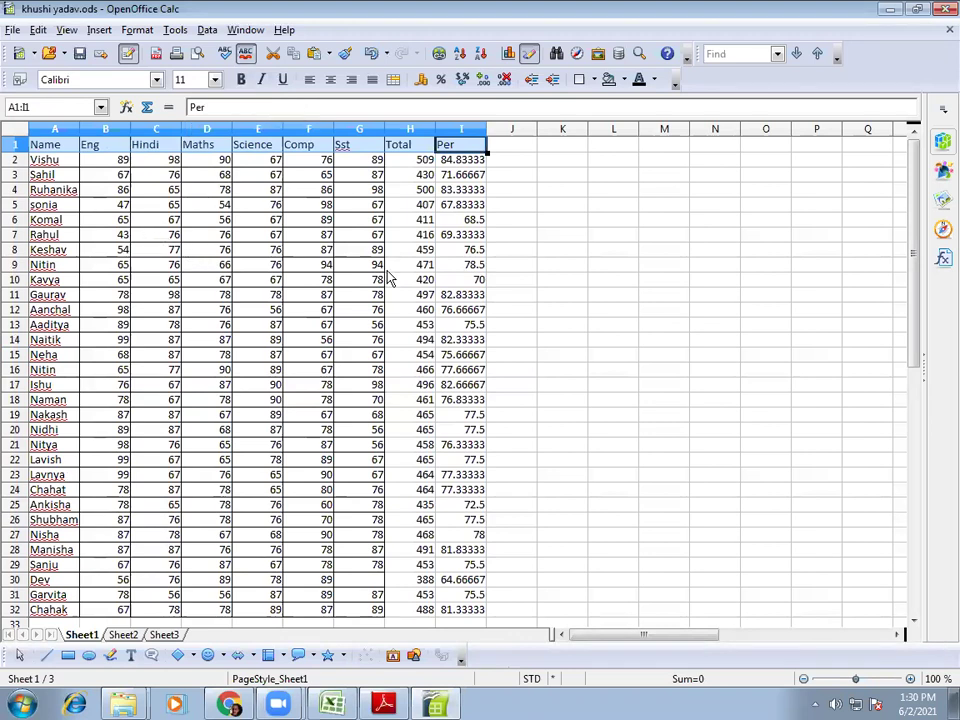
left_click(545, 237)
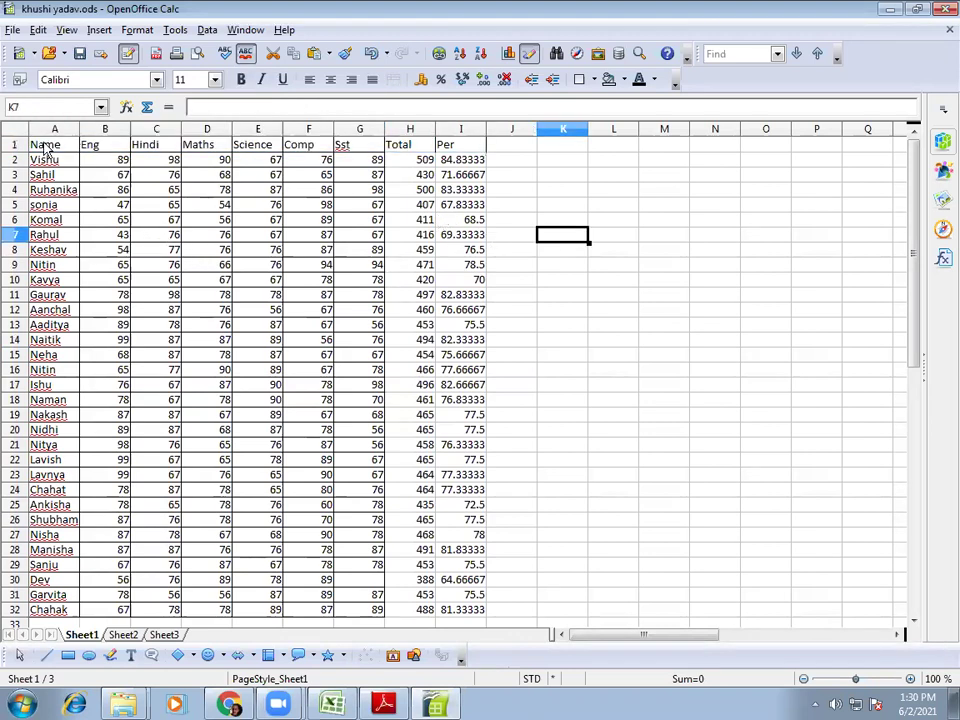
Start recording a macro with the header cells A1:I1 selected.
left_click_drag(45, 145, 460, 145)
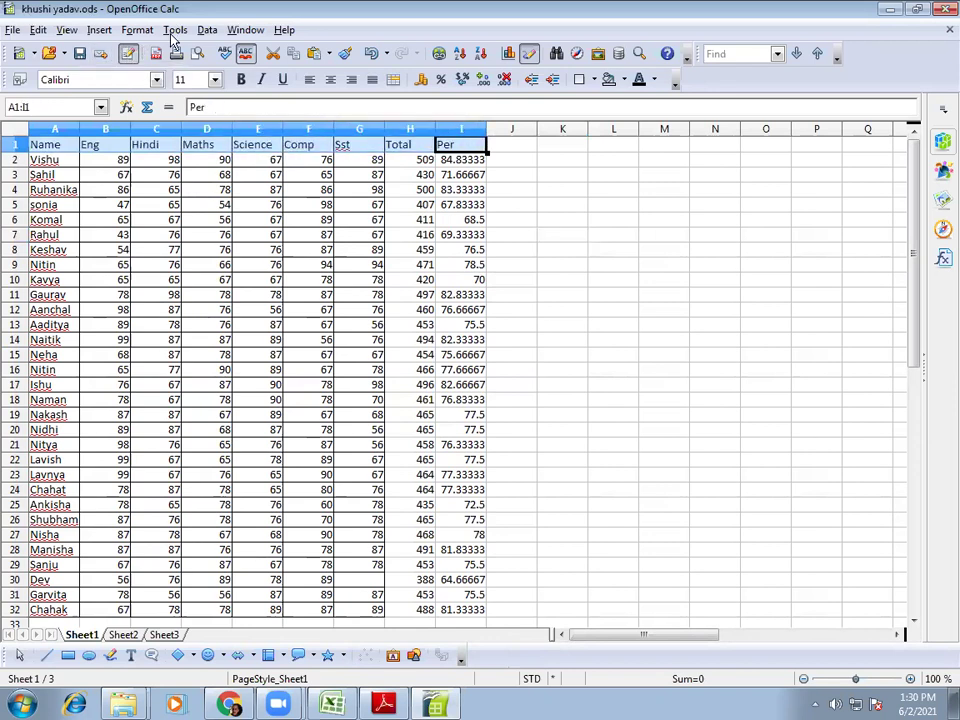
key("alt+t")
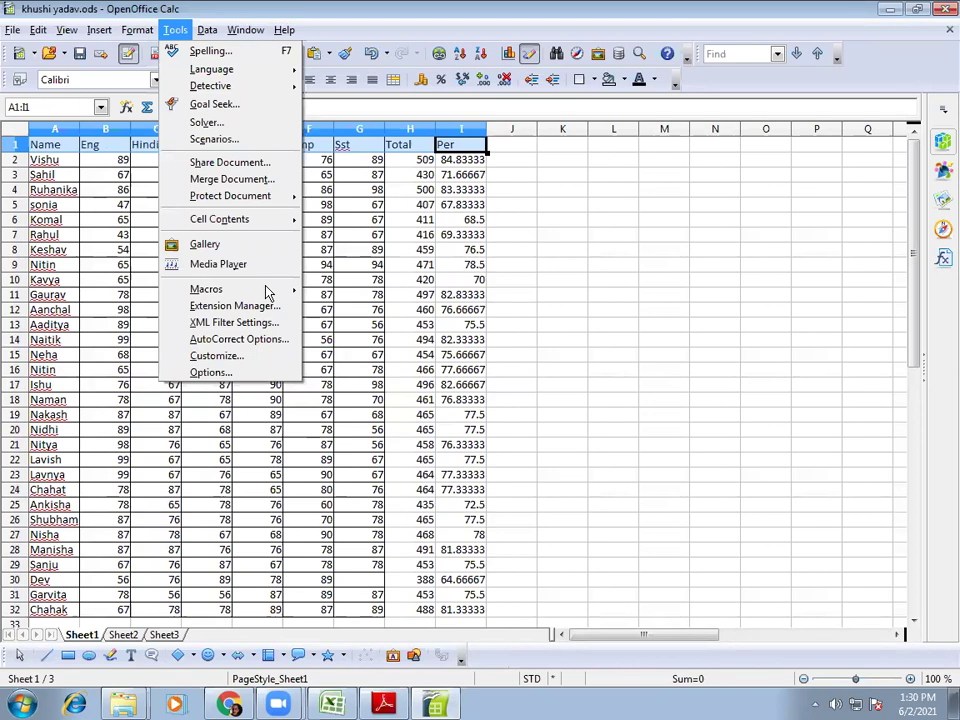
mouse_move(268, 290)
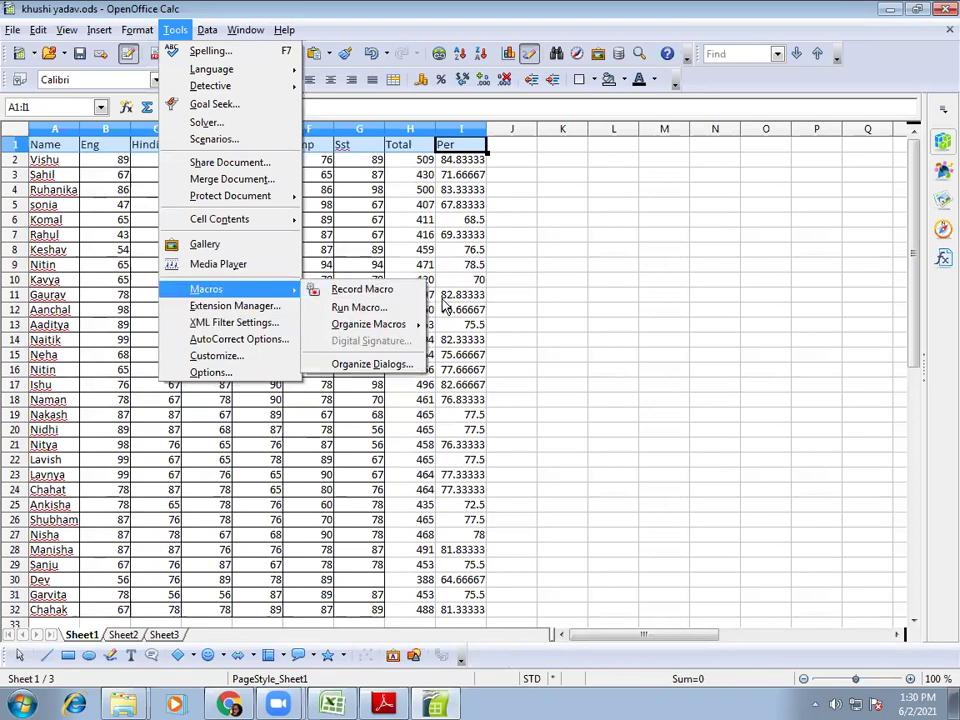
left_click(315, 288)
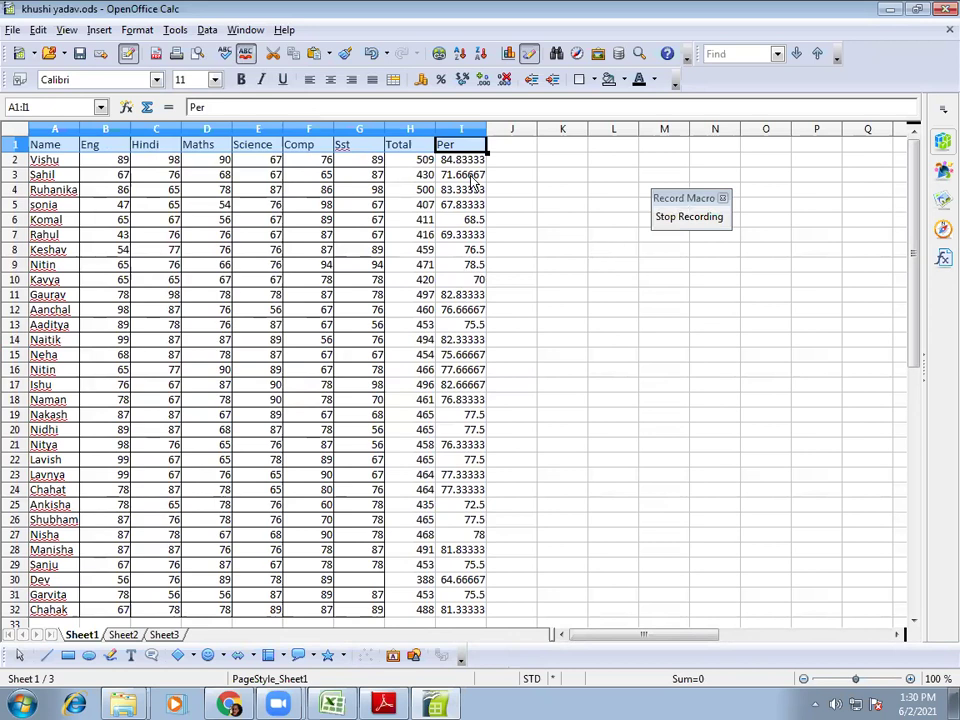
Set the font of the header cells A1:I1 to Copperplate Gothic Bold, size 14.
left_click(157, 80)
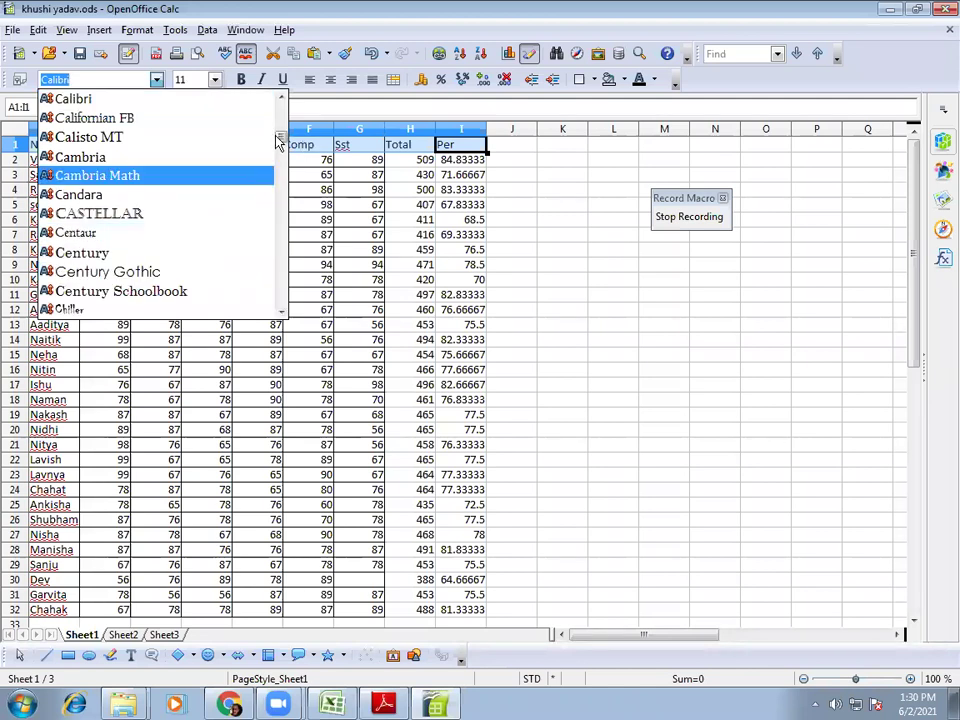
scroll(282, 150, "down", 1)
scroll(283, 155, "down", 5)
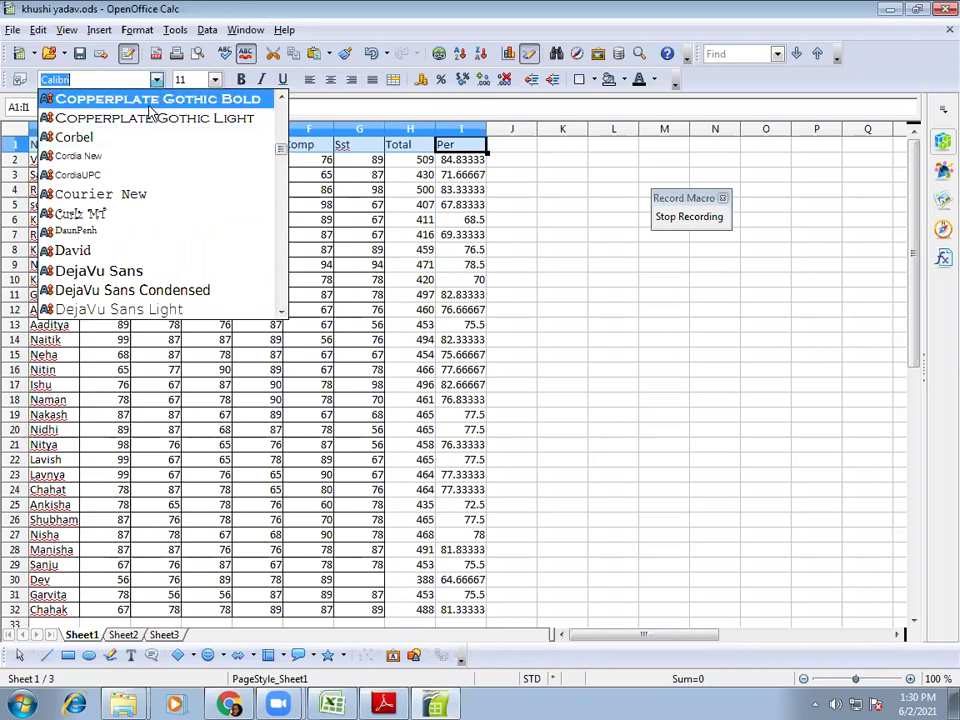
left_click(150, 106)
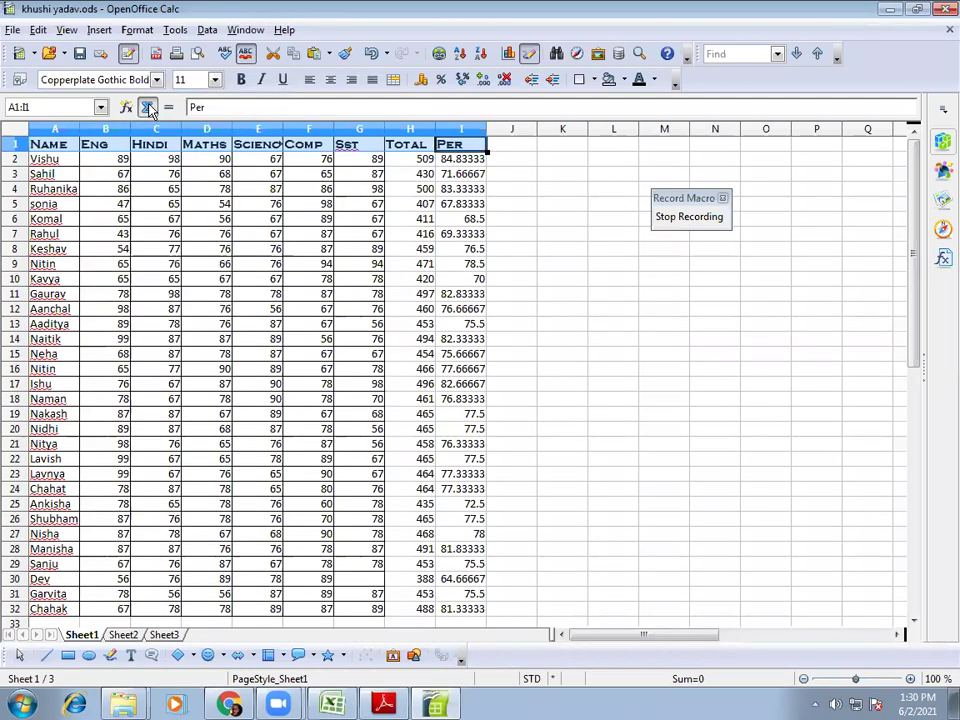
left_click(216, 80)
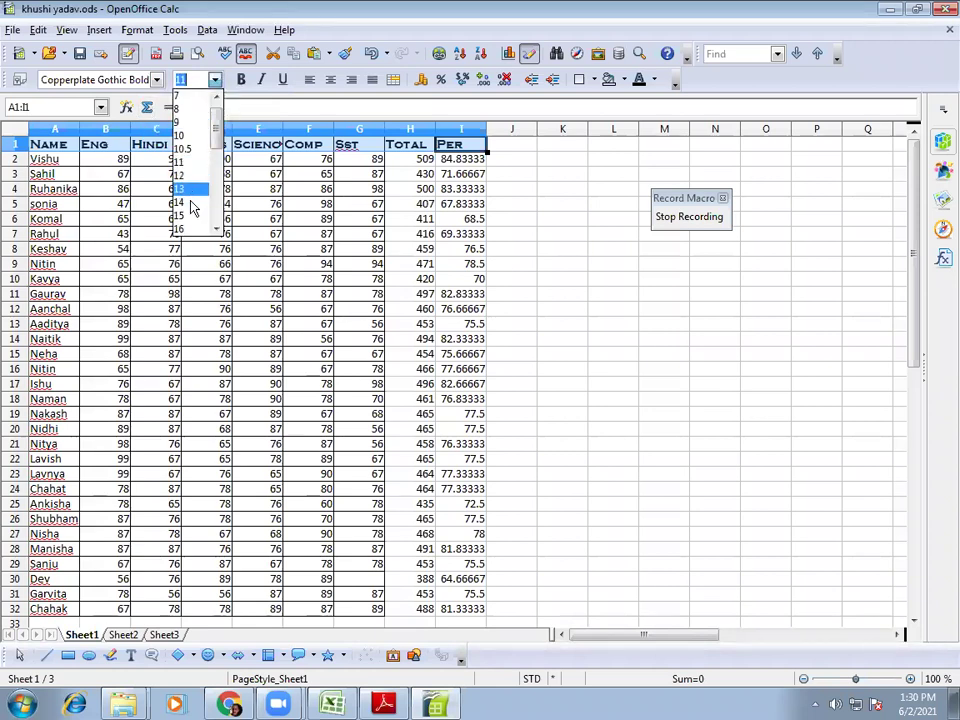
left_click(193, 188)
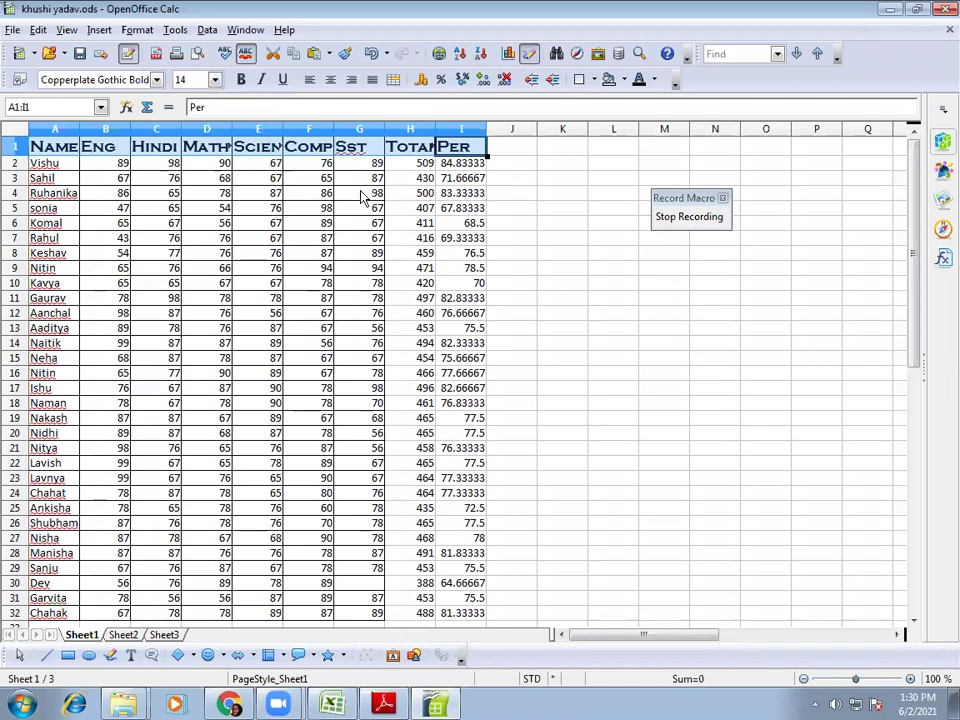
Fit the widths of columns A through I to their contents.
double_click(80, 129)
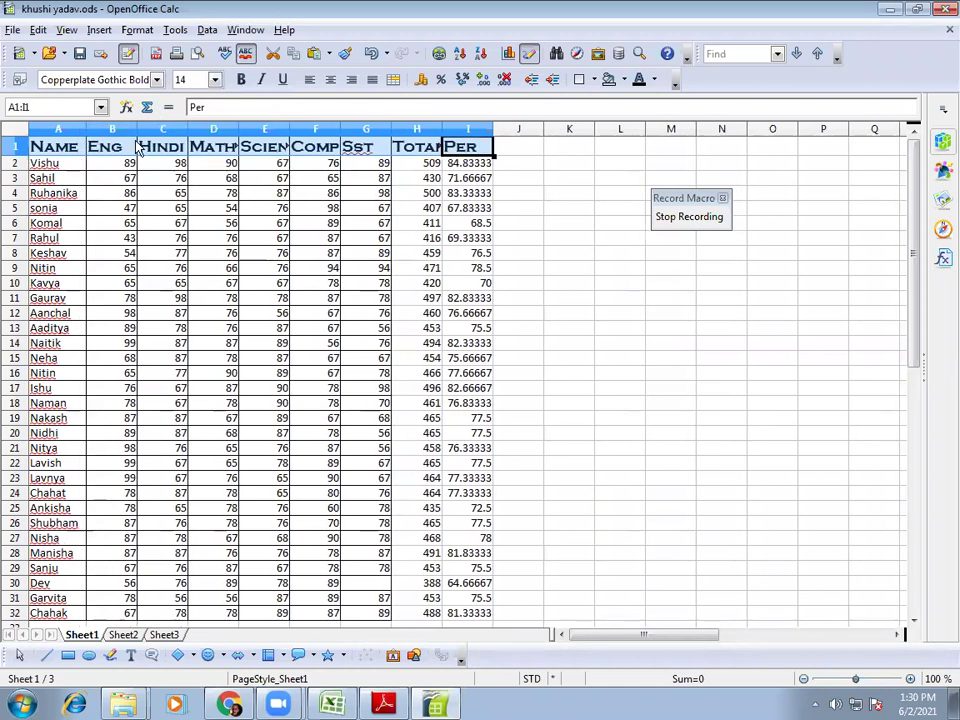
double_click(138, 134)
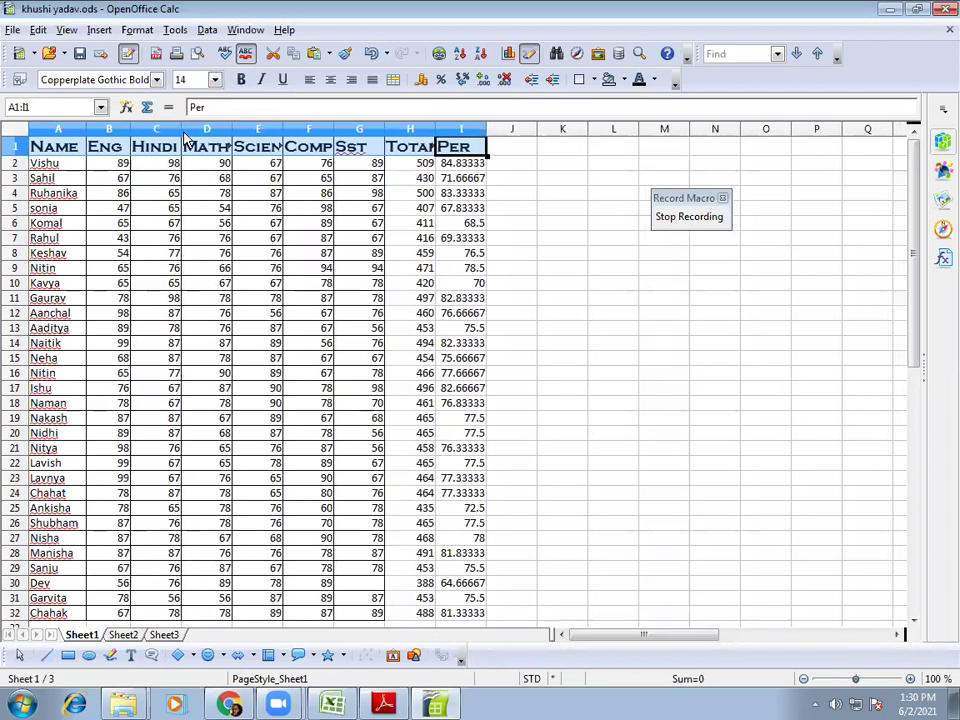
double_click(184, 132)
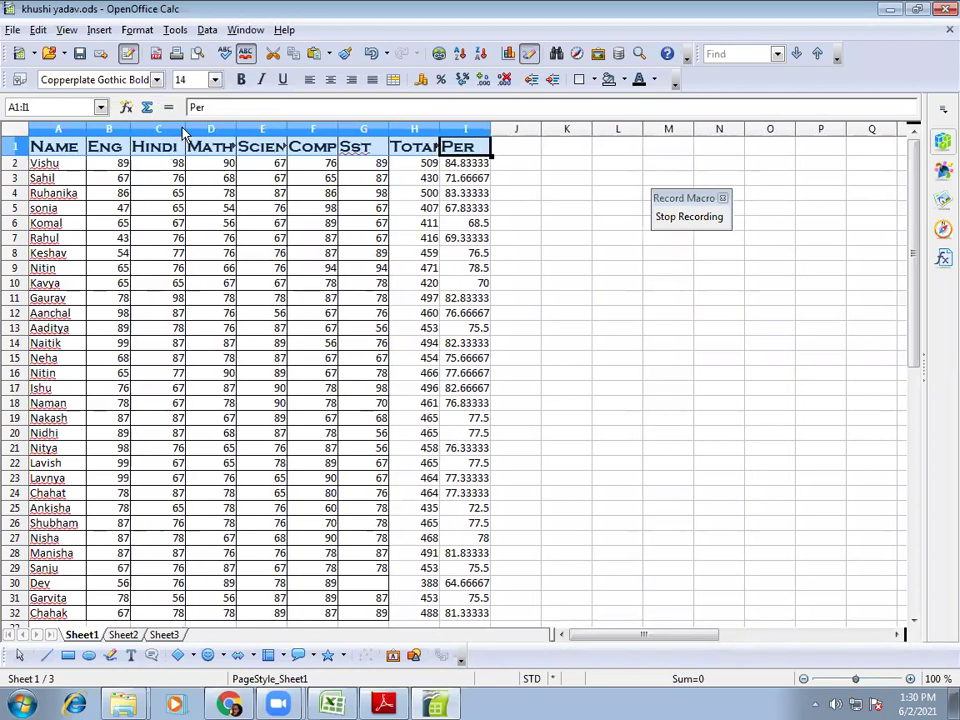
double_click(236, 129)
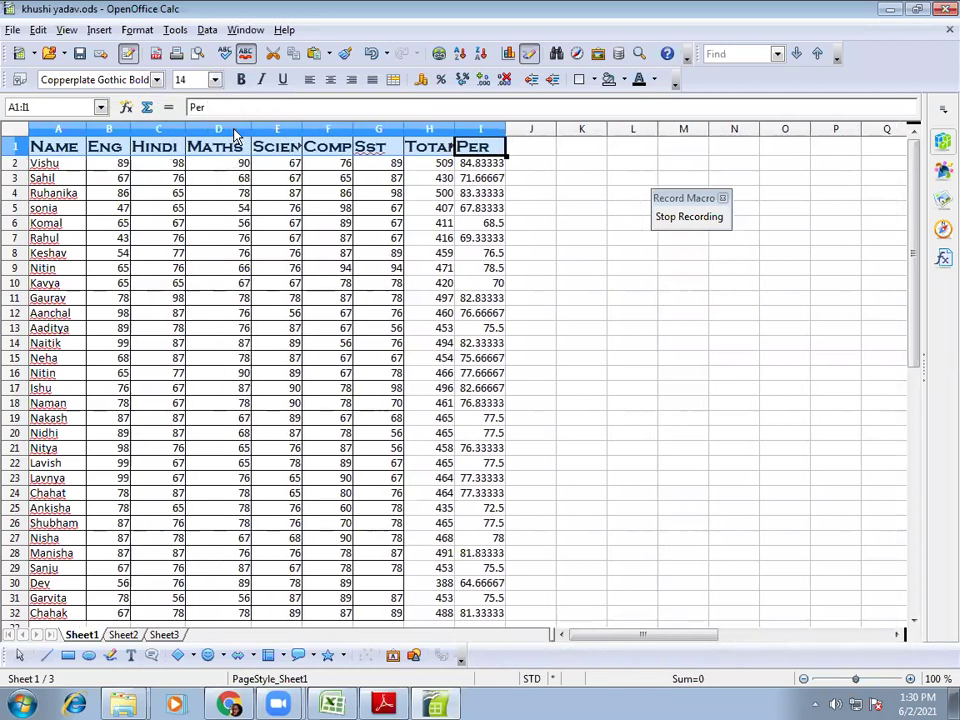
double_click(302, 132)
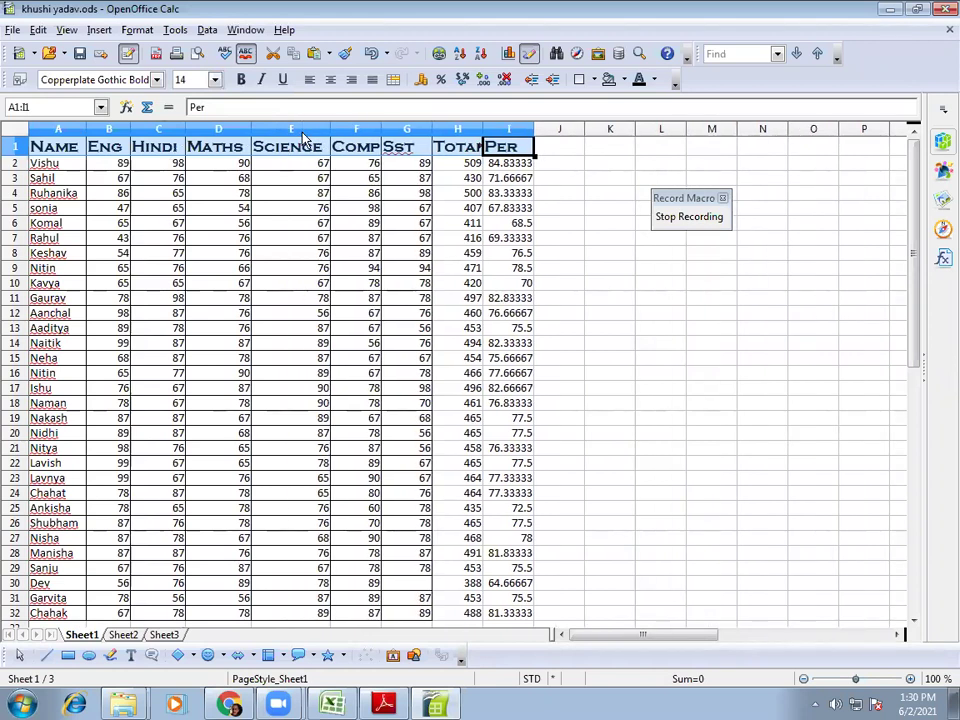
double_click(380, 129)
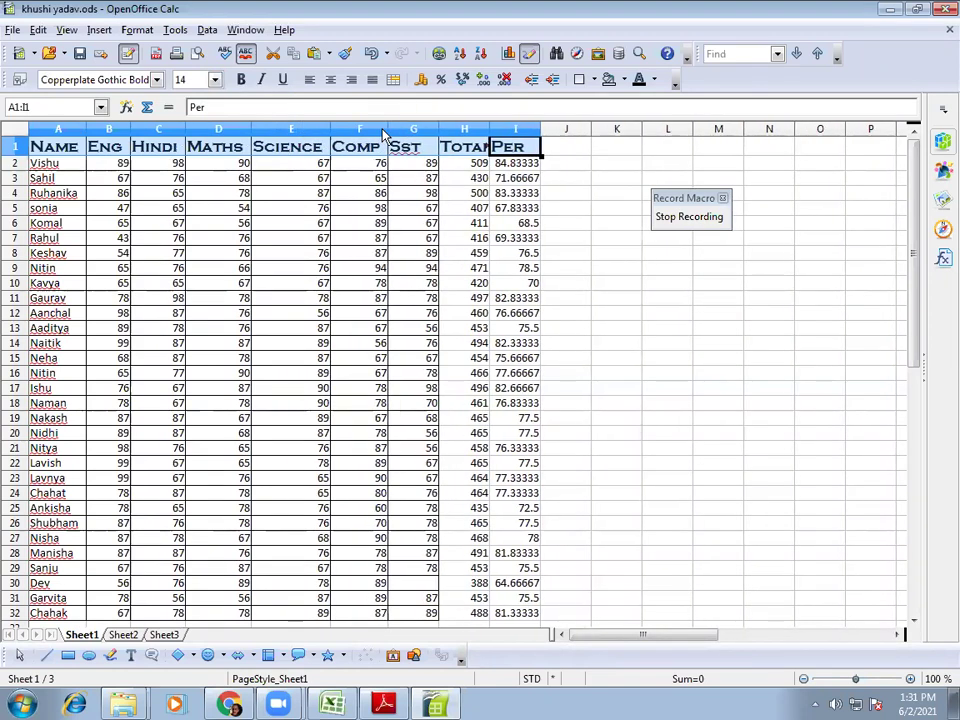
double_click(438, 130)
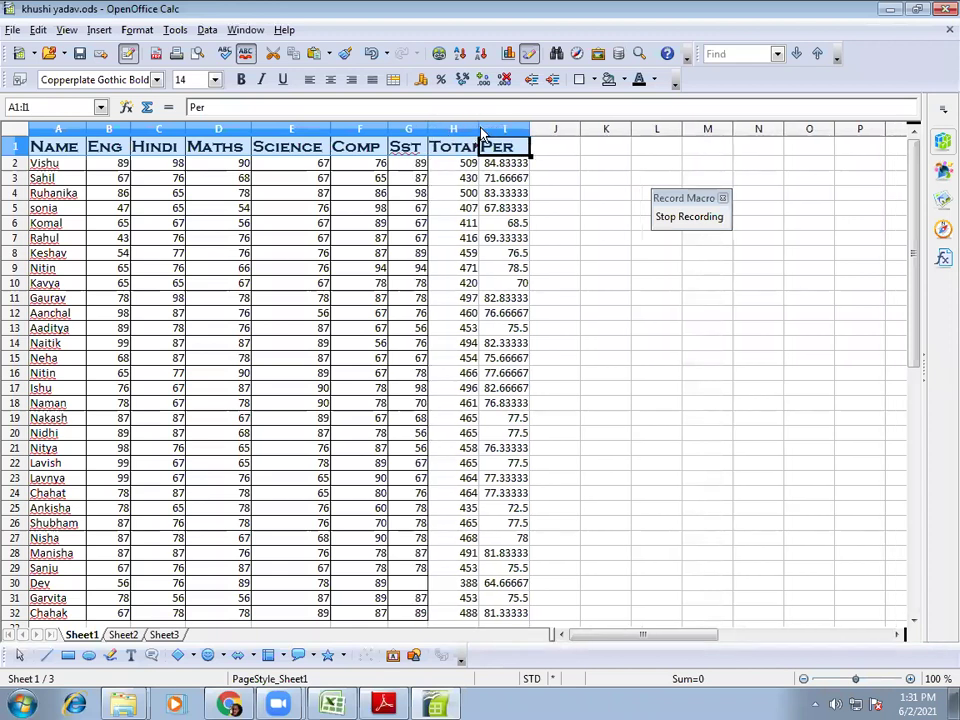
double_click(480, 128)
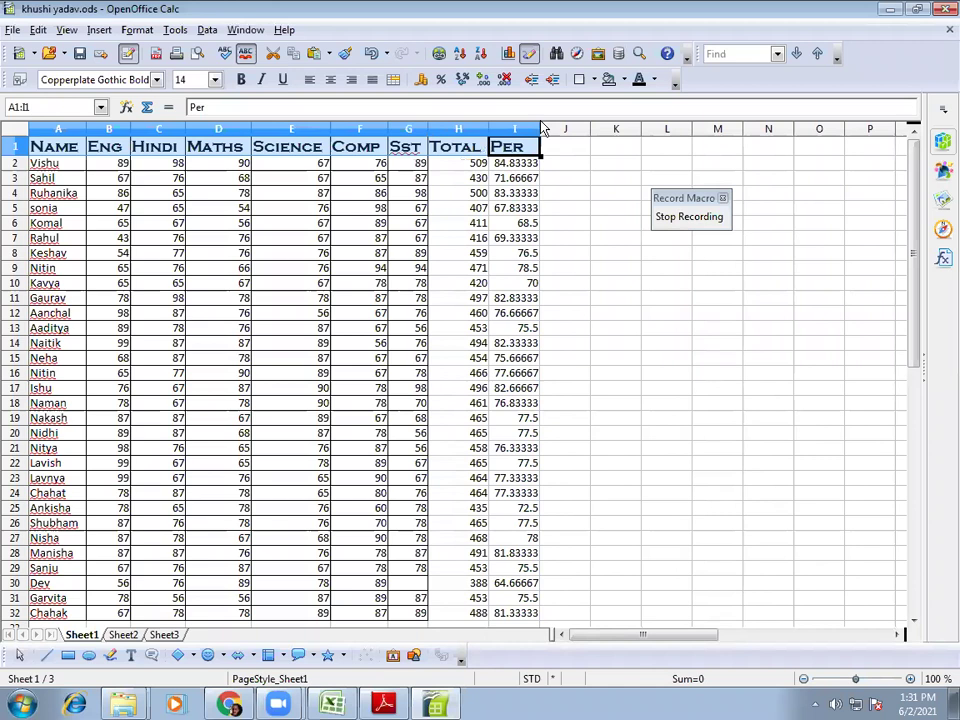
double_click(539, 126)
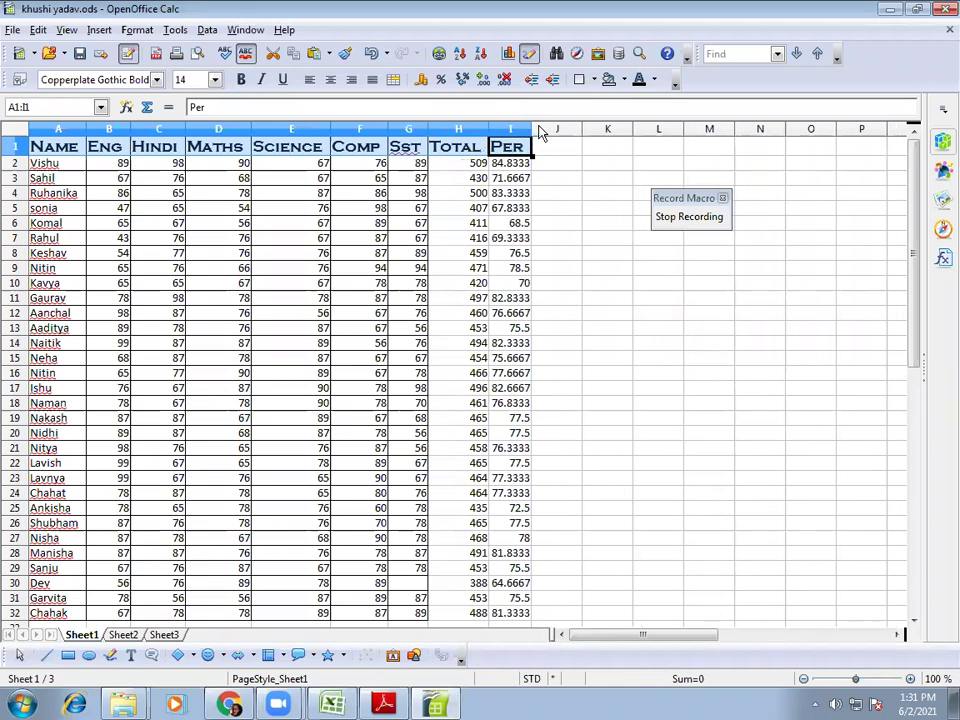
Give the header cells A1:I1 a red font colour and make their text bold and italic.
left_click(549, 199)
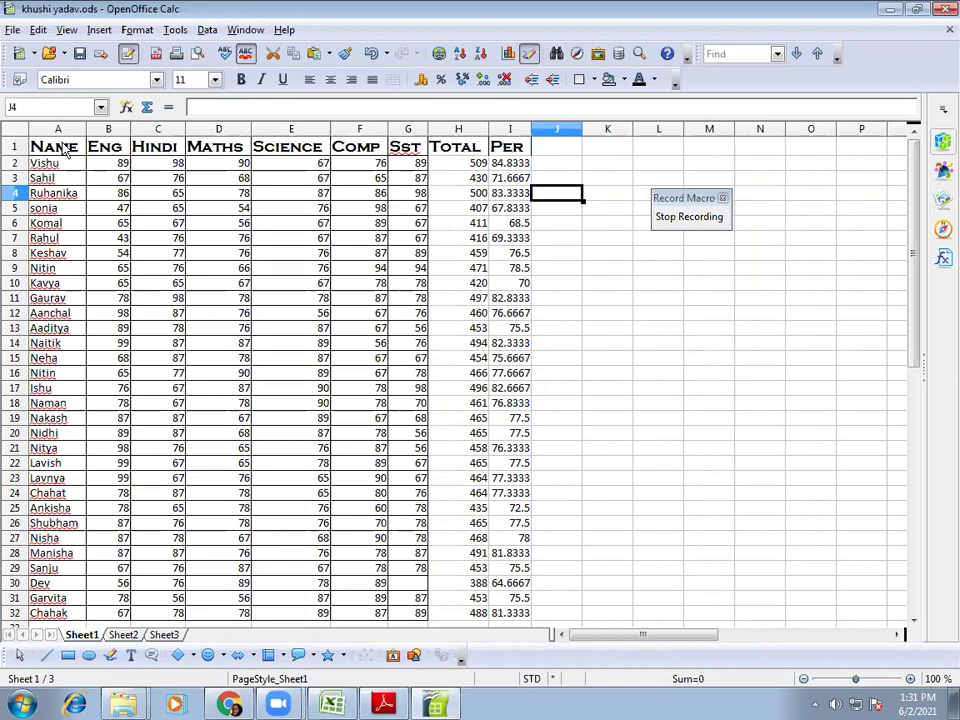
left_click_drag(36, 150, 512, 148)
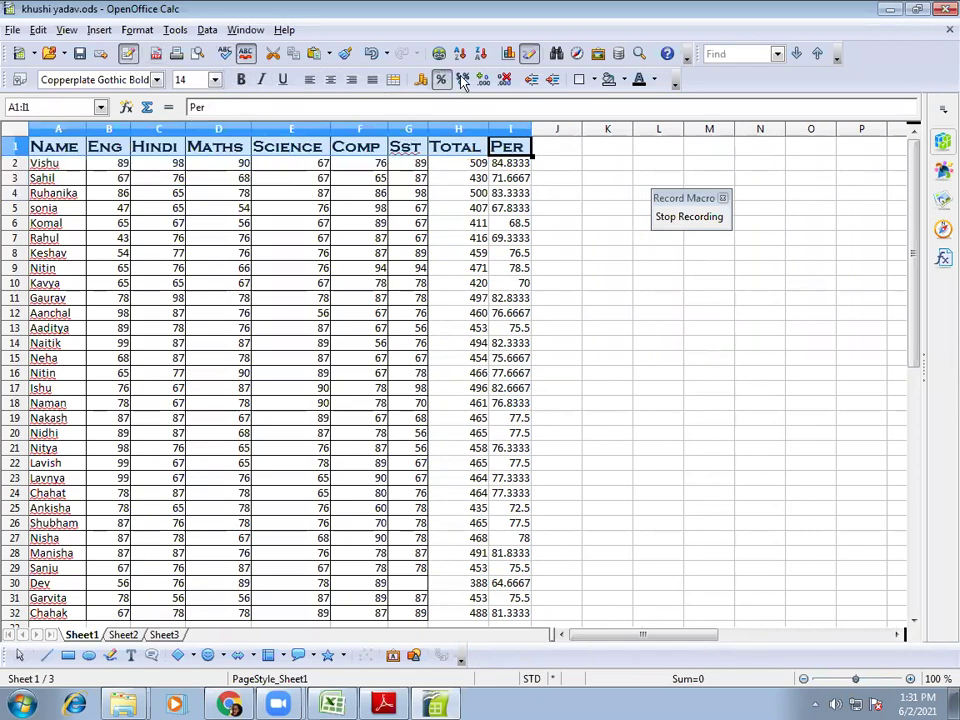
left_click(654, 80)
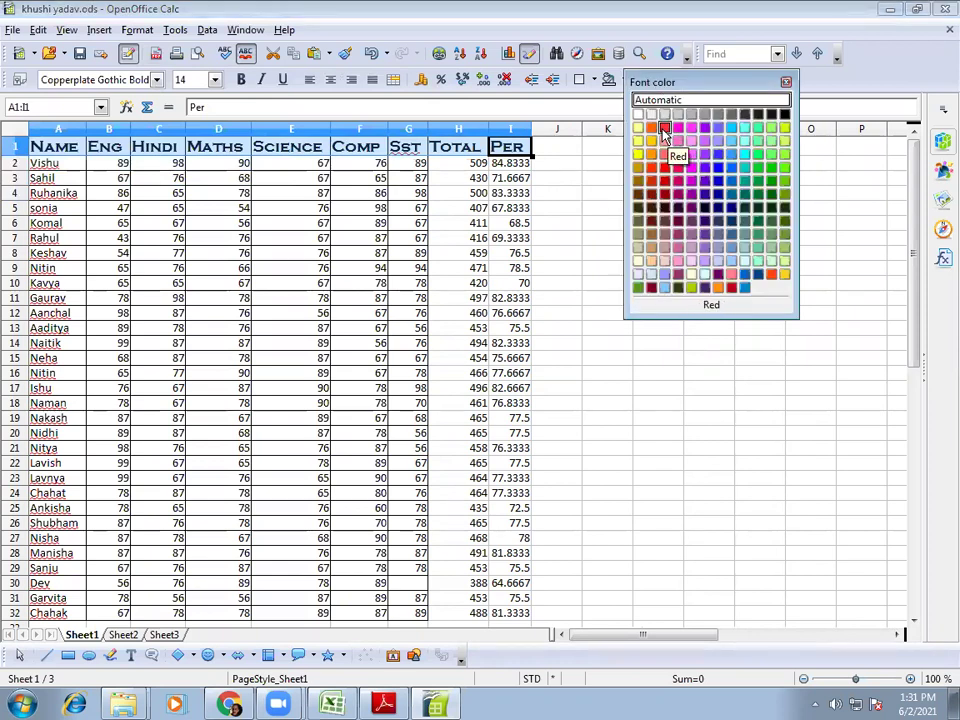
left_click(665, 140)
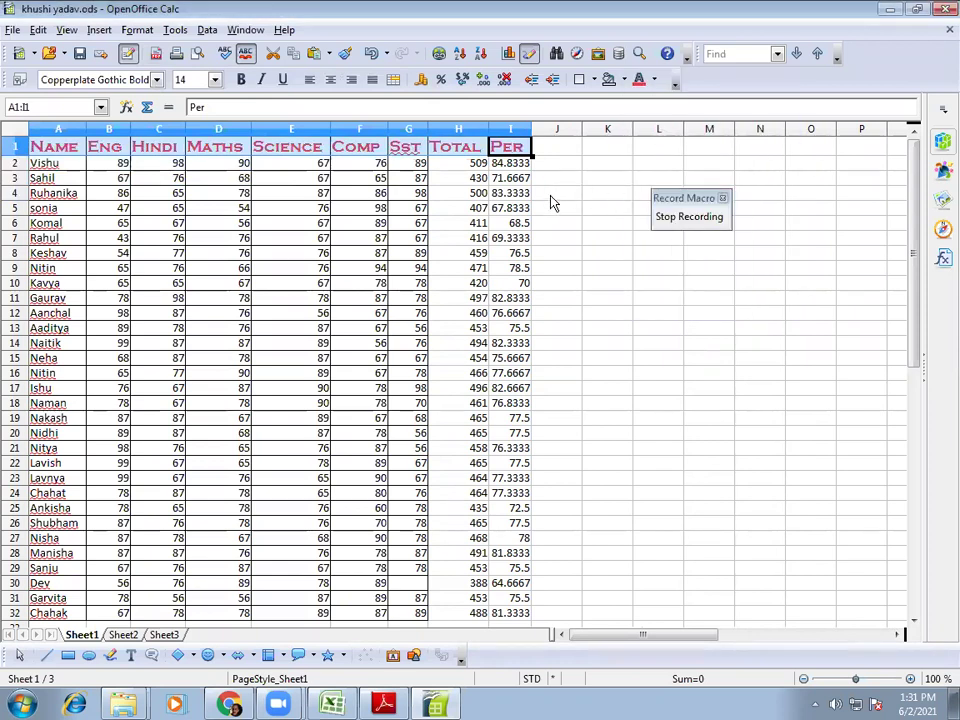
left_click(261, 82)
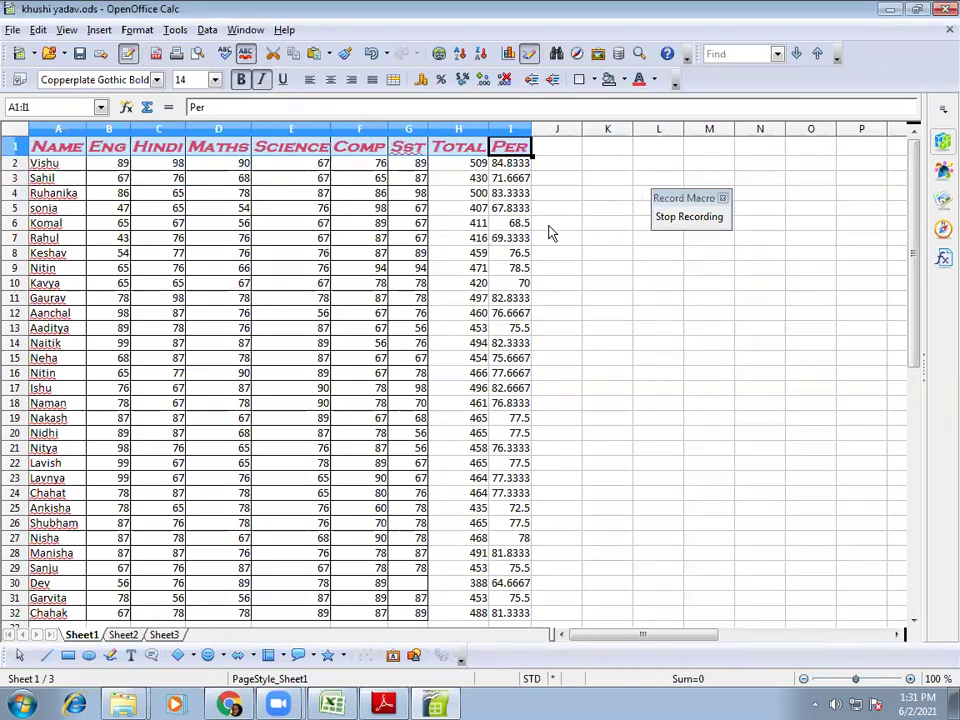
Stop recording and save the macro as Format in Module1 of the Standard library under My Macros.
left_click(690, 218)
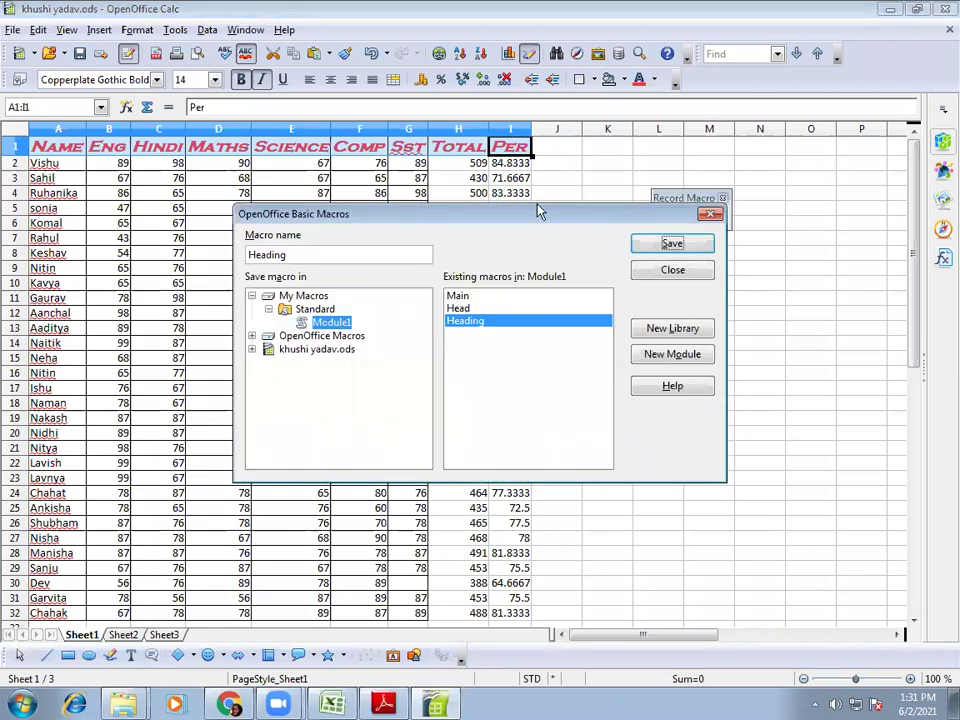
left_click_drag(540, 215, 552, 230)
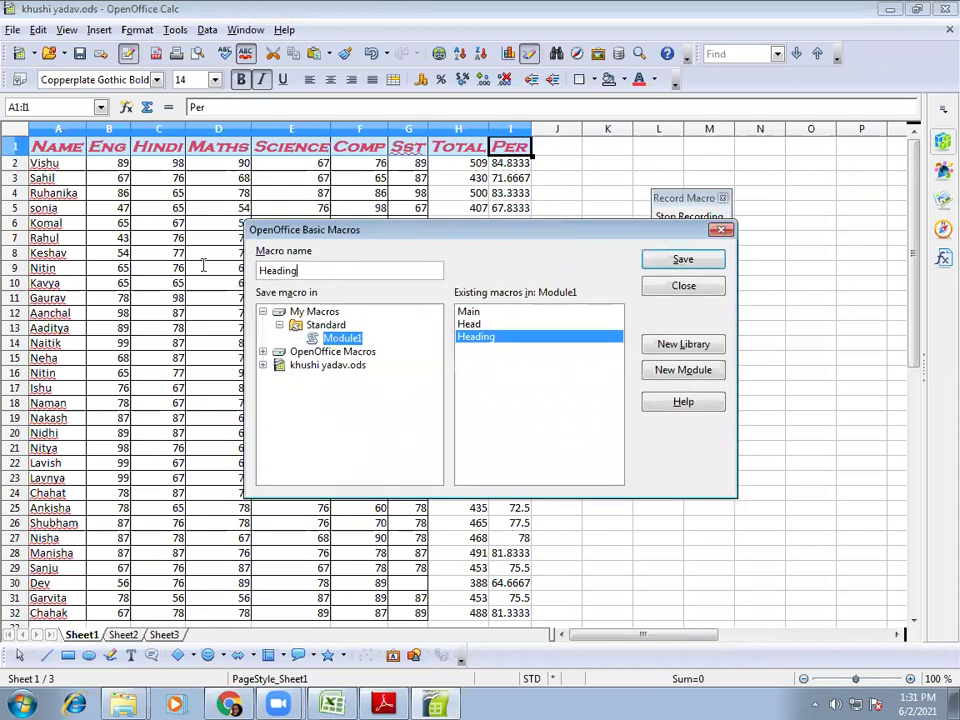
left_click_drag(321, 270, 200, 270)
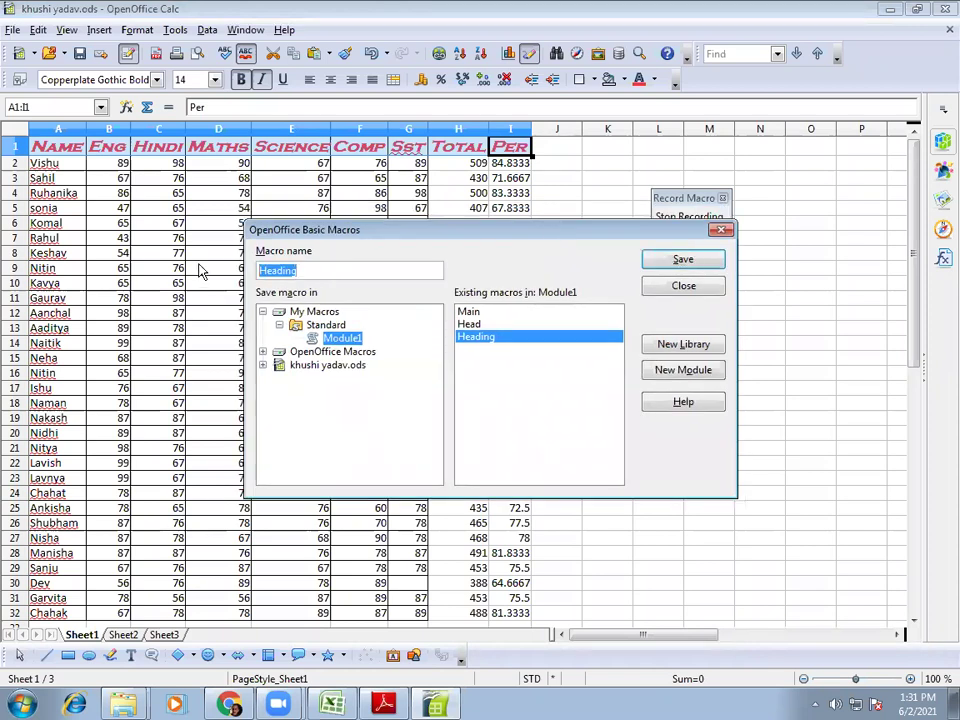
type("Format")
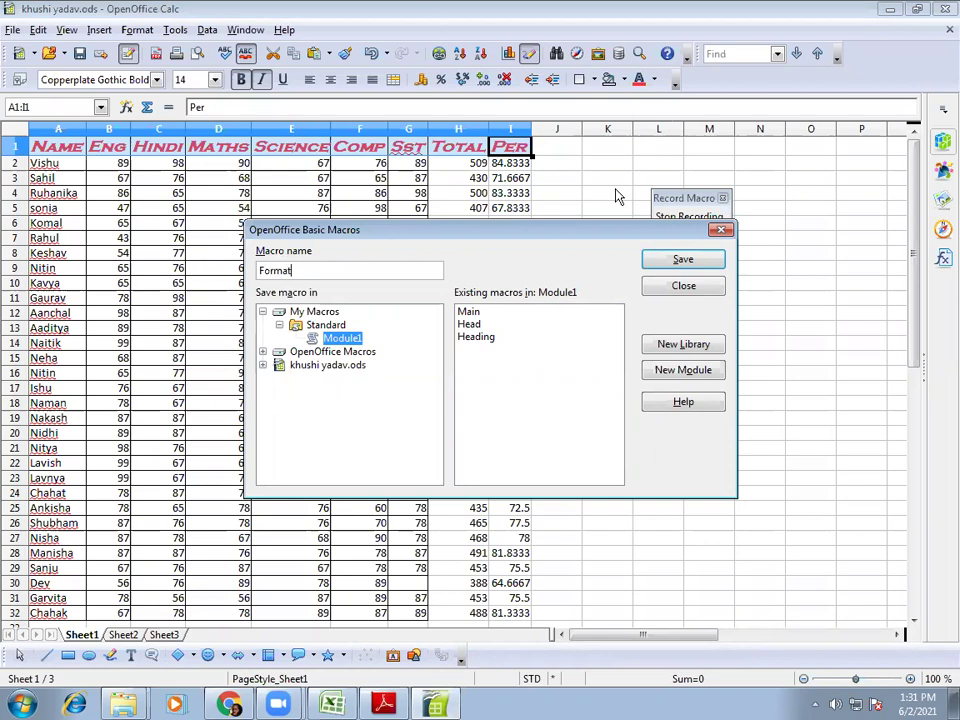
left_click(263, 313)
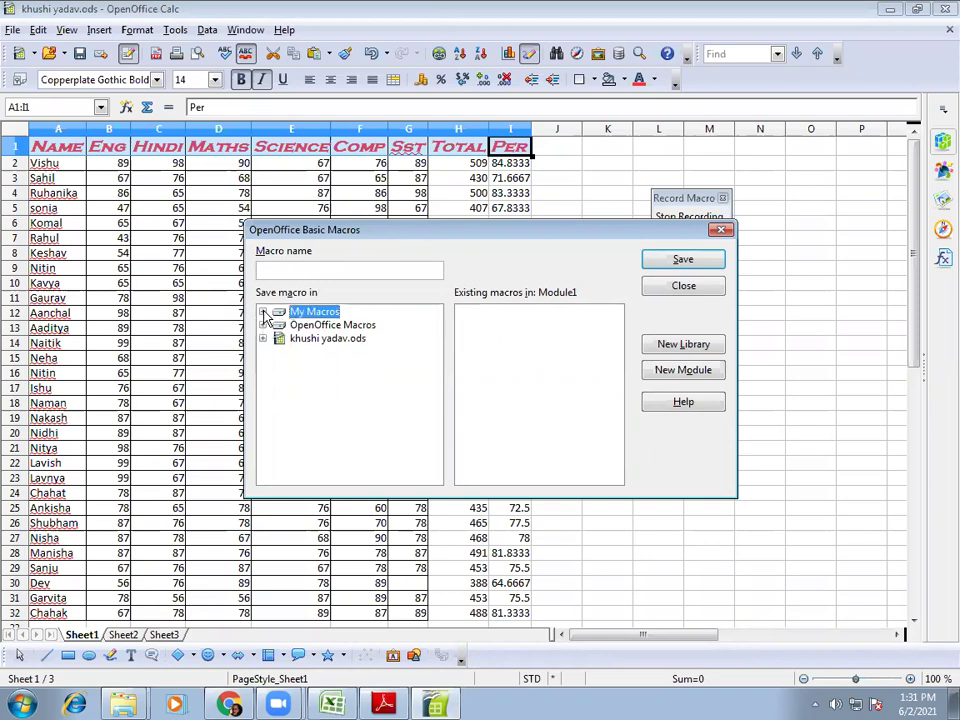
left_click(263, 313)
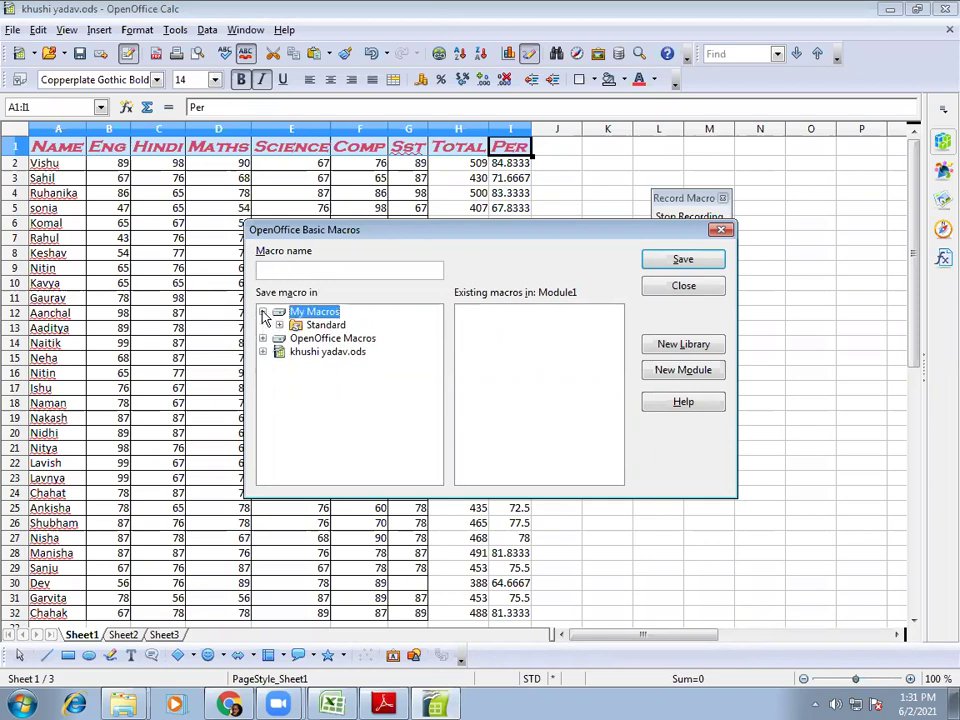
left_click(280, 326)
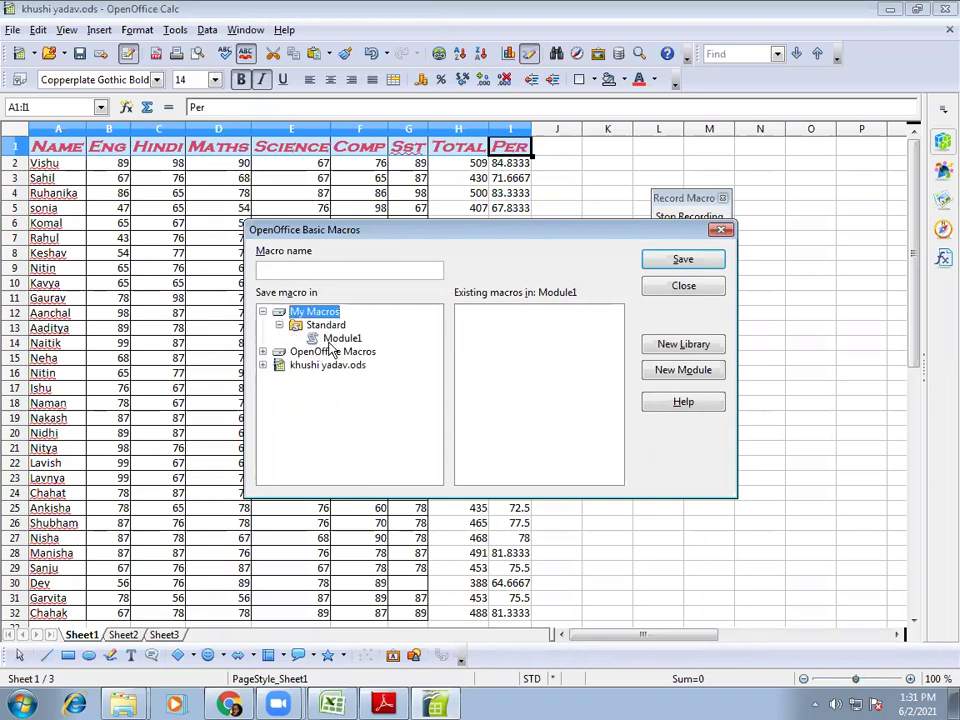
left_click(315, 341)
double_click(295, 270)
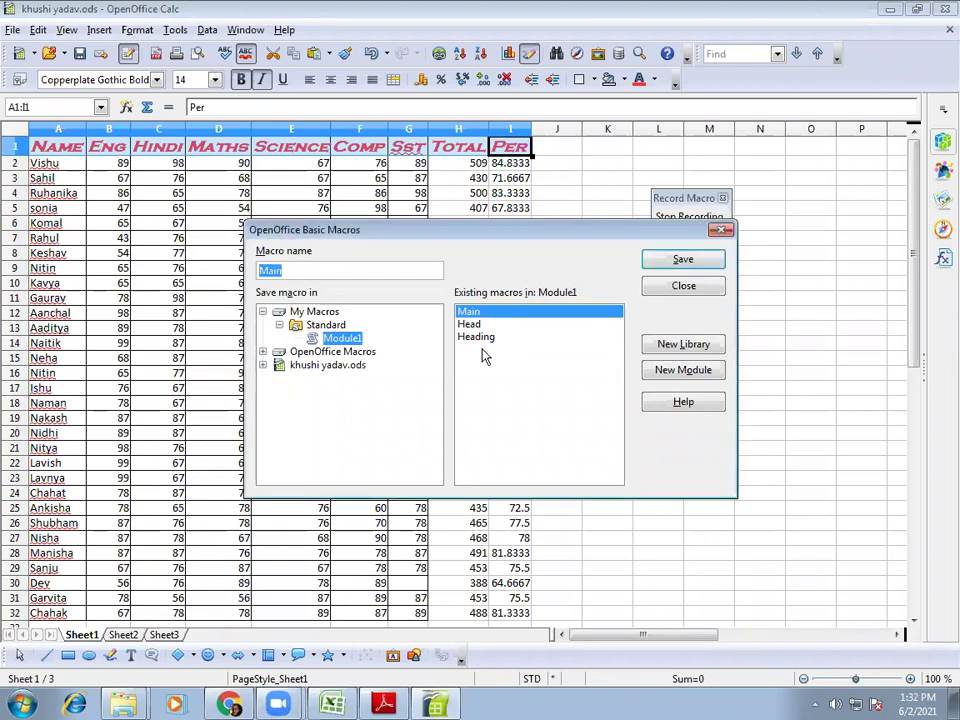
type("Format")
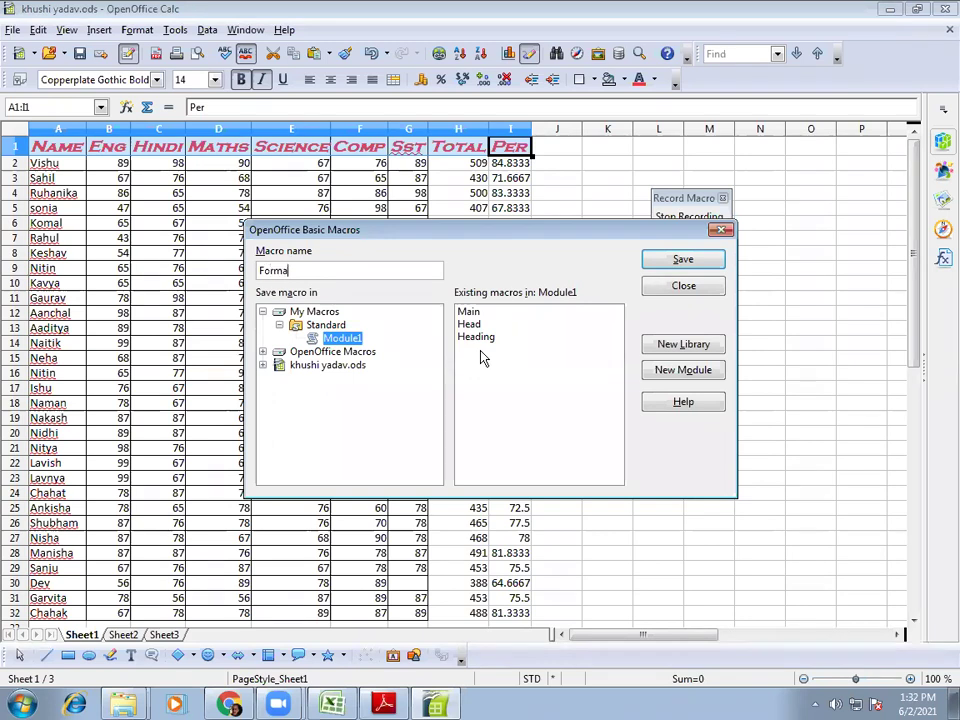
left_click(683, 261)
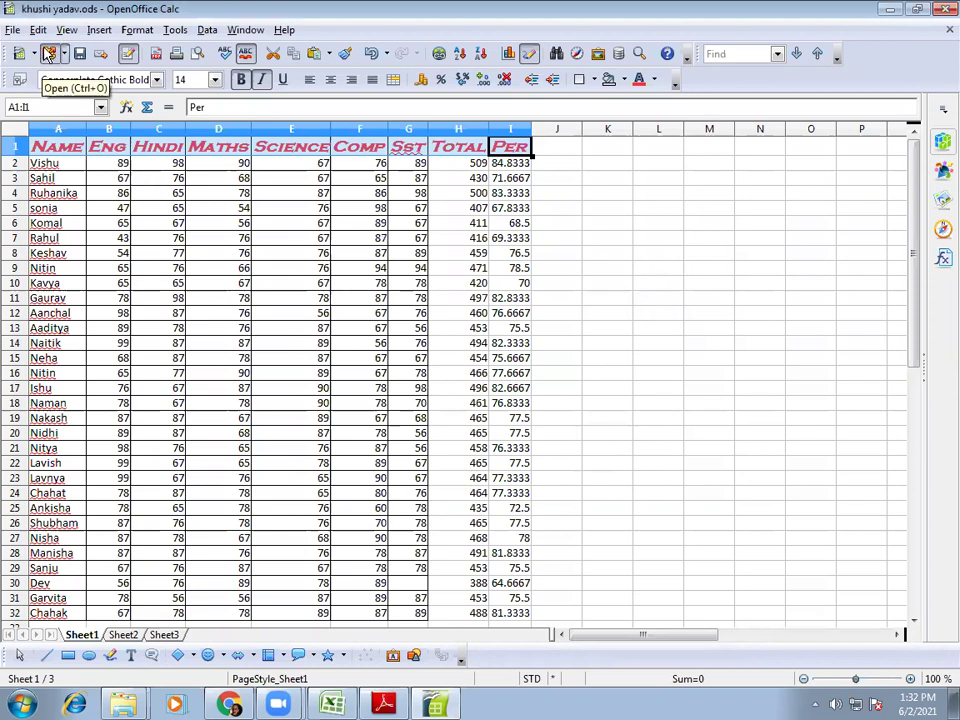
Open the recently used spreadsheet Stu1.ods.
left_click(12, 27)
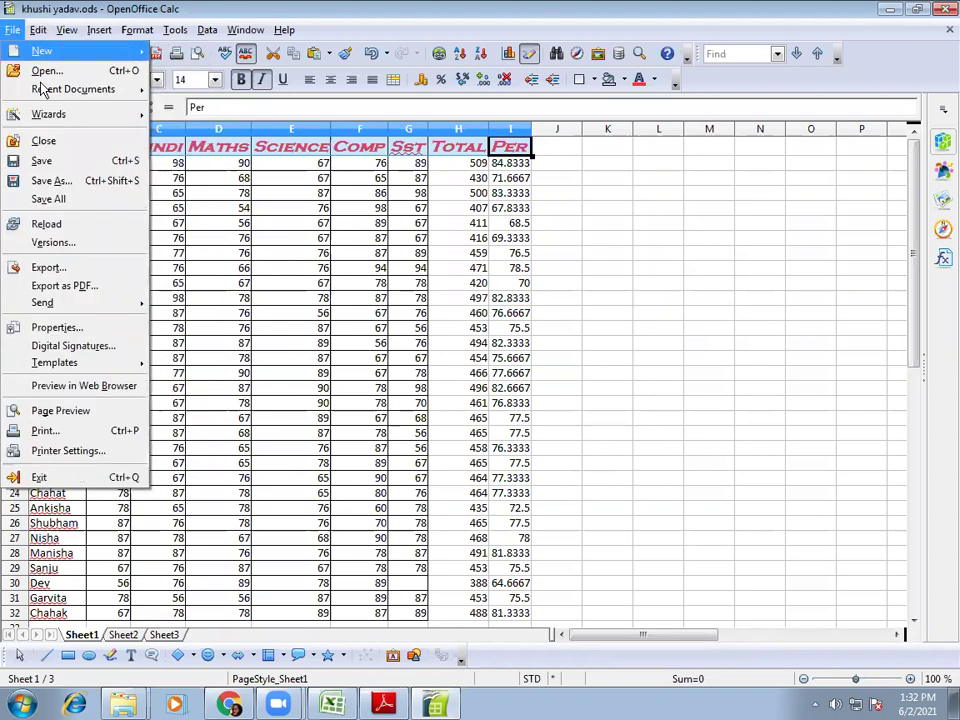
mouse_move(40, 89)
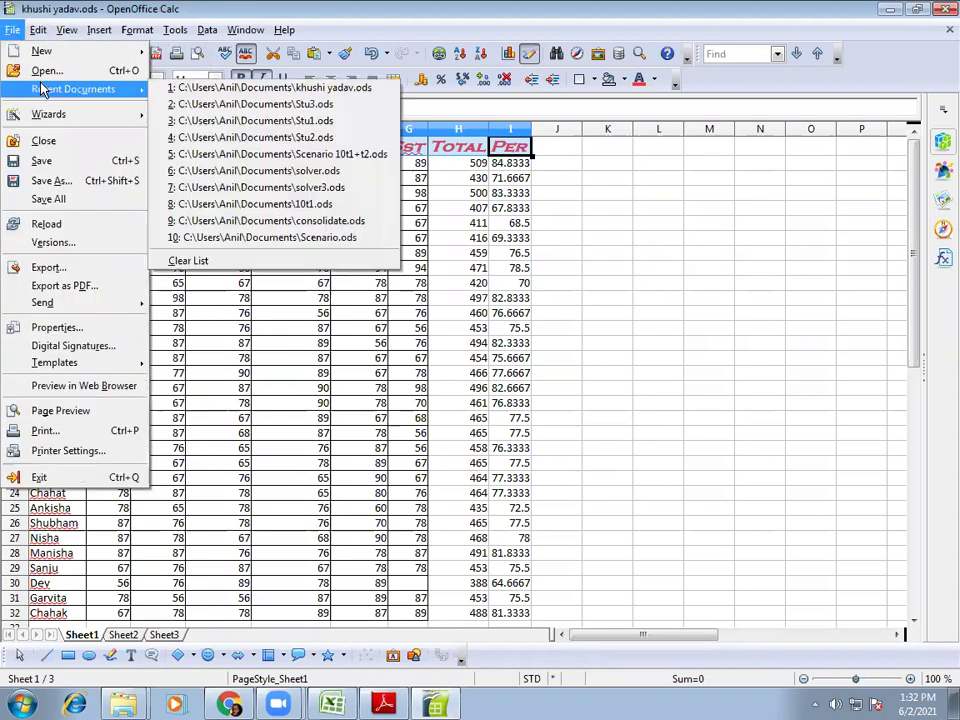
left_click(250, 122)
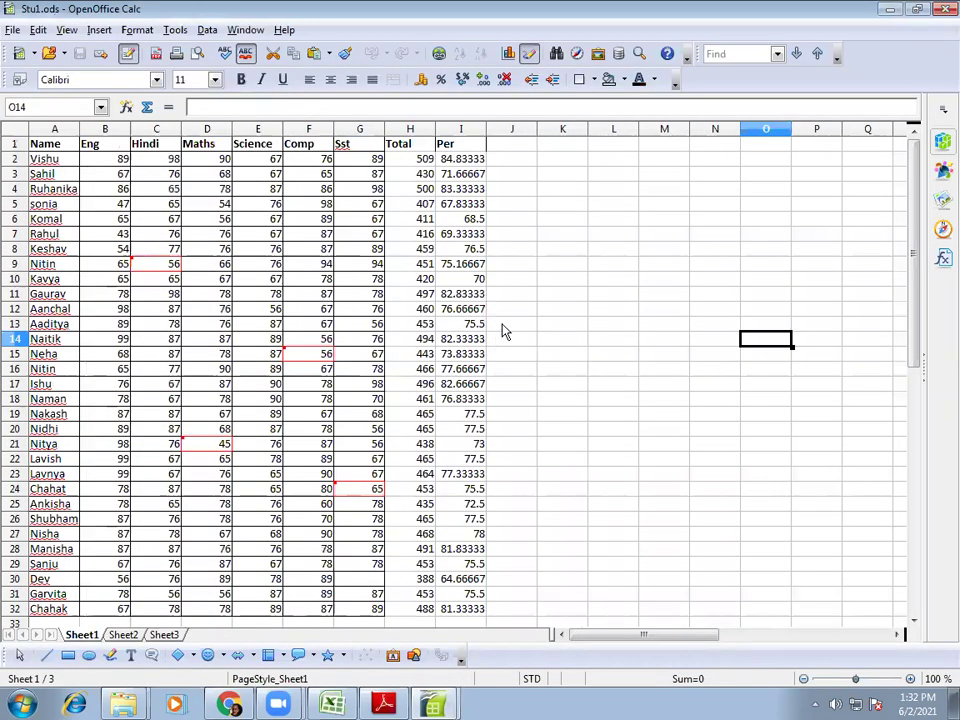
left_click(45, 150)
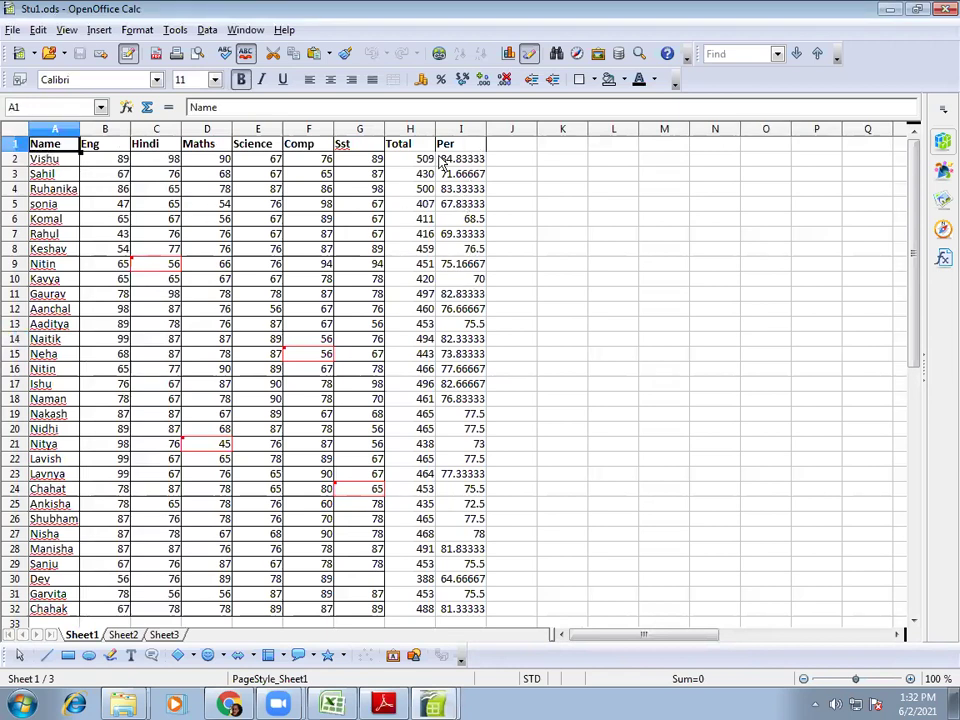
left_click(461, 130)
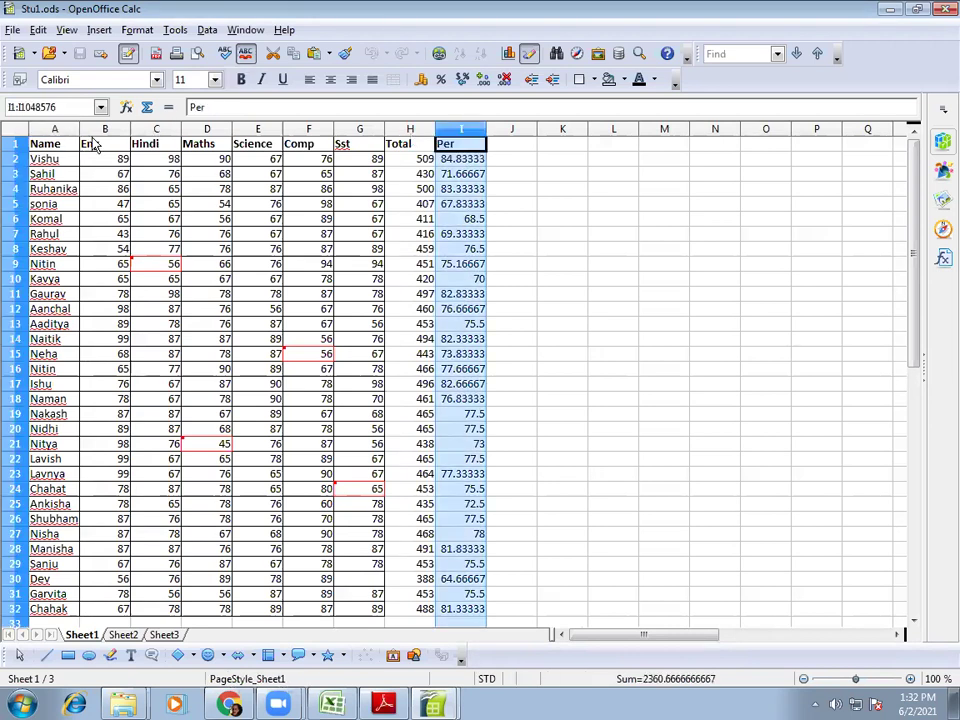
left_click(45, 148)
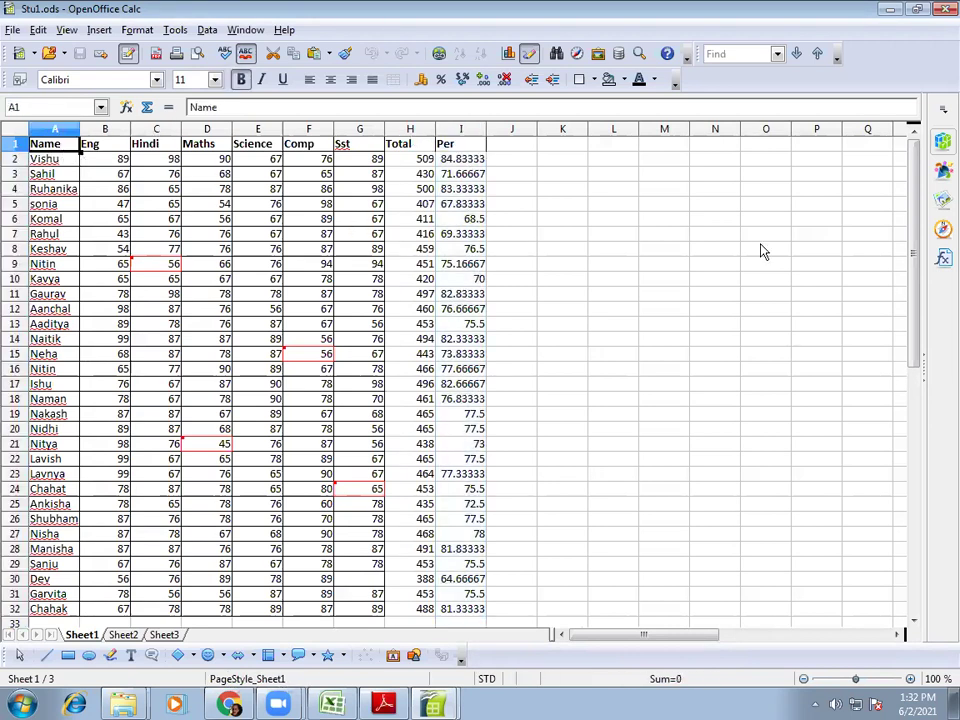
left_click(746, 265)
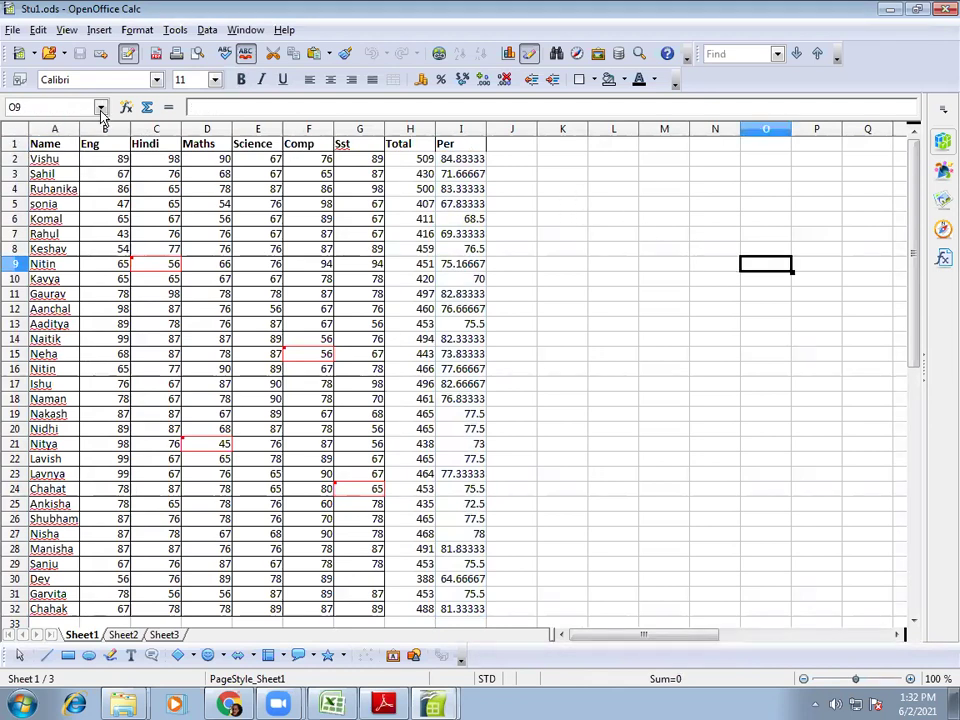
Run the Format macro from My Macros, Standard, Module1 on the header cells A1:I1.
left_click_drag(45, 144, 457, 135)
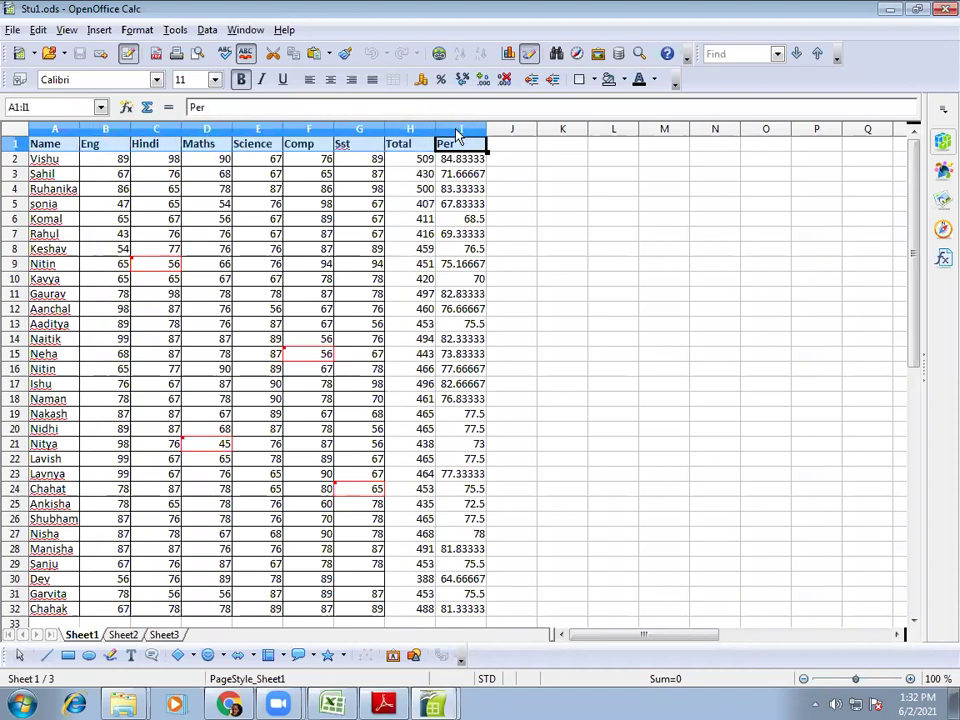
left_click(176, 30)
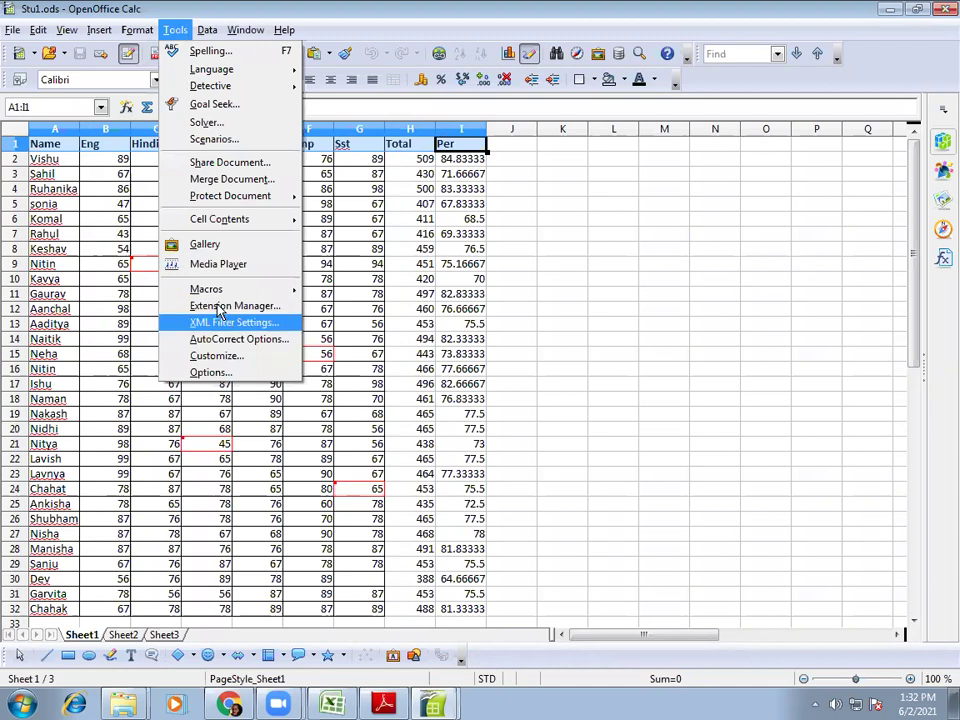
mouse_move(242, 287)
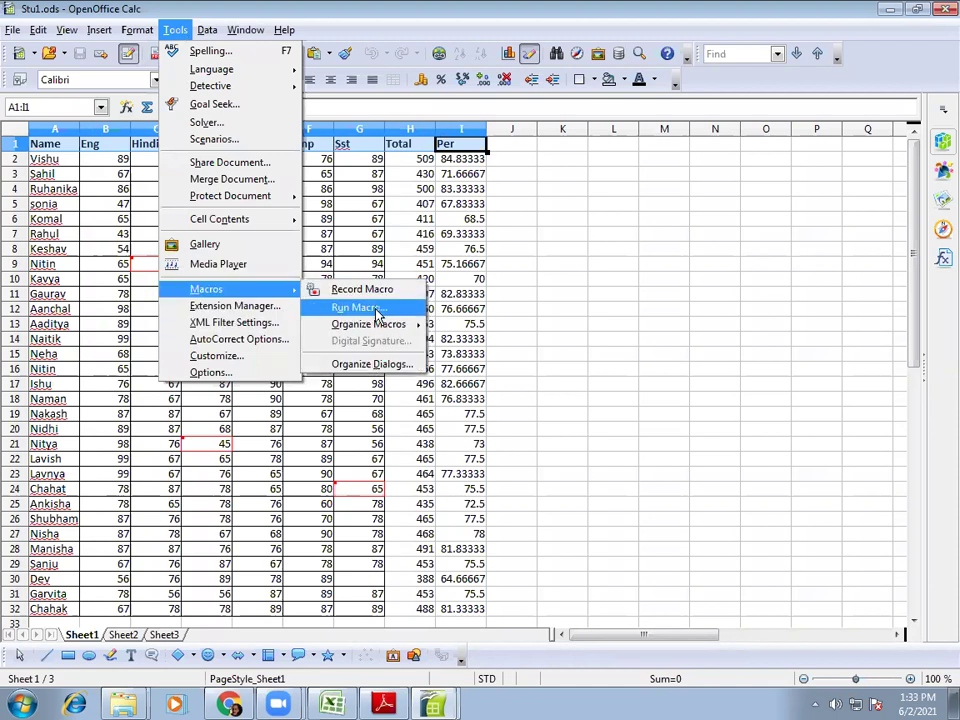
left_click(376, 314)
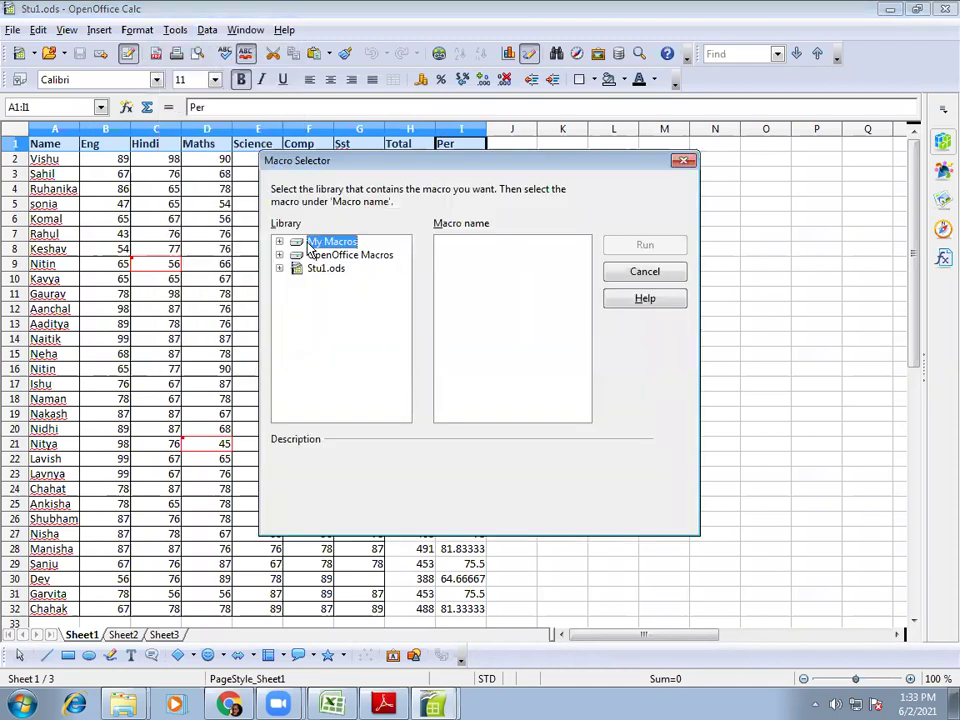
left_click_drag(335, 162, 435, 182)
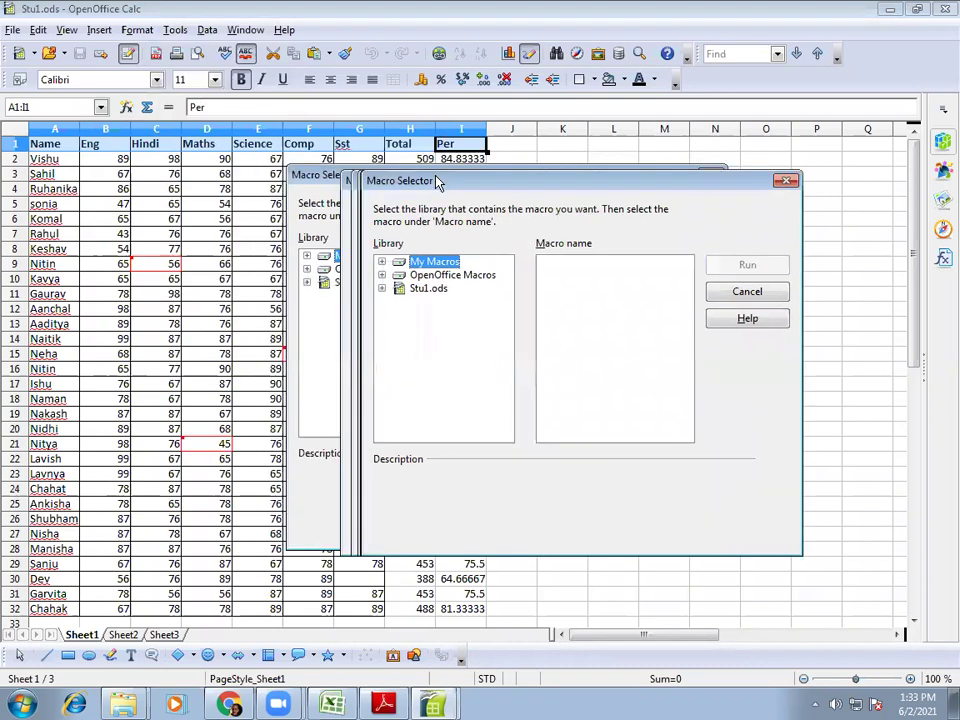
left_click(383, 262)
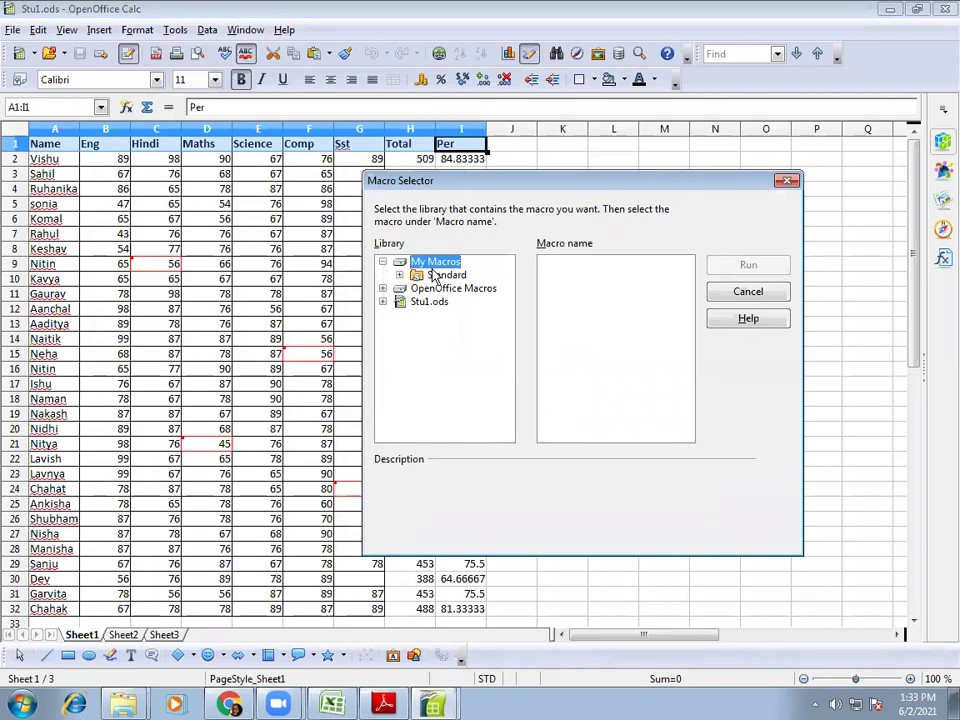
left_click(399, 275)
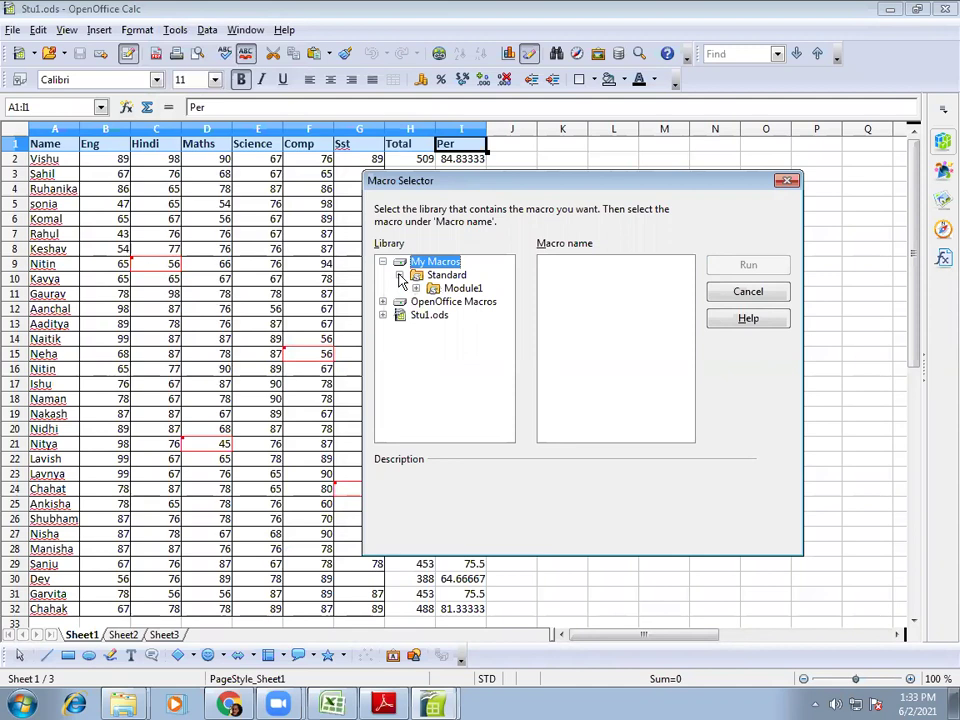
left_click(462, 288)
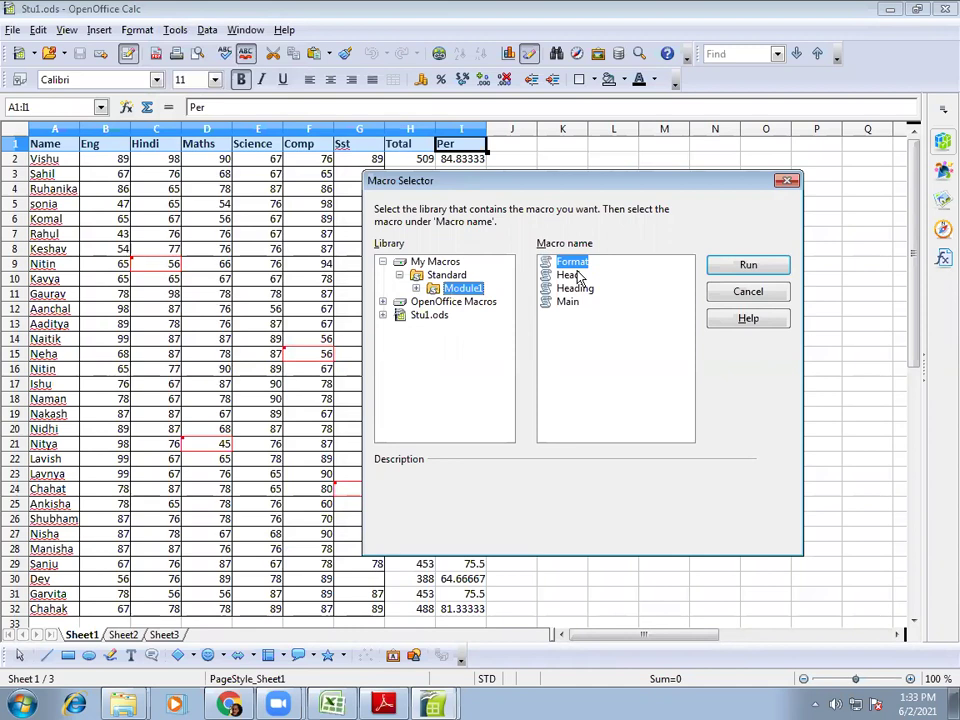
left_click(748, 266)
left_click(714, 312)
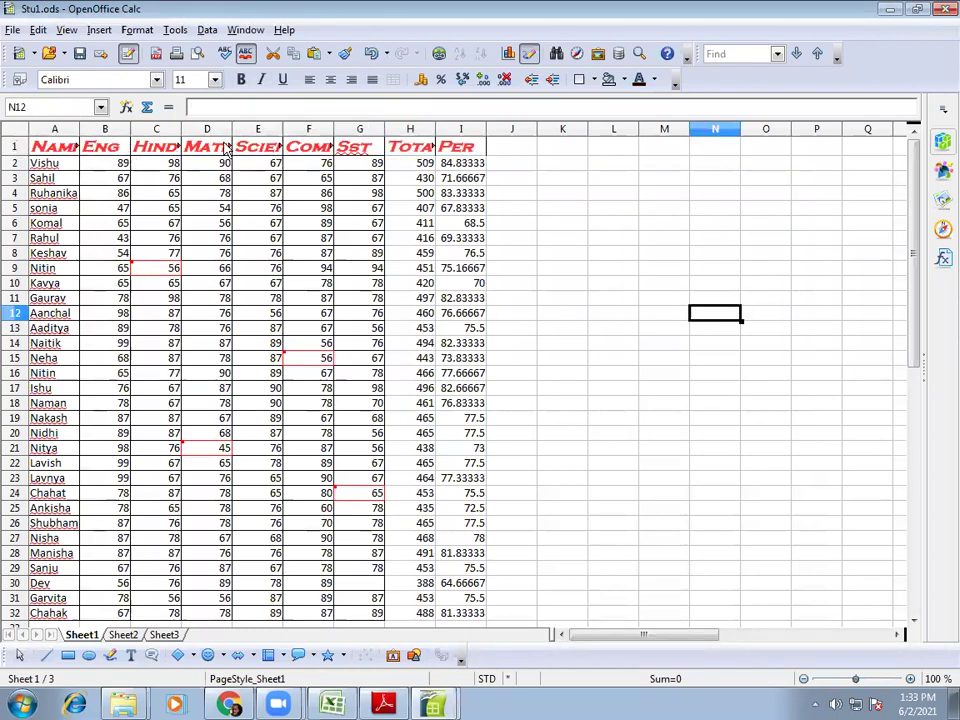
left_click(478, 152)
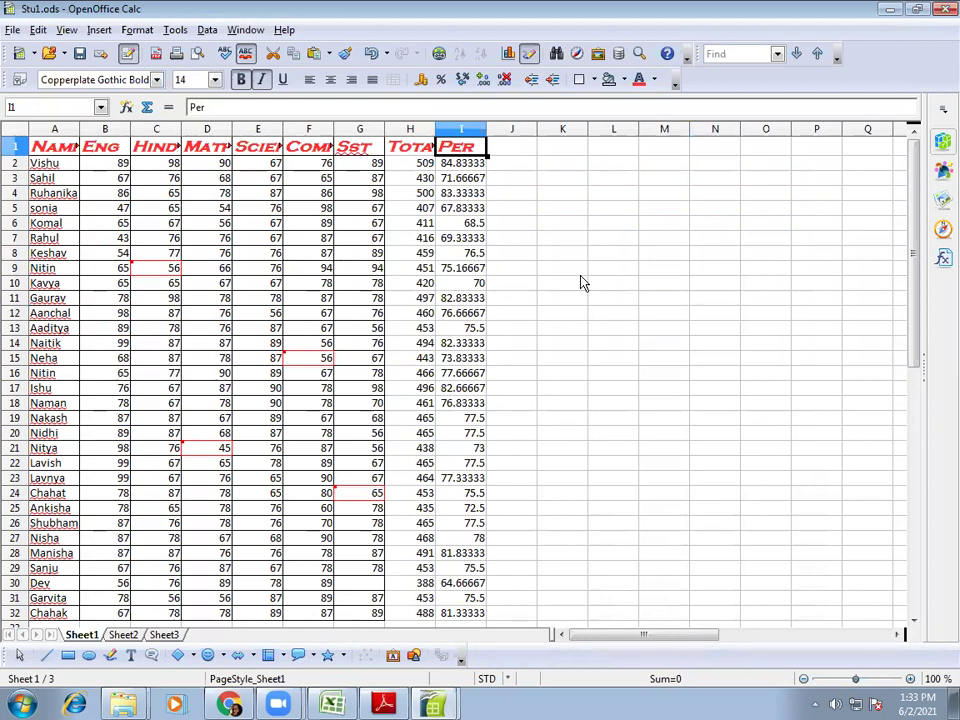
Close Stu1.ods and the original marks spreadsheet, discarding the changes in both.
left_click(14, 30)
left_click(43, 141)
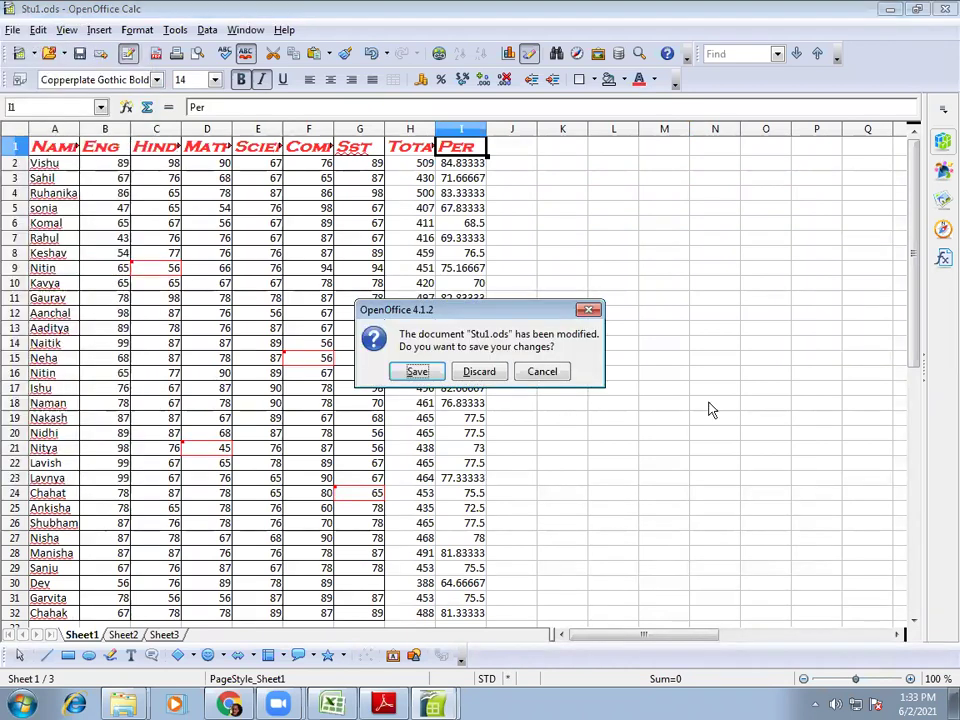
left_click(480, 373)
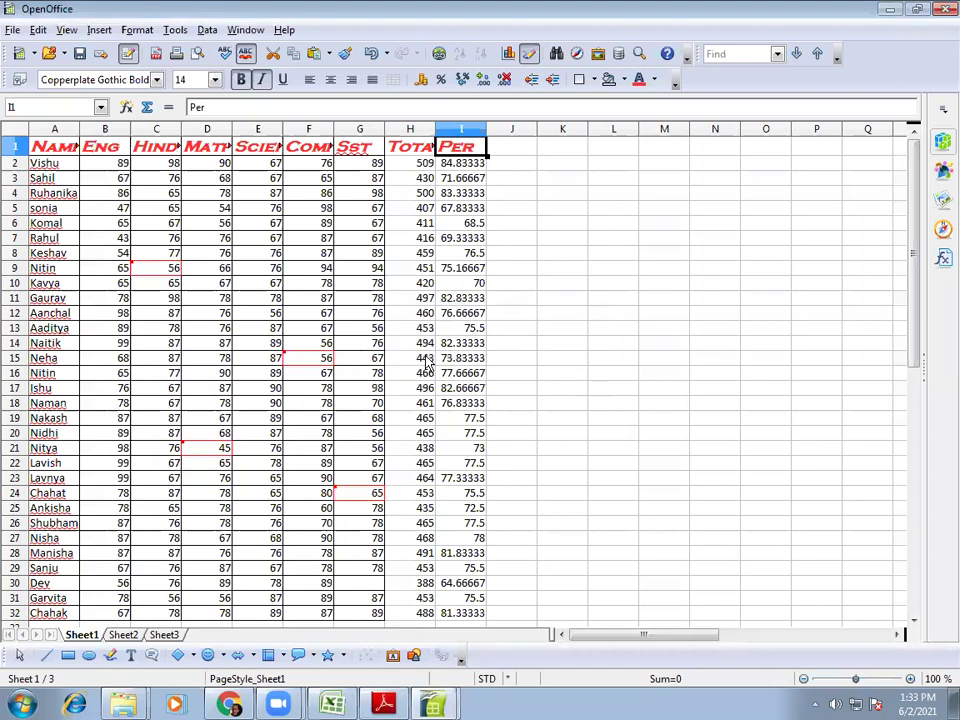
left_click(946, 33)
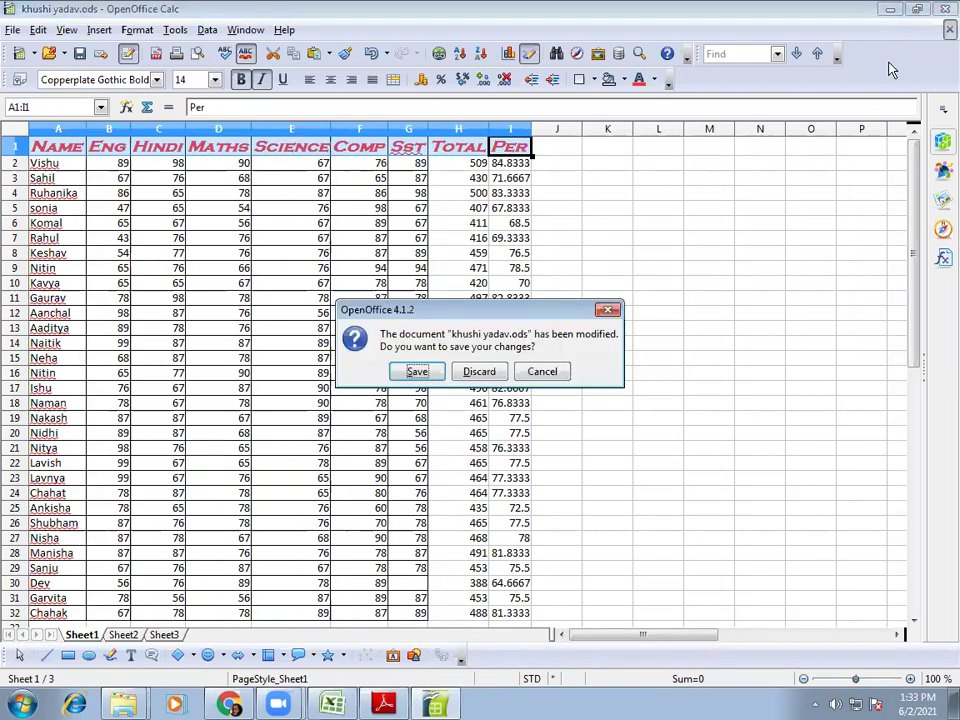
left_click(482, 374)
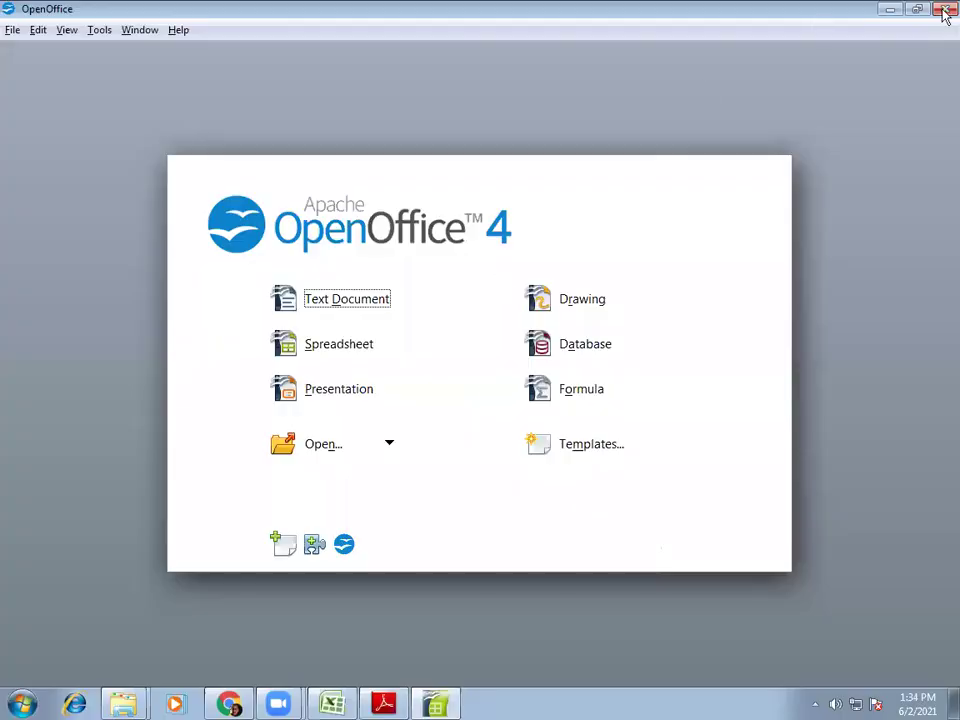
Switch to Calc.pdf in Adobe Reader and go through the macro recording instructions to the section Using Macro as a Function.
left_click(428, 698)
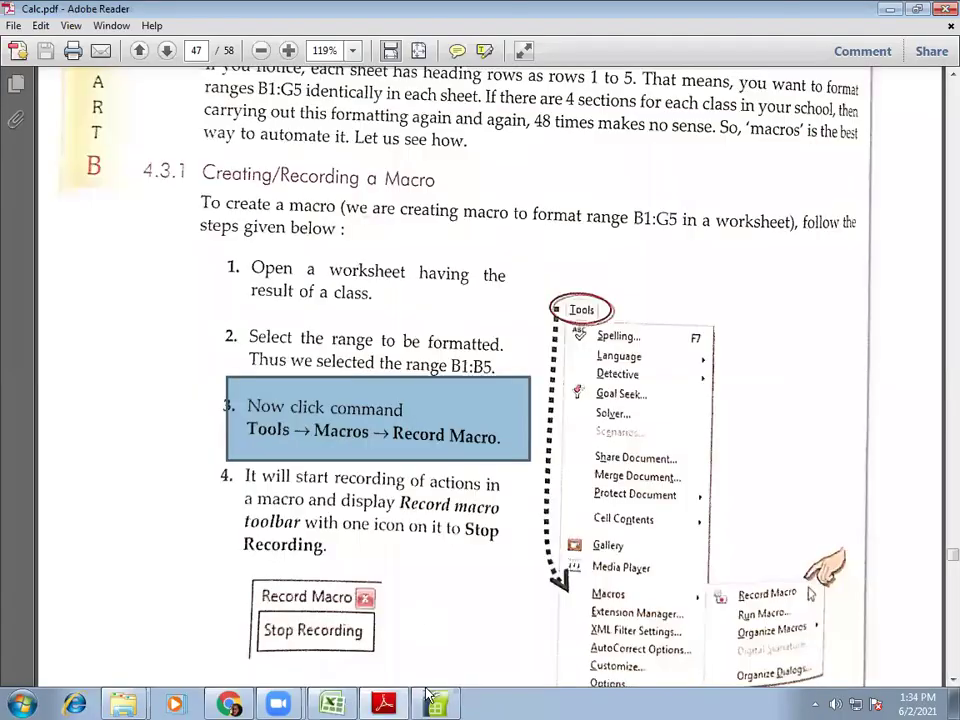
scroll(355, 418, "down", 10)
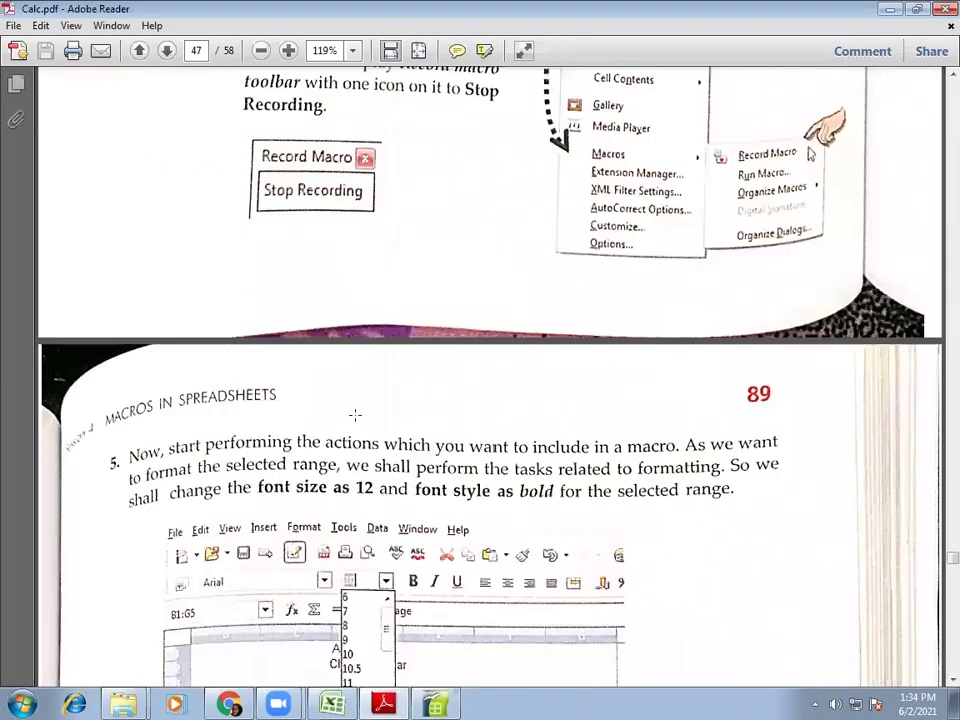
scroll(355, 414, "down", 20)
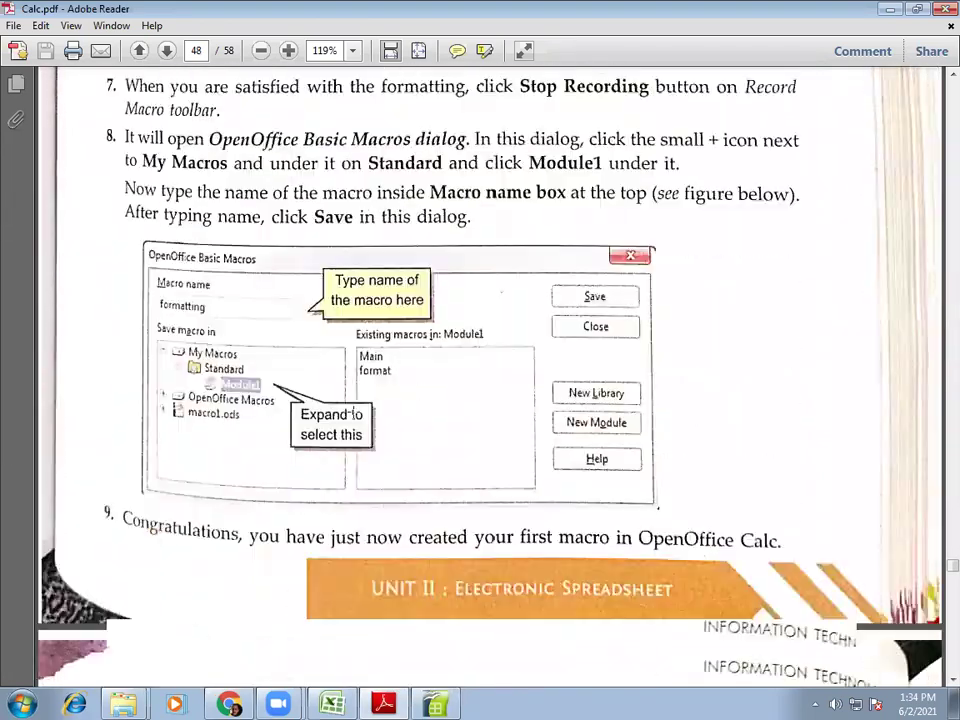
scroll(233, 287, "down", 20)
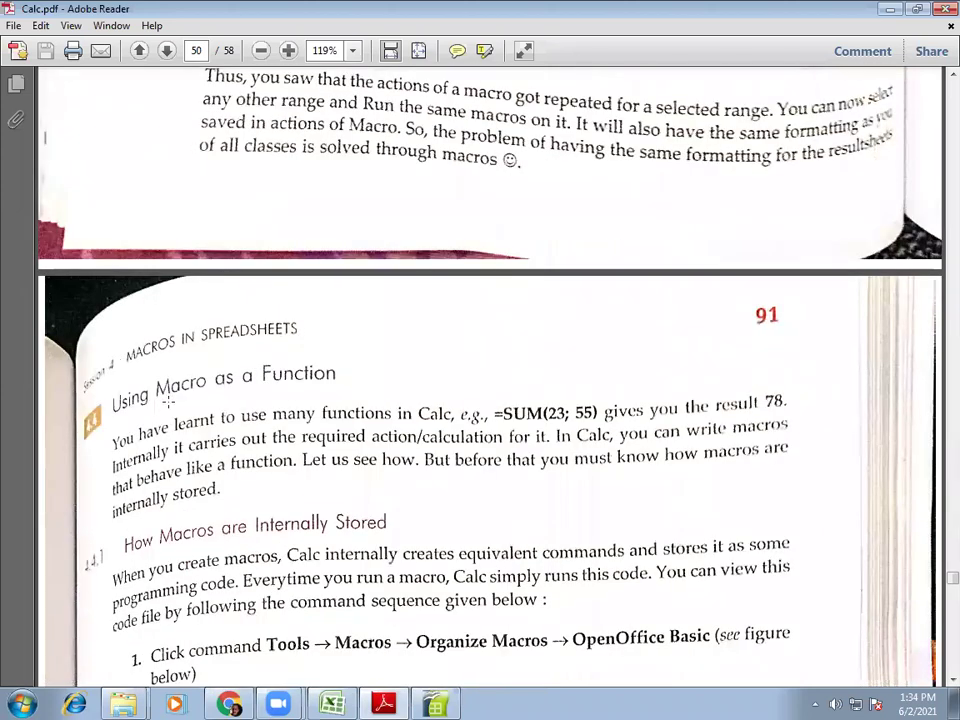
Read the textbook sections Using Macro as a Function and How Macros are Internally Stored in Calc.pdf.
scroll(168, 401, "down", 5)
scroll(318, 356, "down", 2)
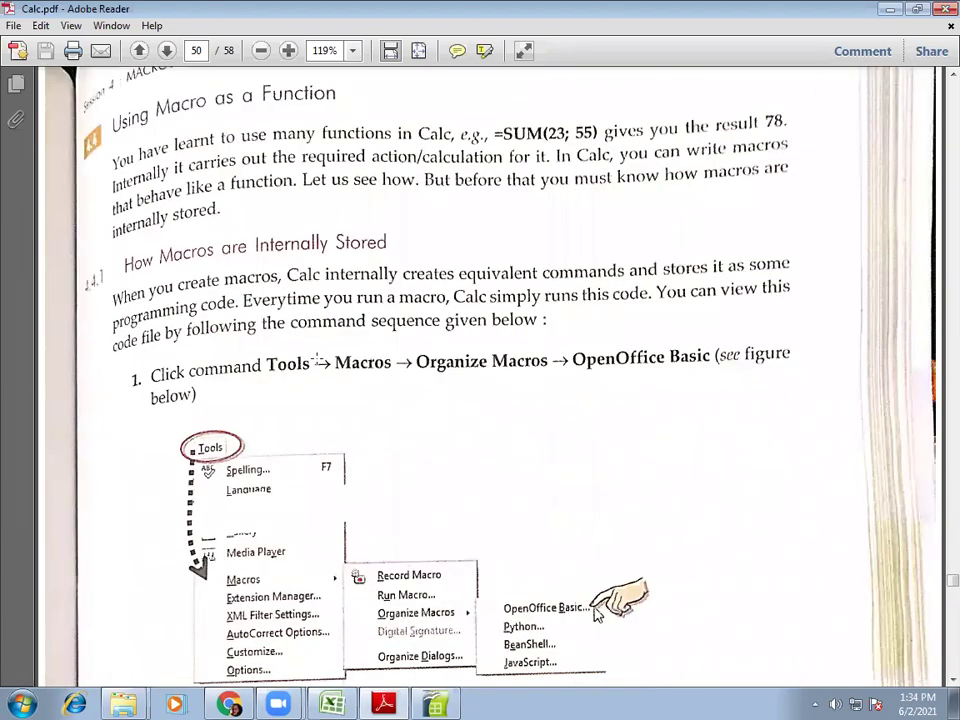
scroll(315, 356, "up", 3)
scroll(316, 350, "down", 3)
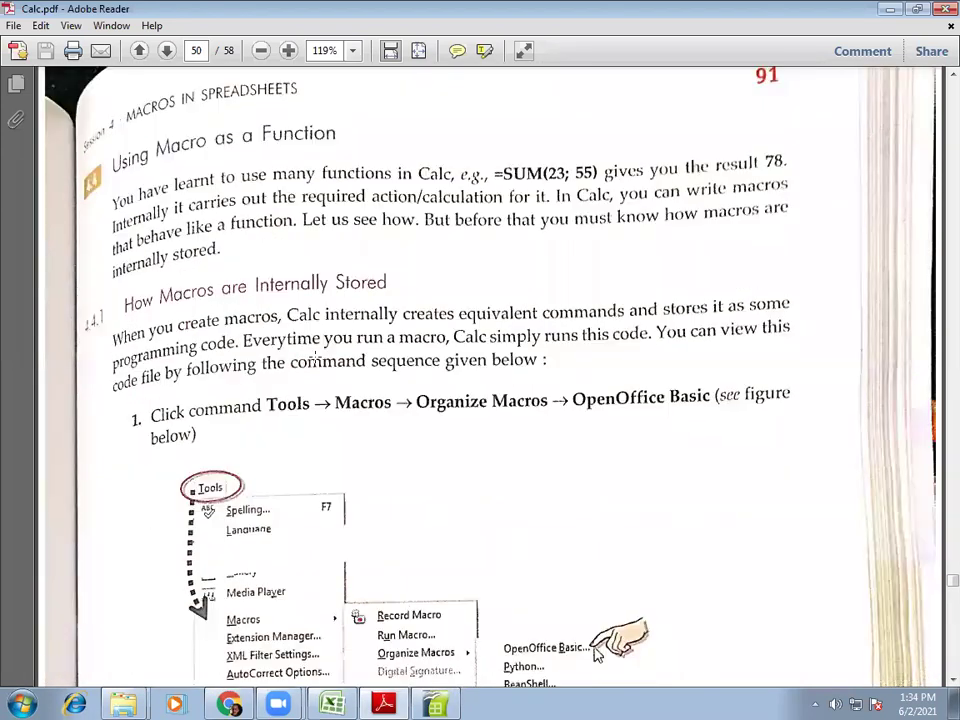
scroll(315, 348, "up", 1)
Switch to OpenOffice and open the student marks spreadsheet from the recently used documents.
left_click(435, 705)
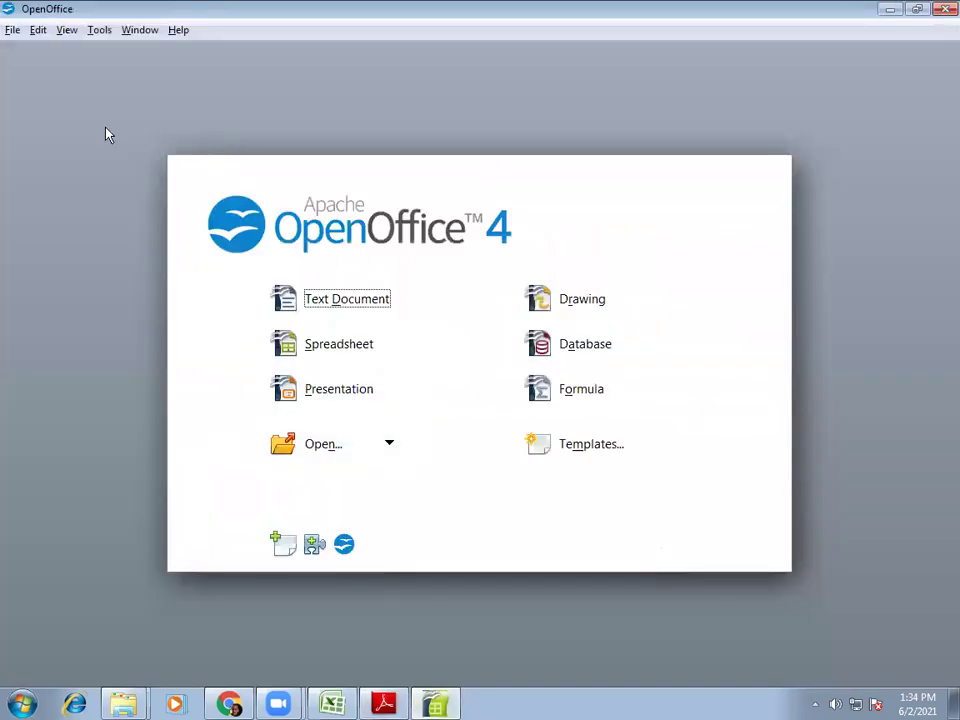
left_click(12, 30)
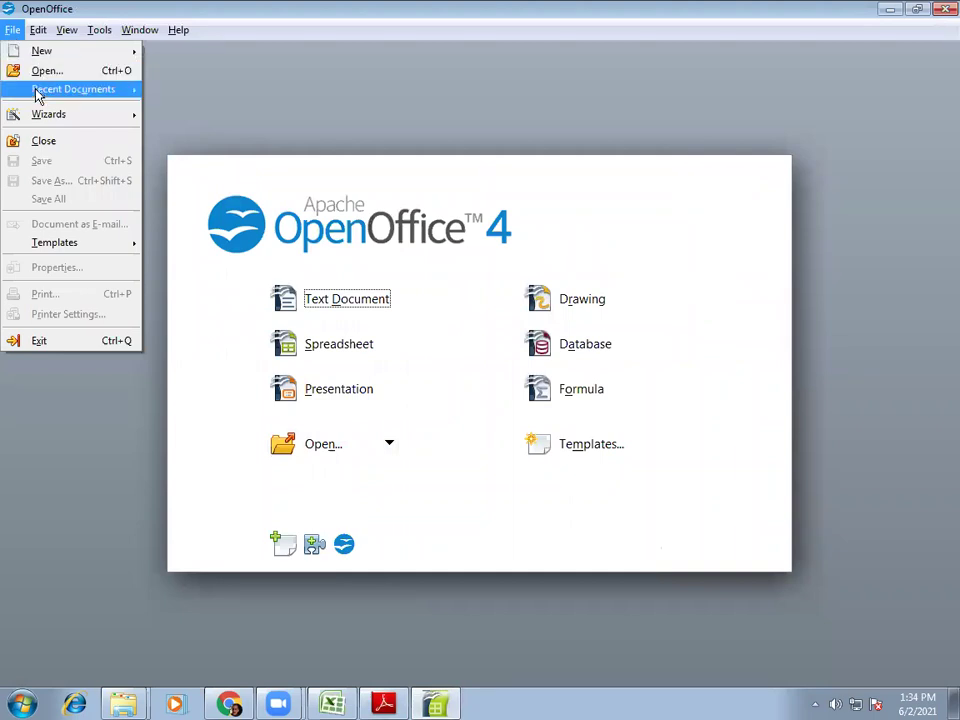
mouse_move(44, 115)
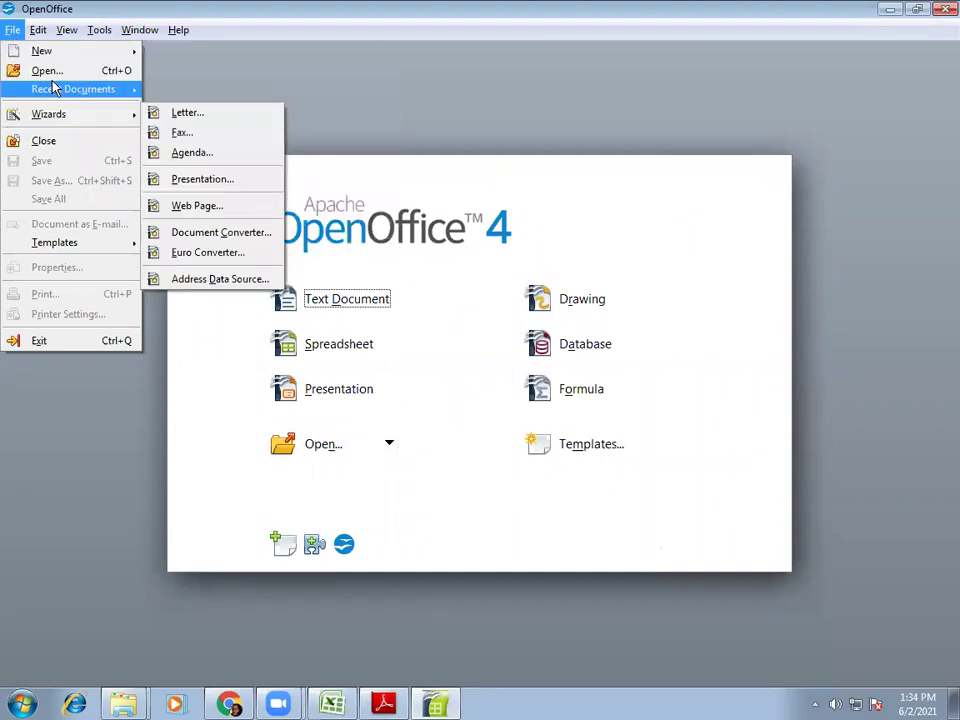
mouse_move(73, 94)
left_click(276, 89)
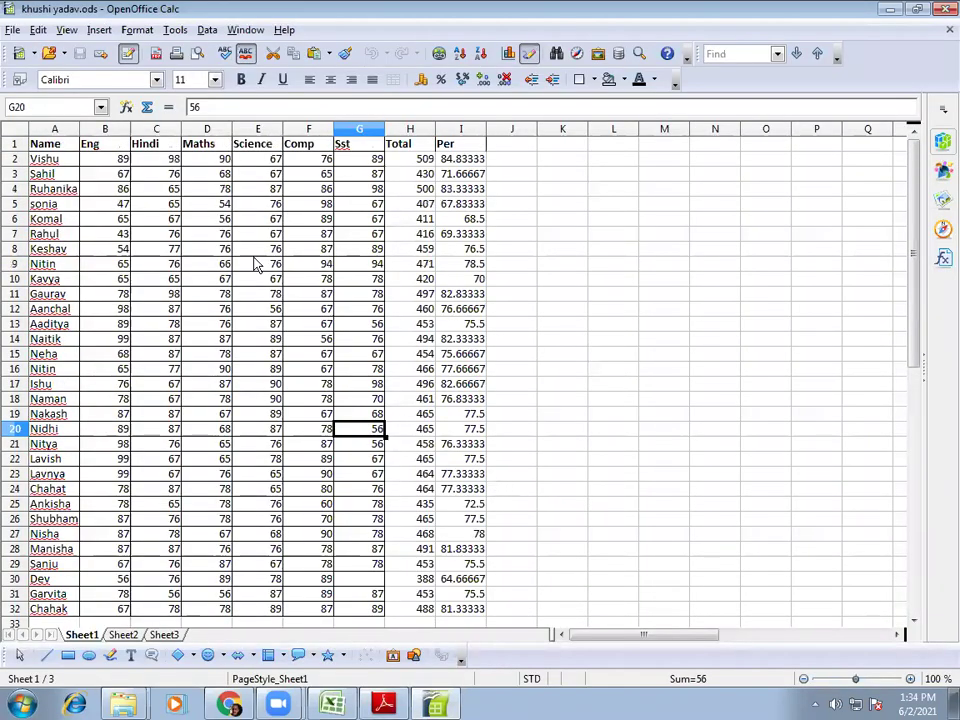
Go through the Eng marks in column B of Sheet1 and select cell B34 below them.
left_click(106, 145)
left_click(109, 162)
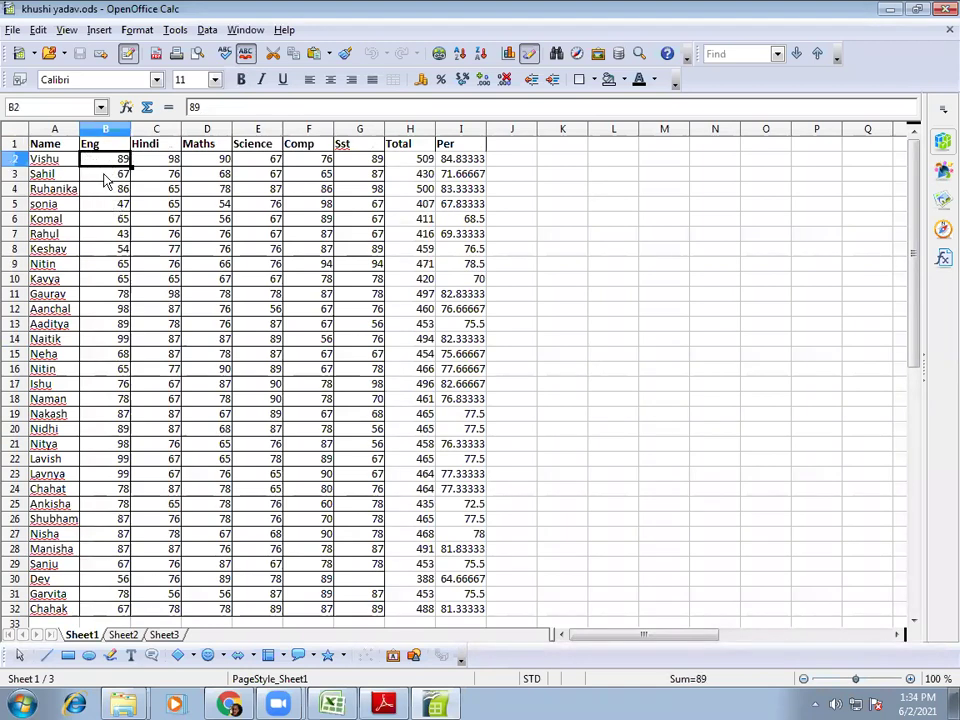
key("Down")
key("Down")
key("Down")
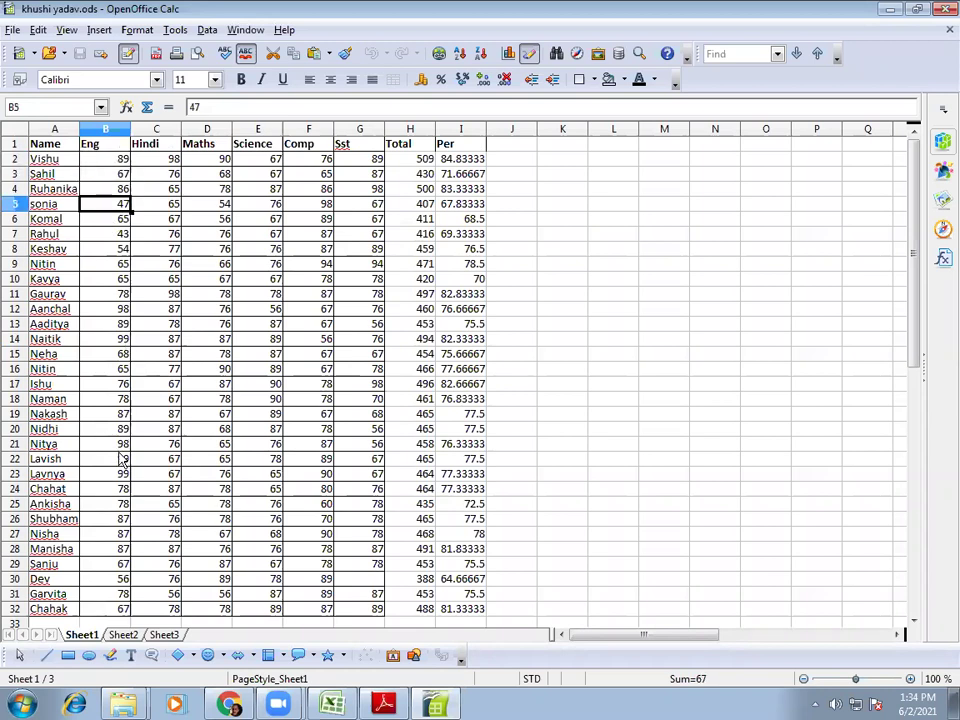
scroll(120, 458, "down", 4)
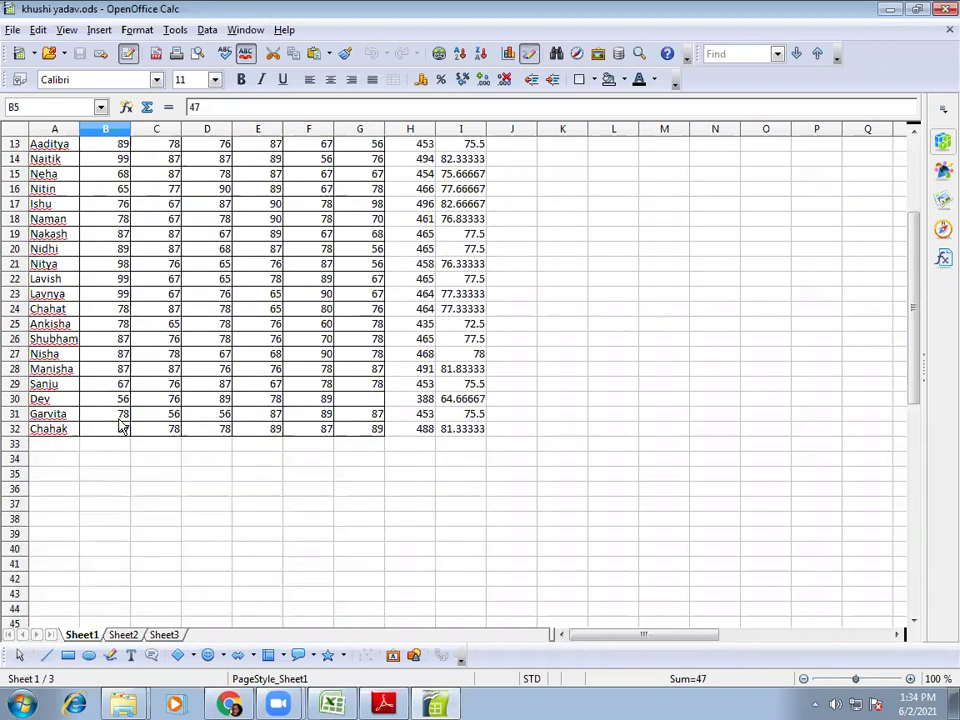
key("ctrl+Down")
key("Down")
key("Down")
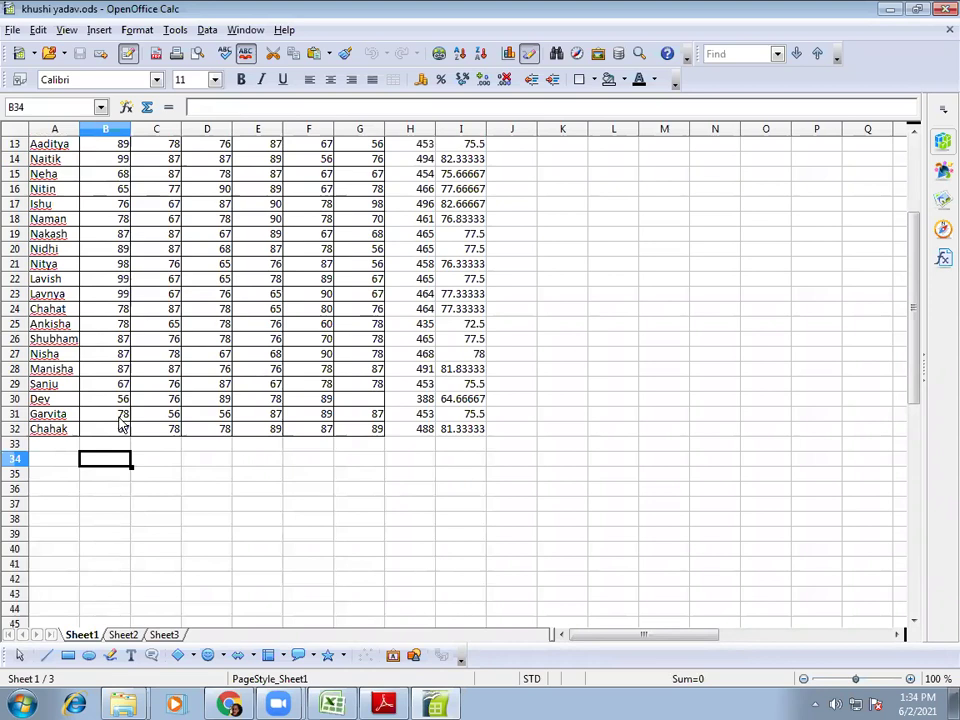
scroll(118, 335, "up", 4)
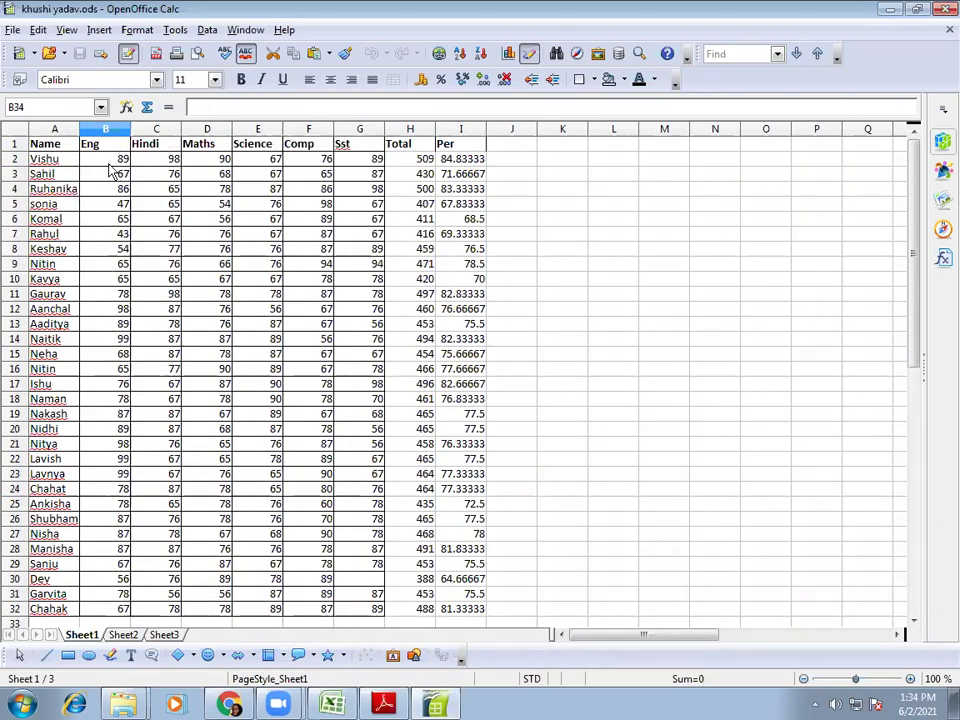
scroll(165, 465, "down", 3)
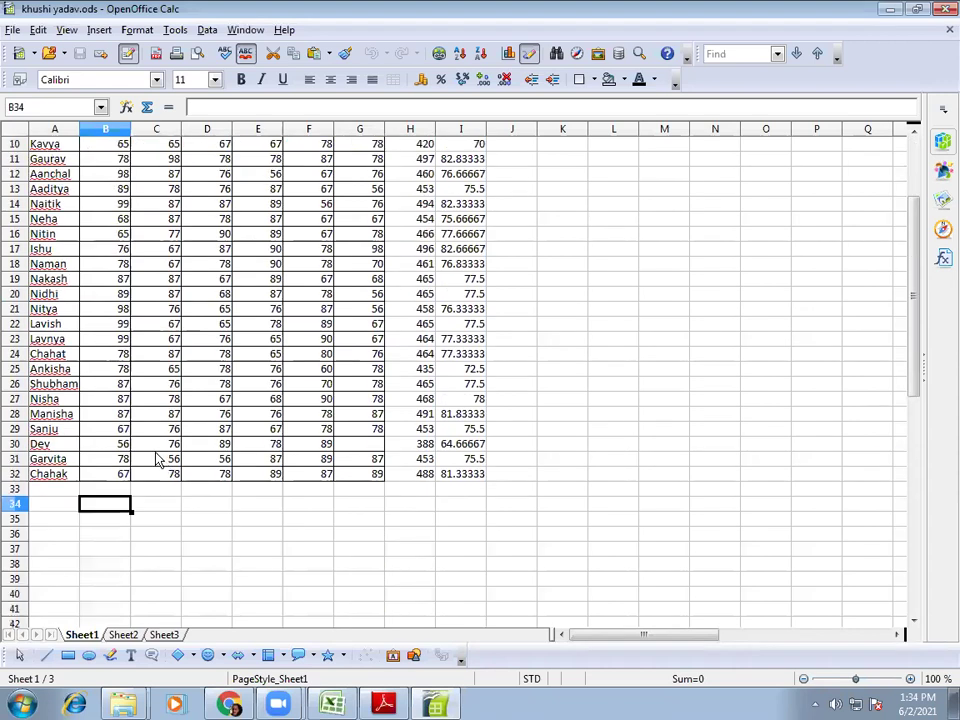
Try to add the Eng marks cell by cell in B34 with =b2+b3+b4, and erase the entry.
type("=")
scroll(165, 462, "up", 3)
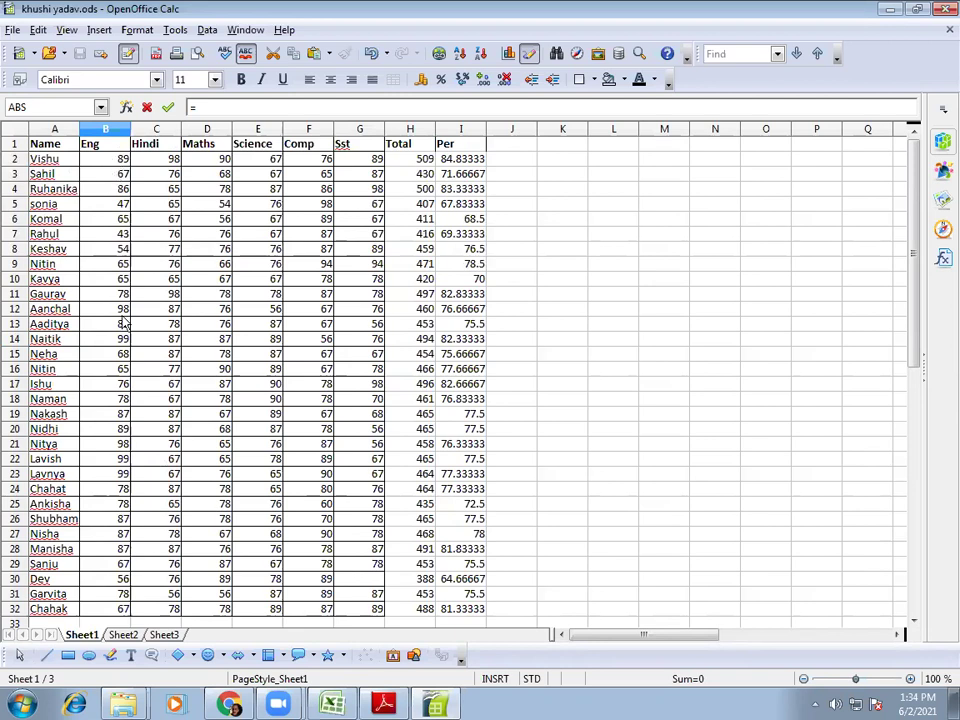
scroll(170, 432, "down", 3)
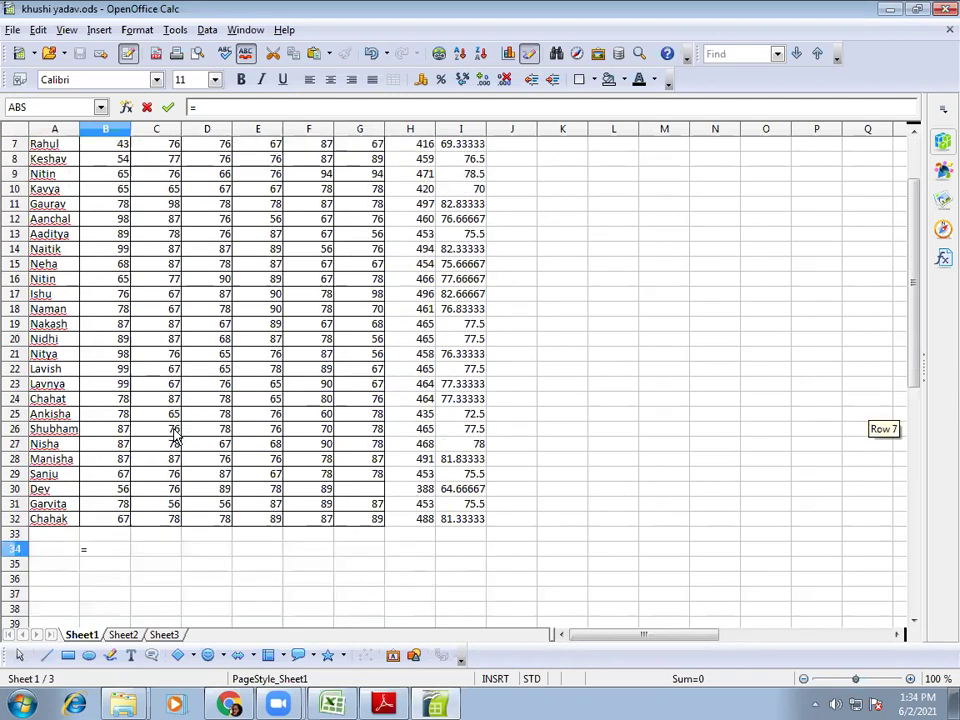
type("b")
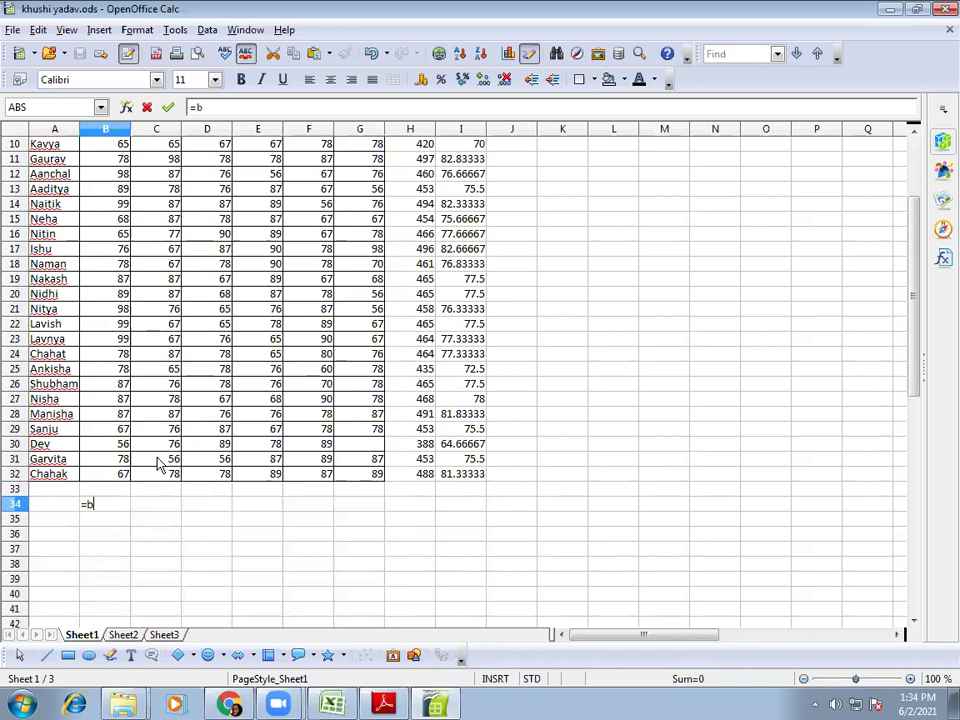
type("2+b3+b4")
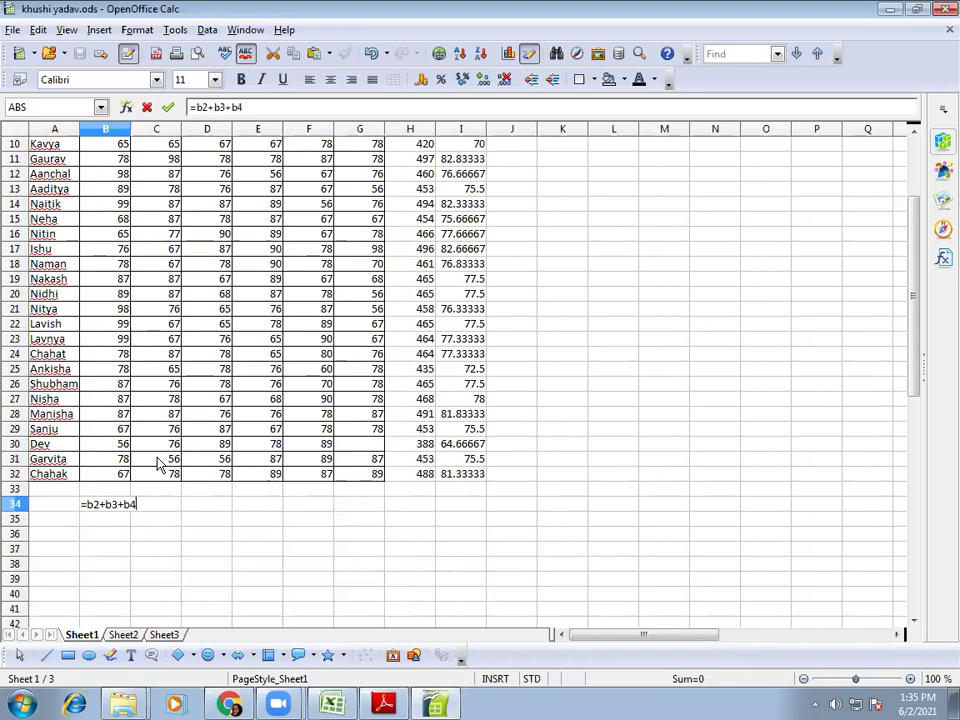
key("BackSpace")
key("BackSpace")
key("BackSpace")
key("BackSpace")
key("BackSpace")
key("BackSpace")
key("BackSpace")
key("BackSpace")
key("BackSpace")
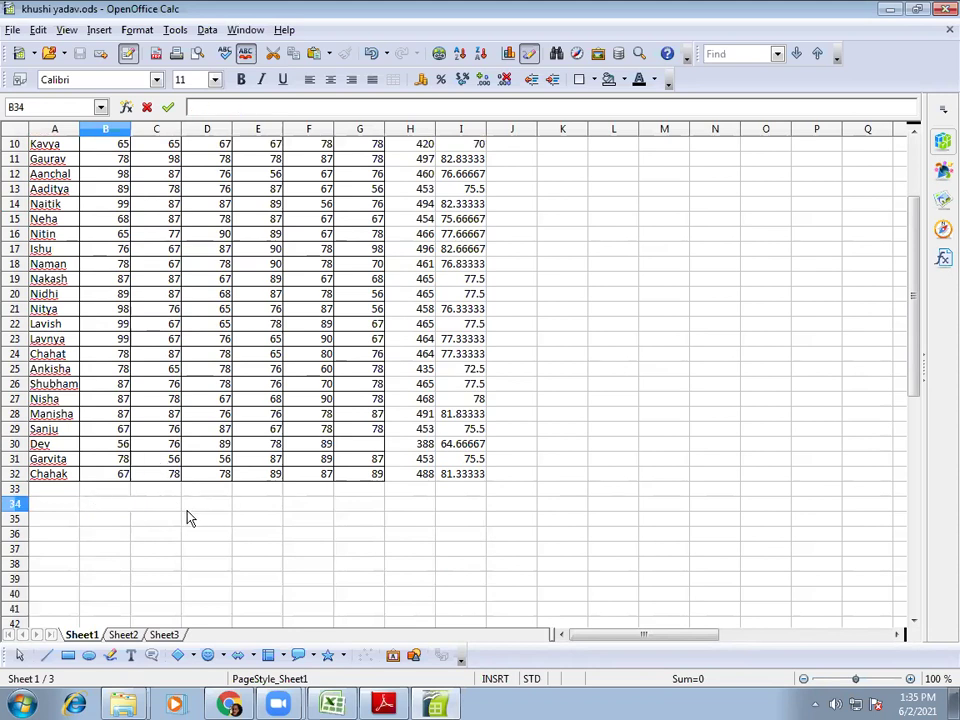
Total the Eng marks in cell B34 with the formula =sum(b2:b32).
left_click_drag(186, 535, 150, 533)
left_click(105, 506)
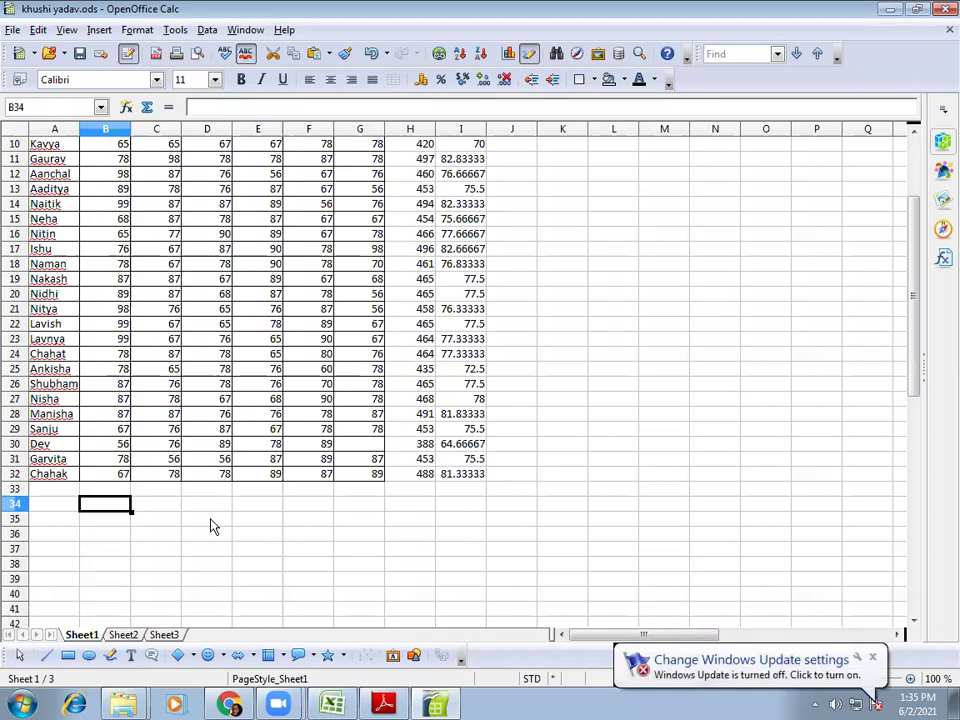
type("=sum")
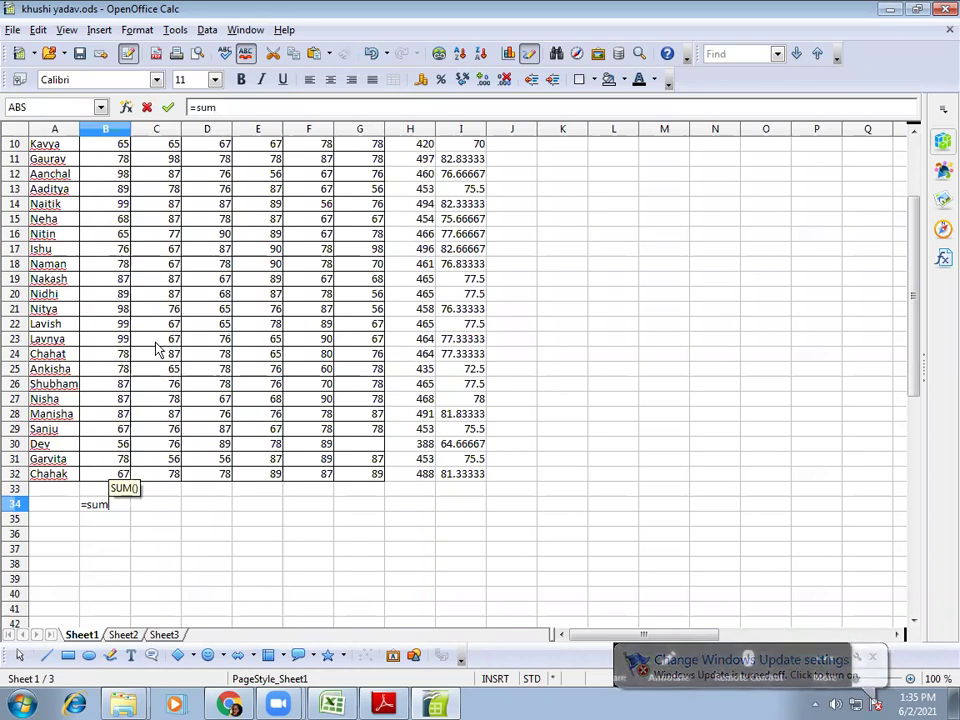
scroll(155, 360, "up", 3)
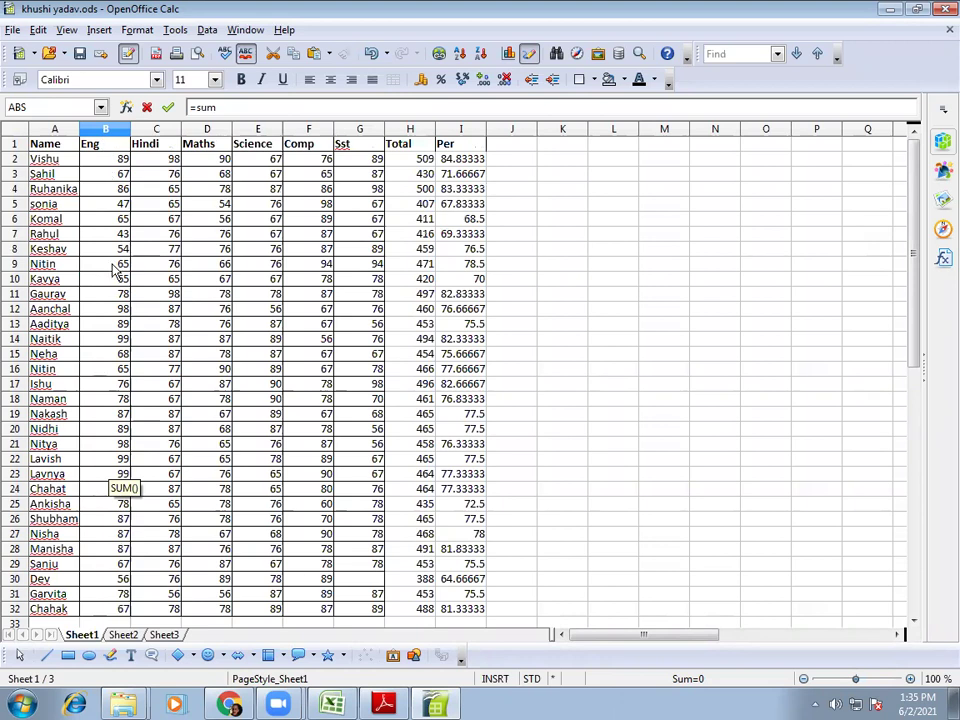
scroll(112, 285, "down", 4)
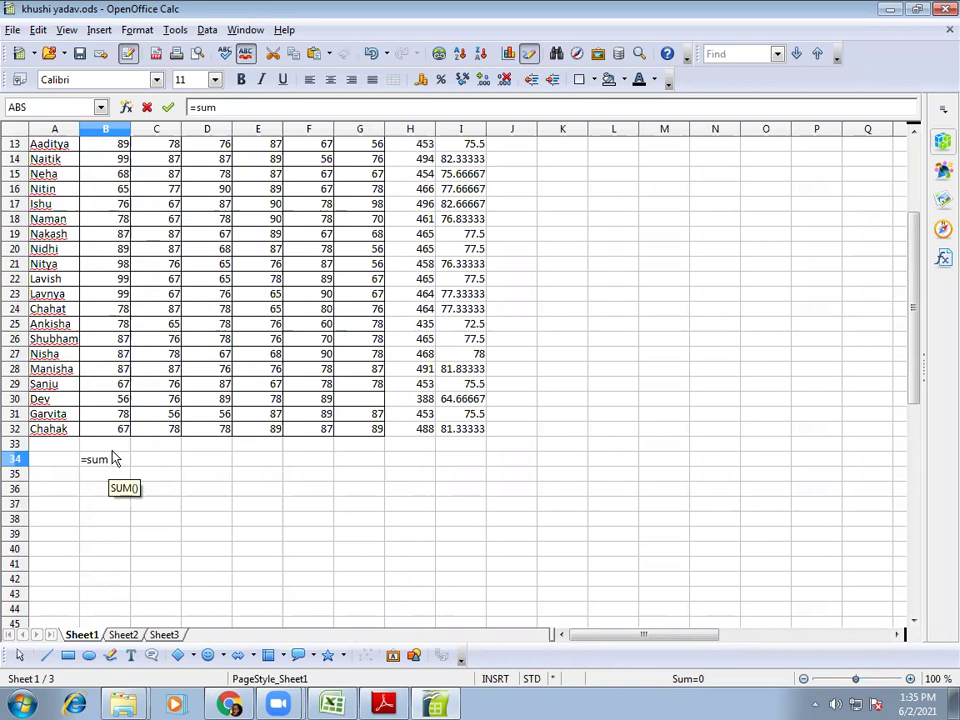
type("(")
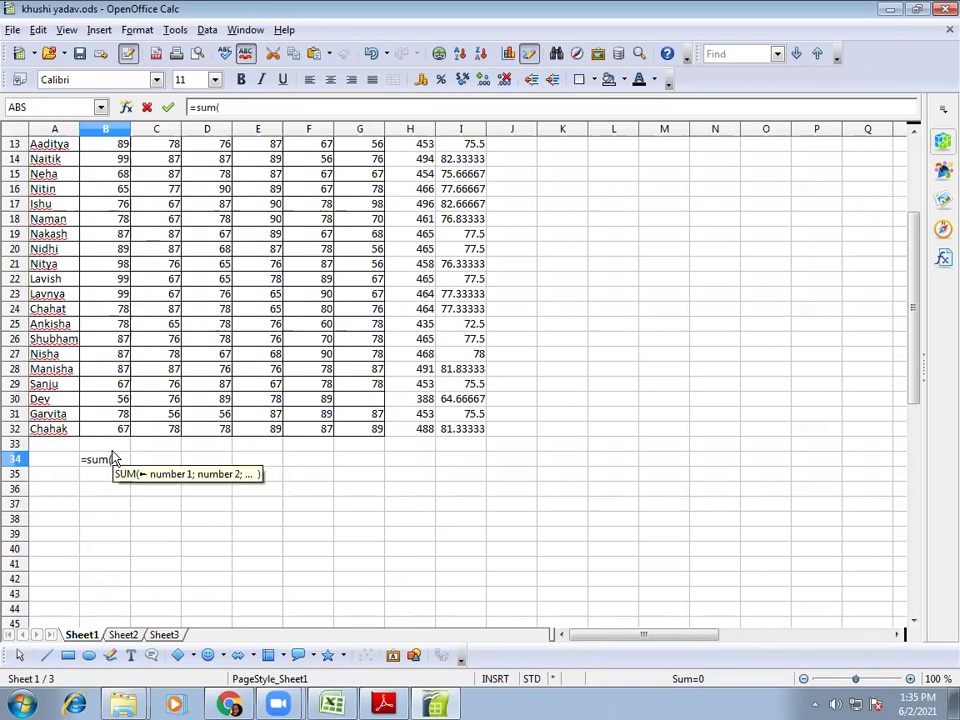
type("b2")
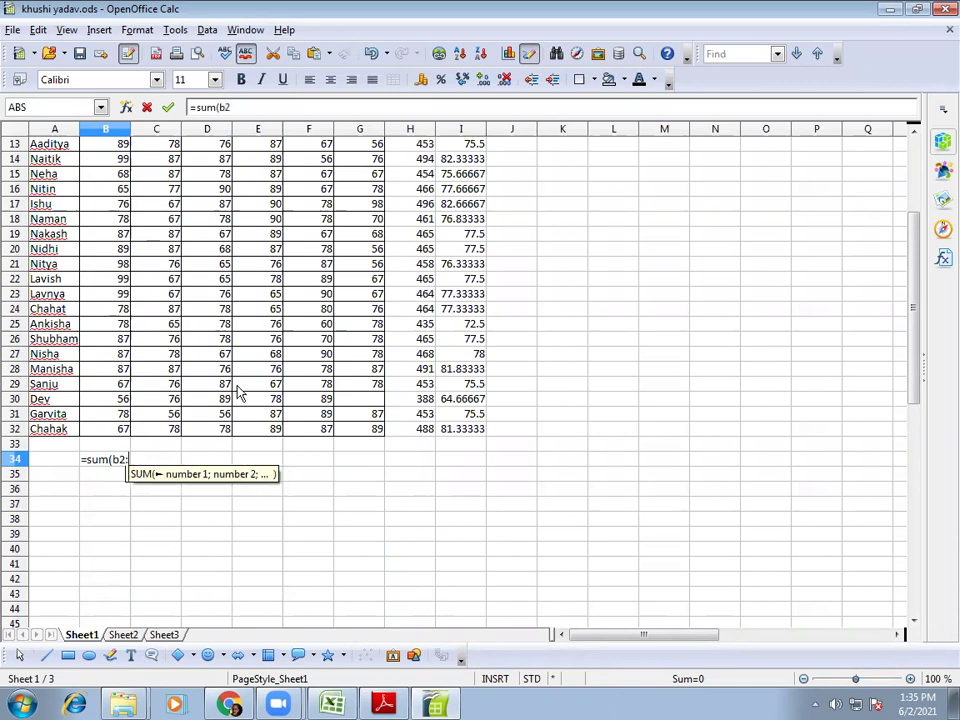
type(":32")
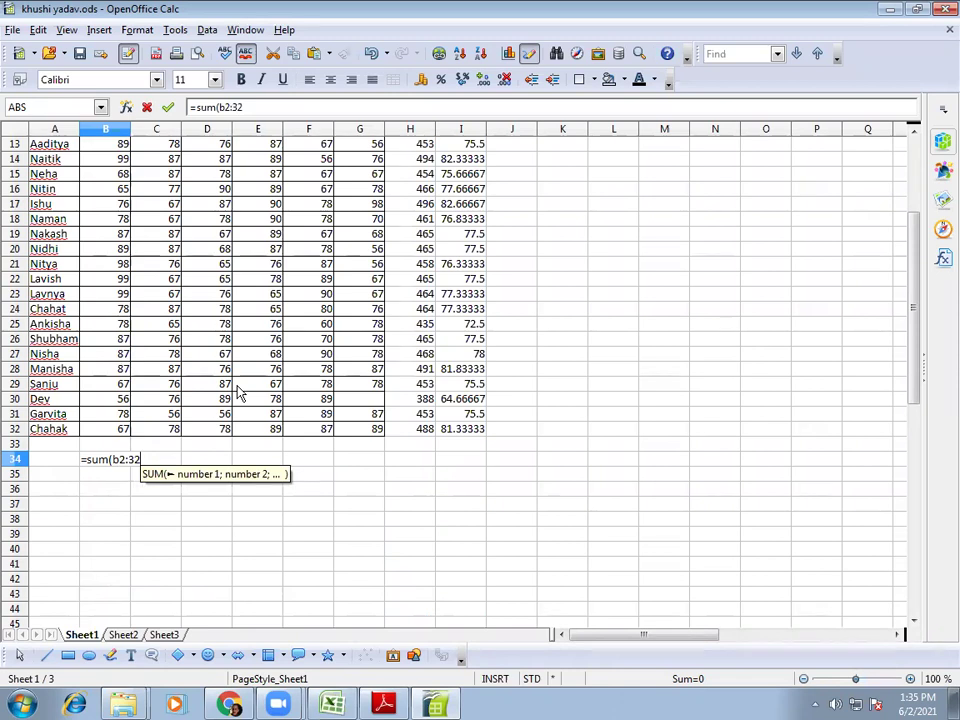
key("BackSpace")
key("BackSpace")
type("b")
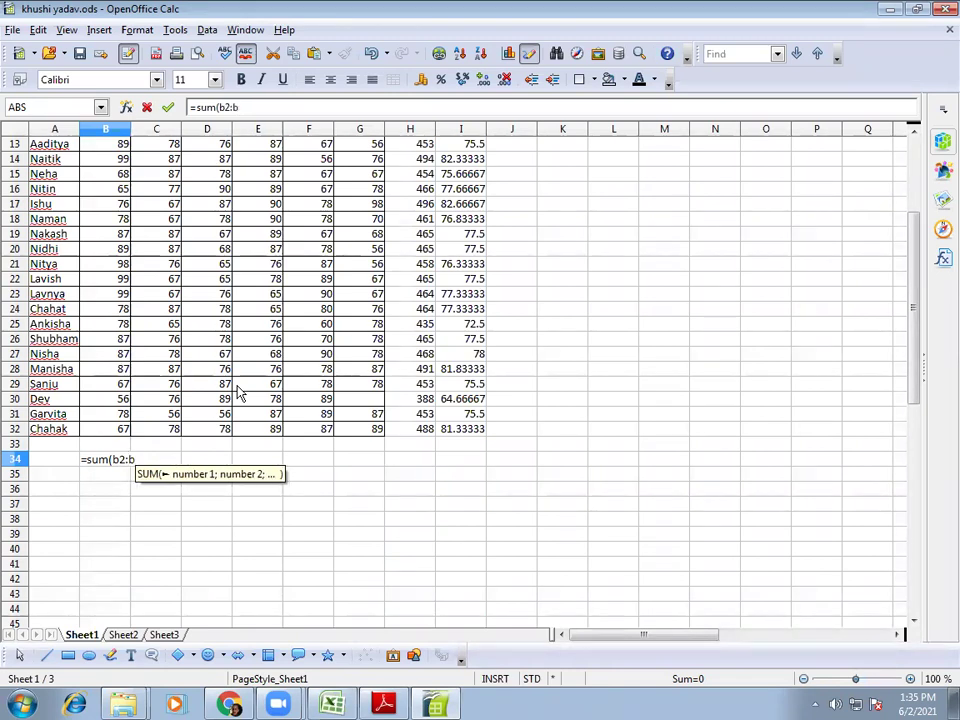
type("32")
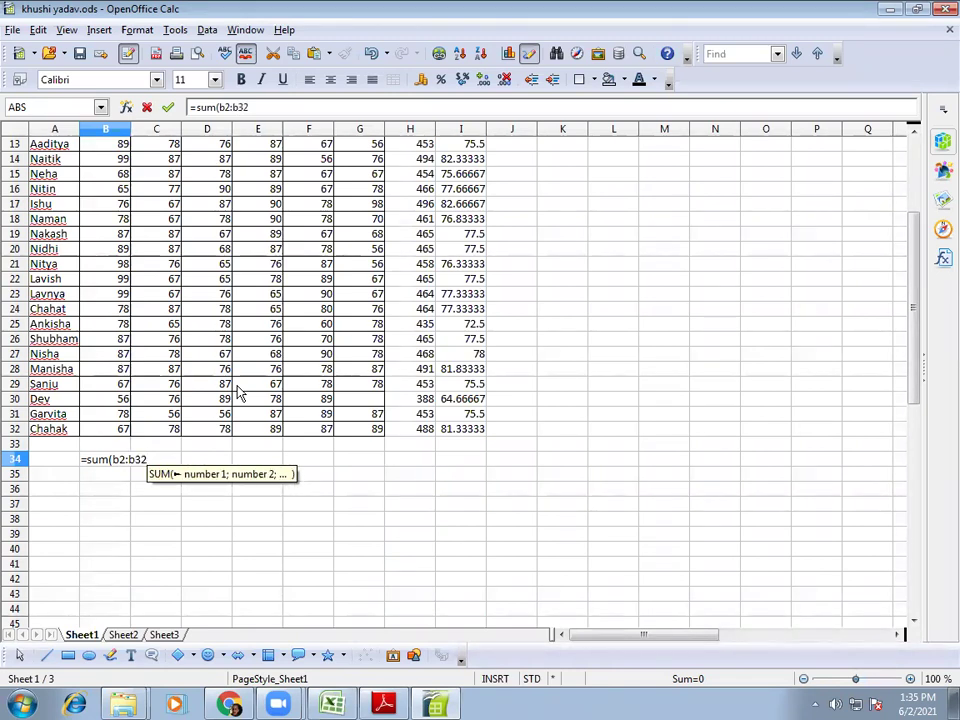
type(")")
key("Return")
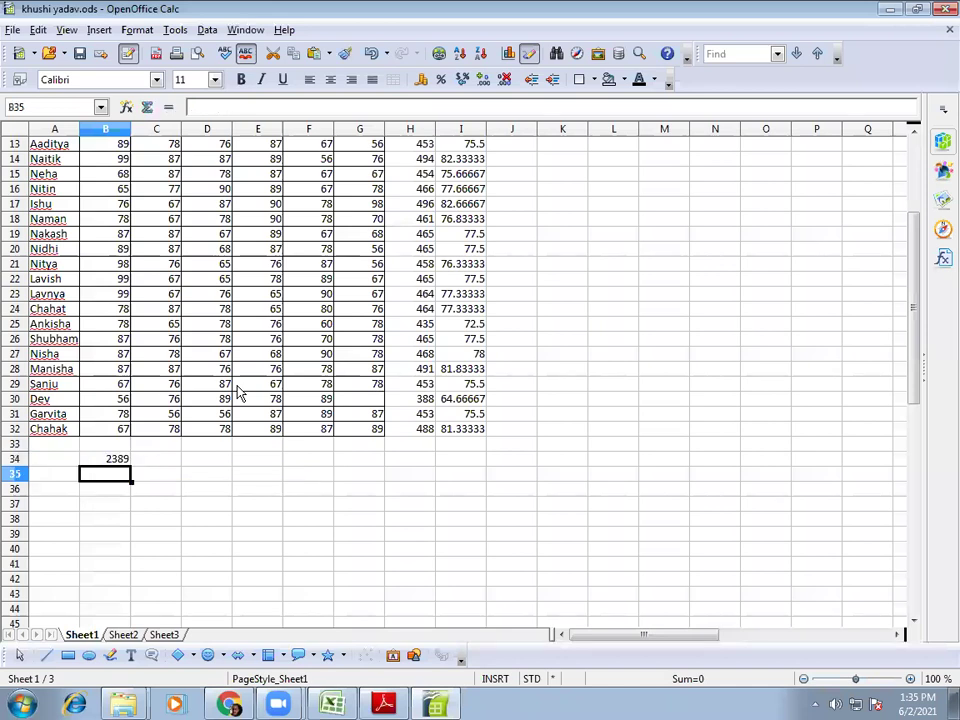
Change the function in B34 to Average, keeping the range B2:B32.
left_click(118, 462)
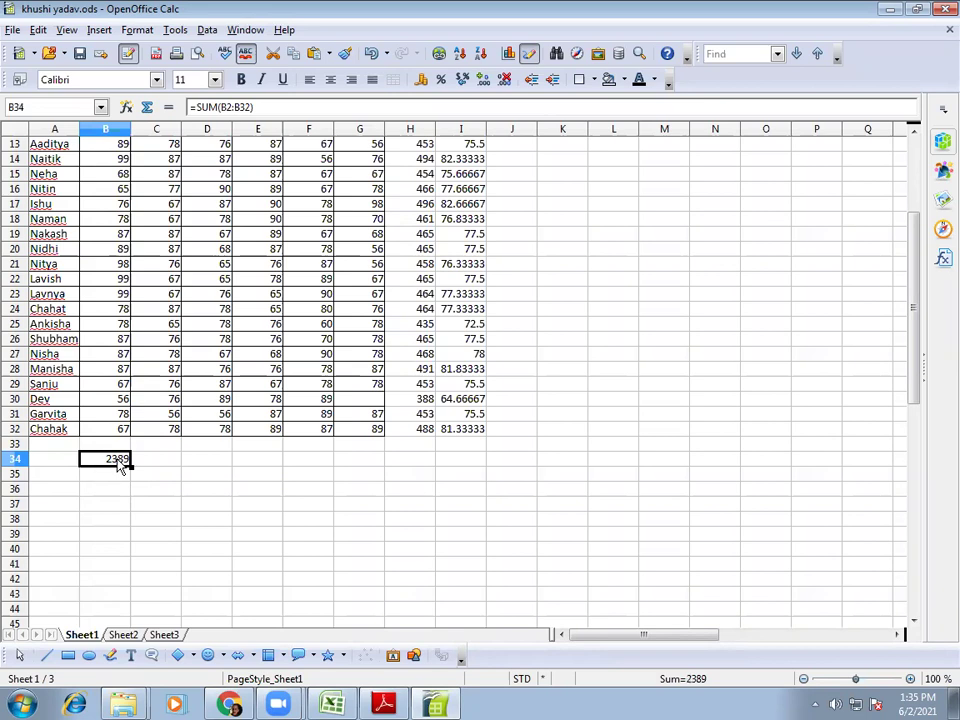
left_click(216, 107)
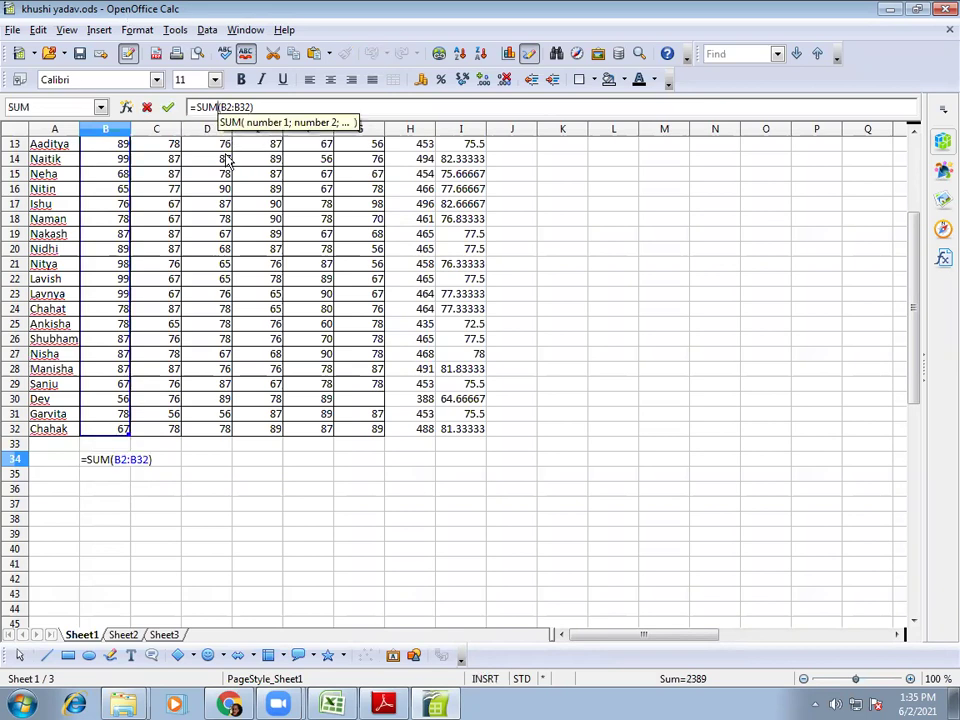
key("BackSpace")
key("BackSpace")
key("BackSpace")
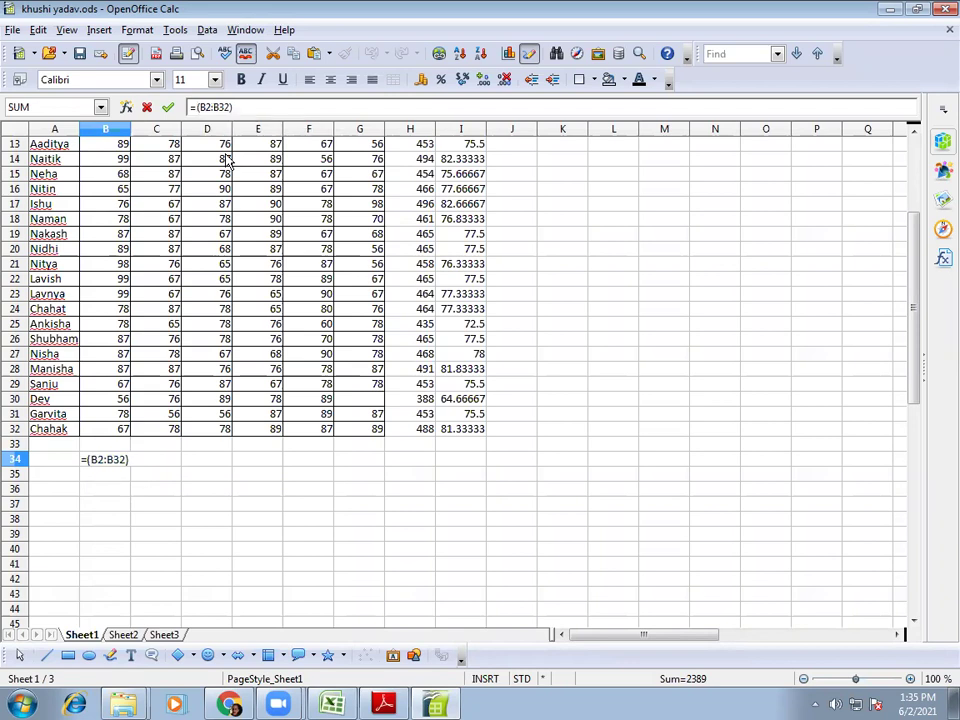
type("Average")
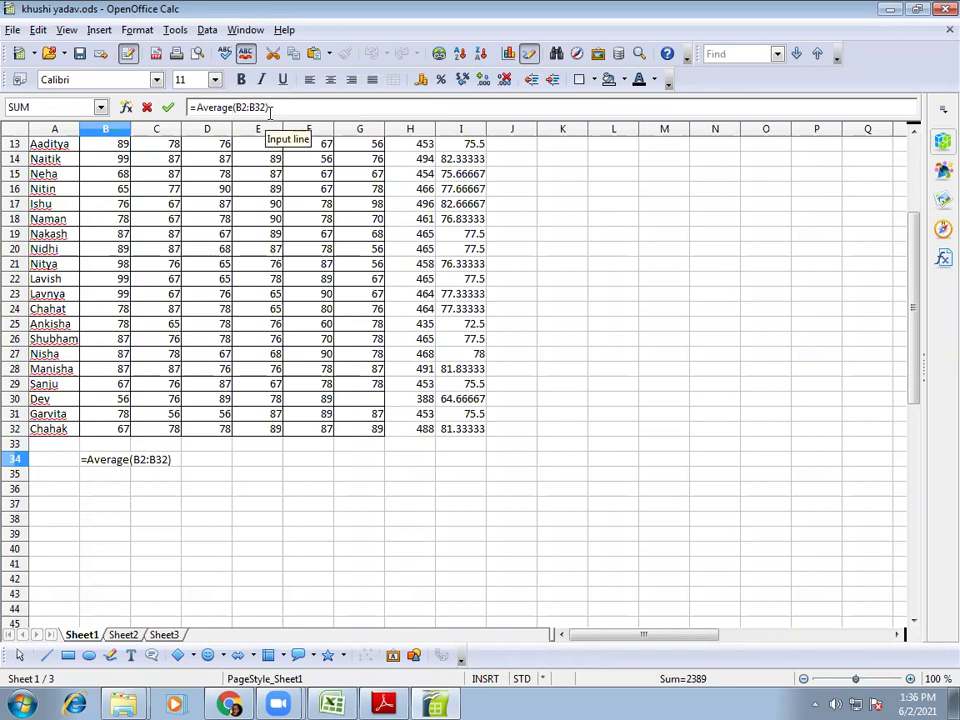
key("Return")
left_click(96, 458)
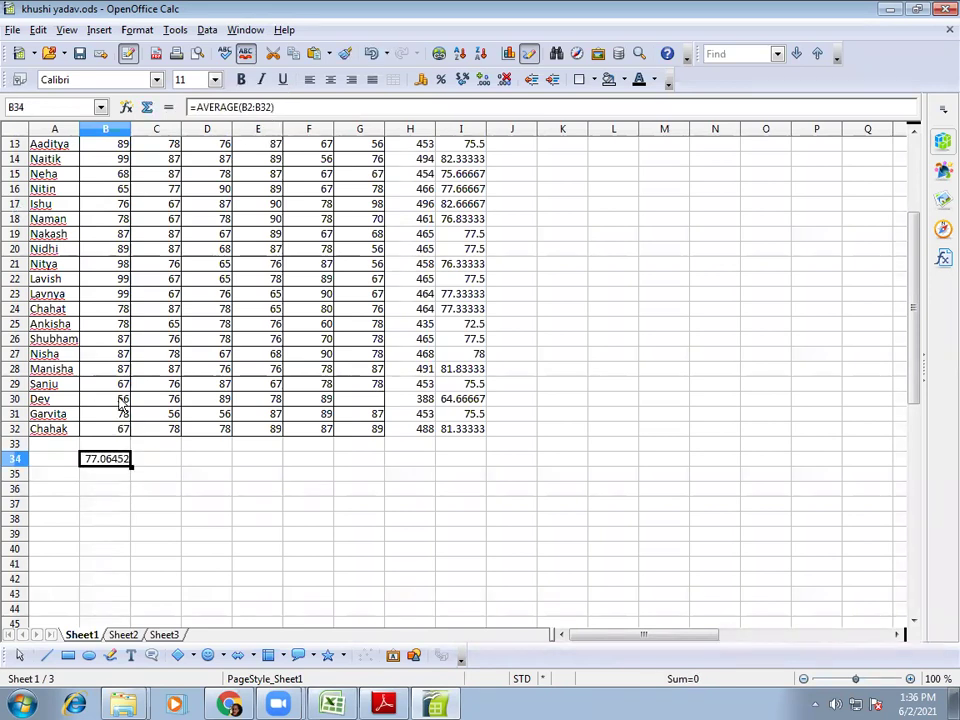
Change the function in B34 to Max, keeping the range B2:B32.
left_click(250, 107)
key("BackSpace")
key("BackSpace")
key("BackSpace")
key("BackSpace")
key("BackSpace")
key("BackSpace")
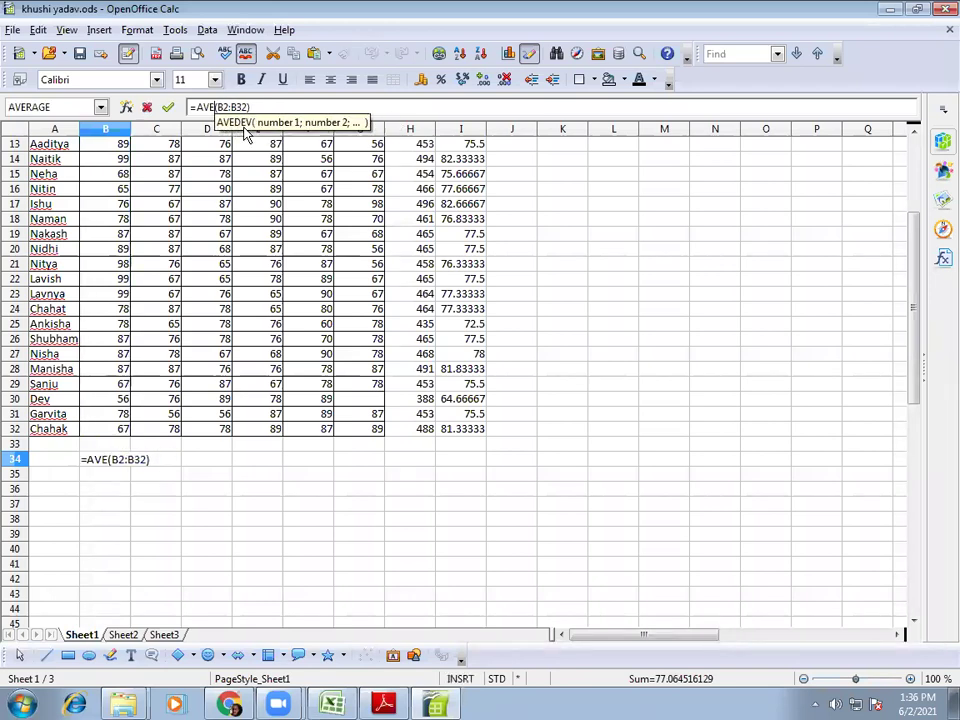
key("BackSpace")
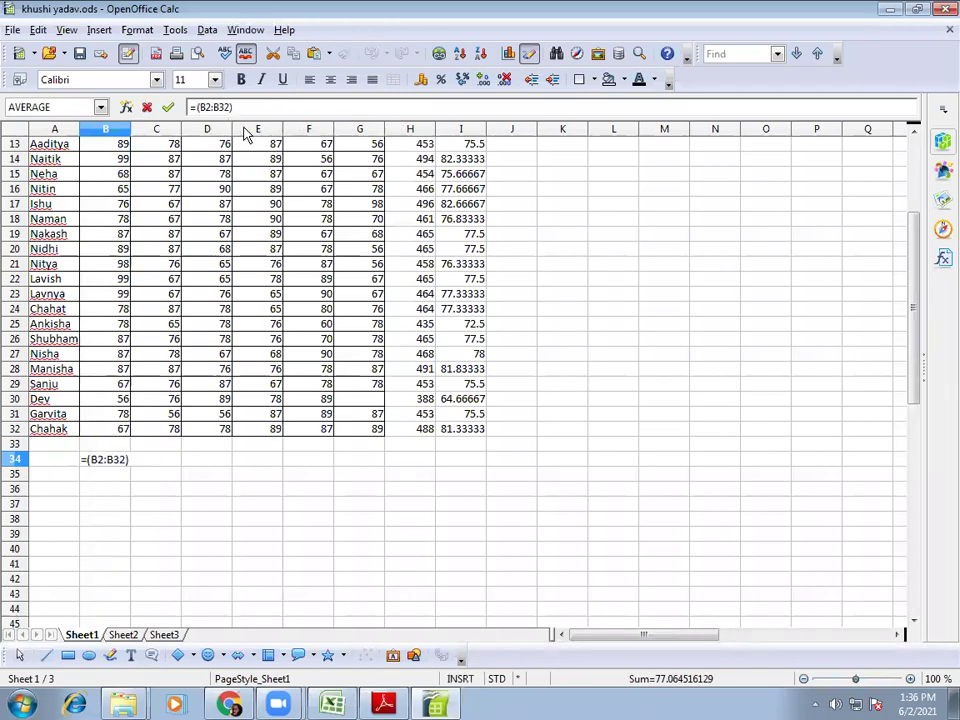
type("Max")
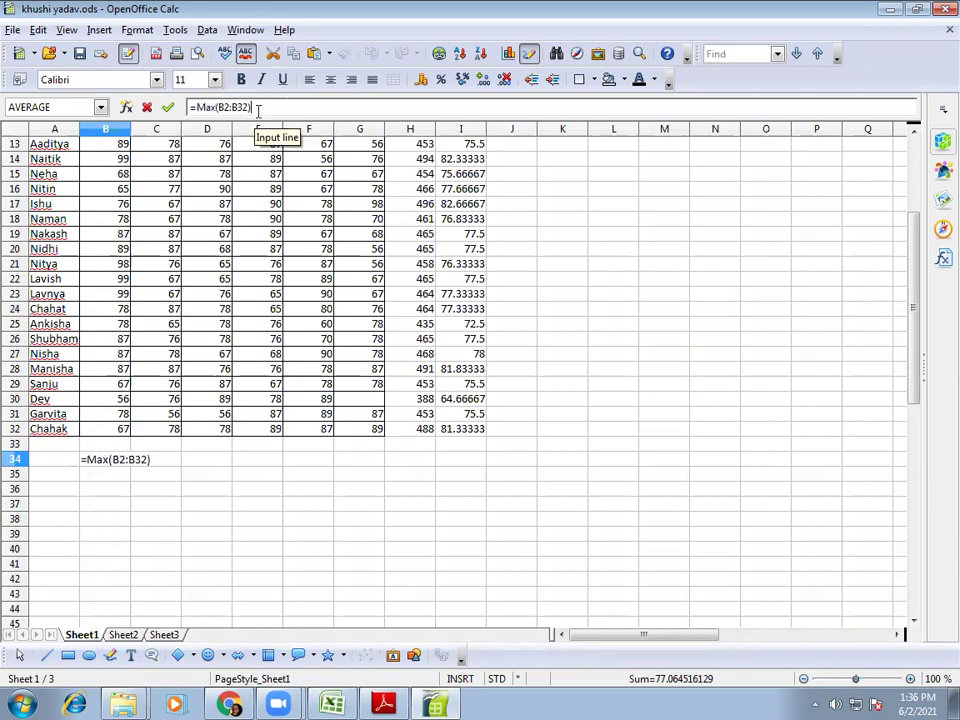
key("Return")
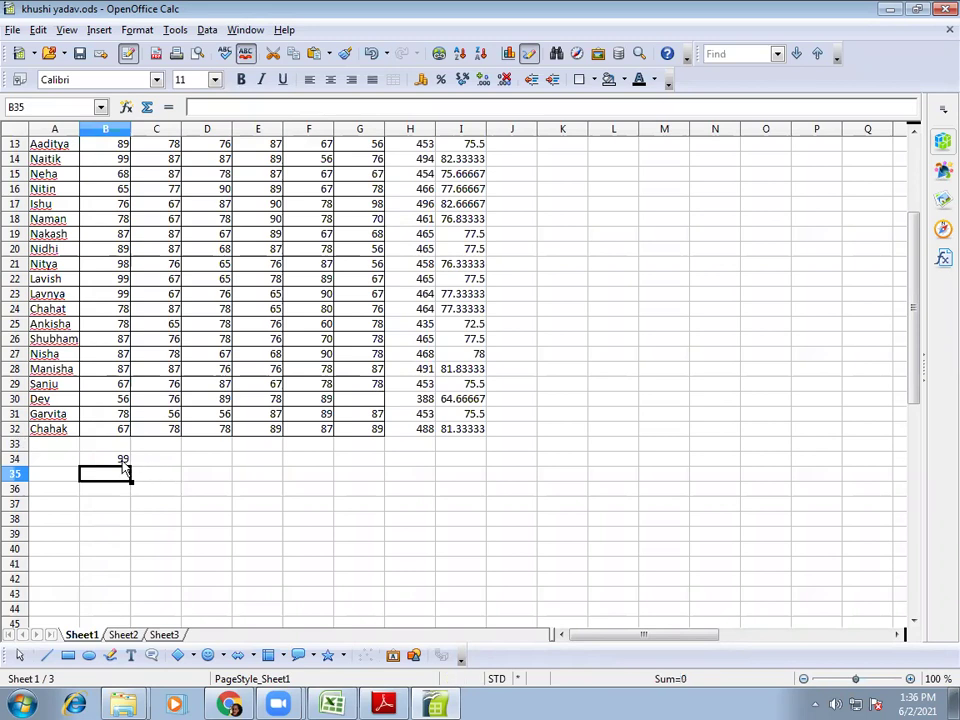
Replace the function in B34 with MIN over the same Eng marks range B2:B32, and reselect the cell.
left_click(122, 458)
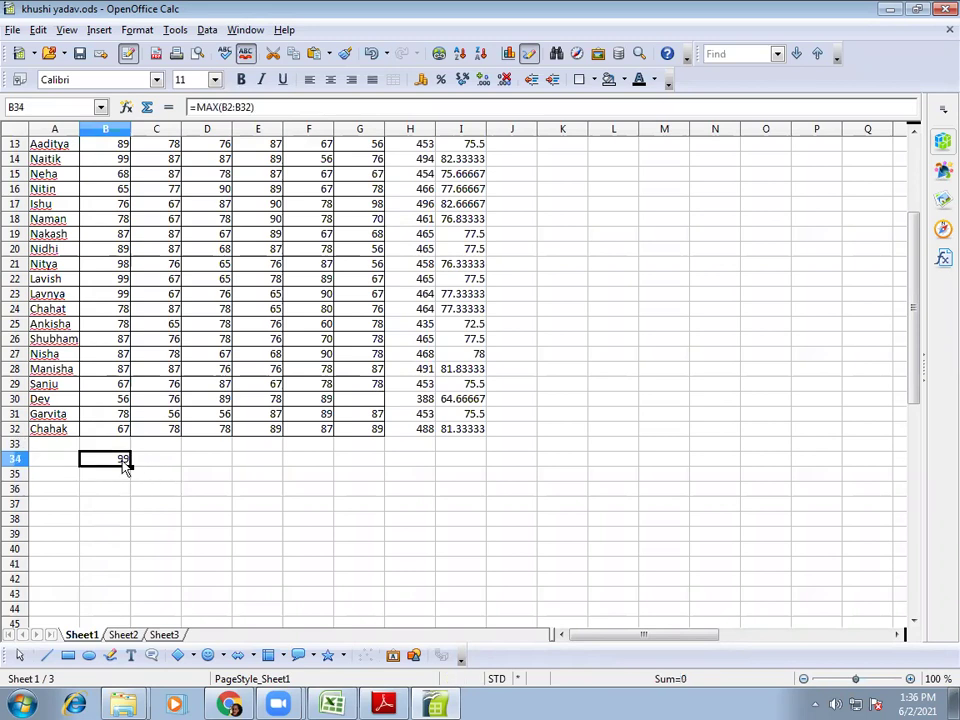
left_click(210, 106)
left_click_drag(204, 106, 216, 107)
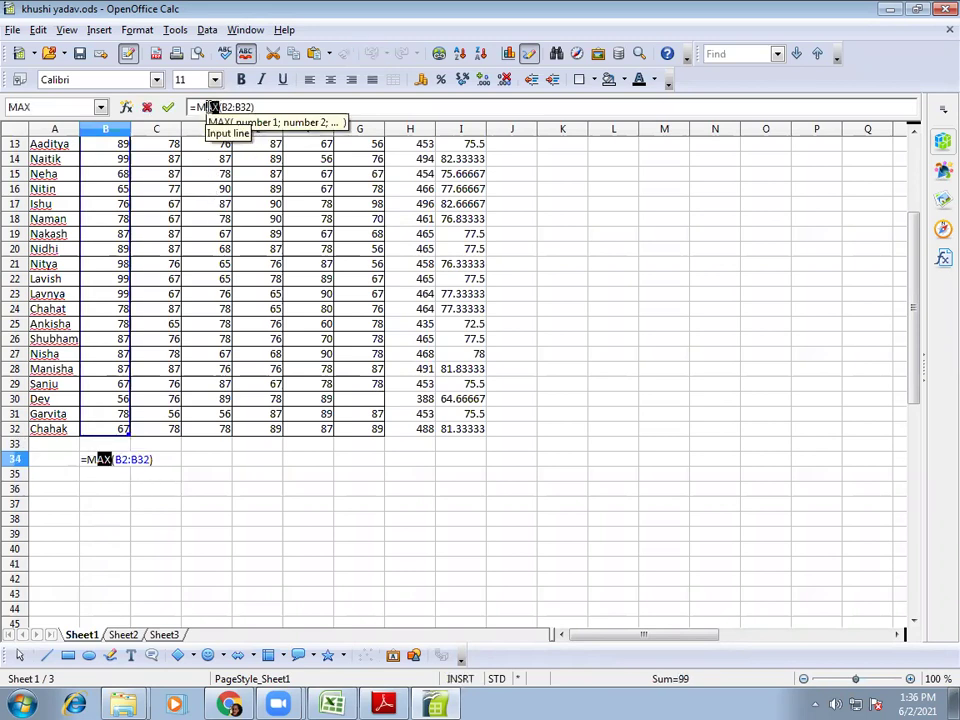
type("I")
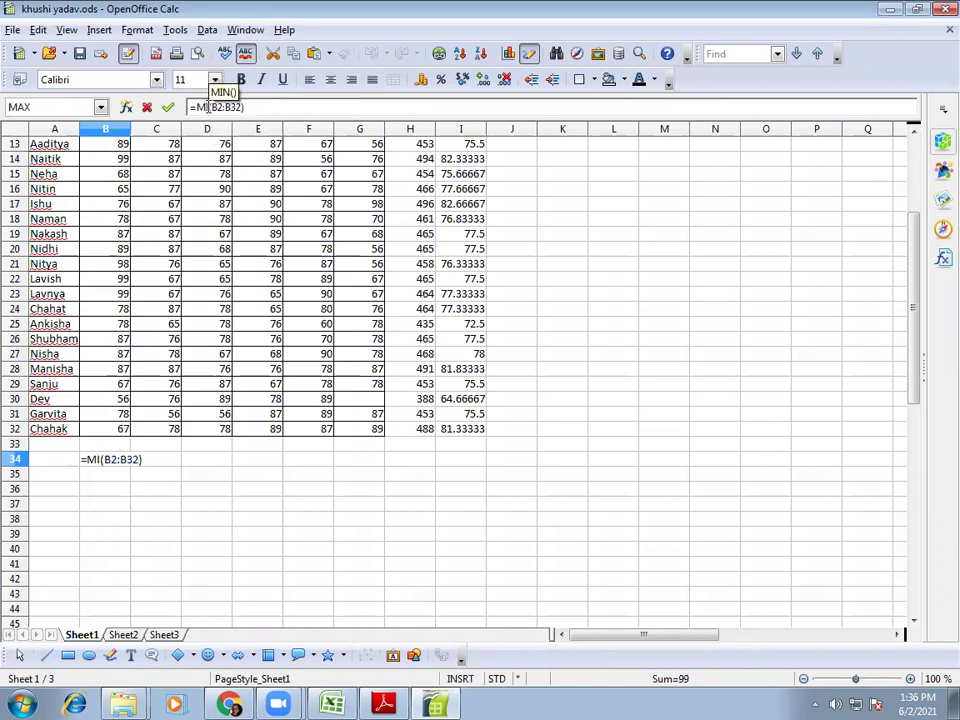
type("N")
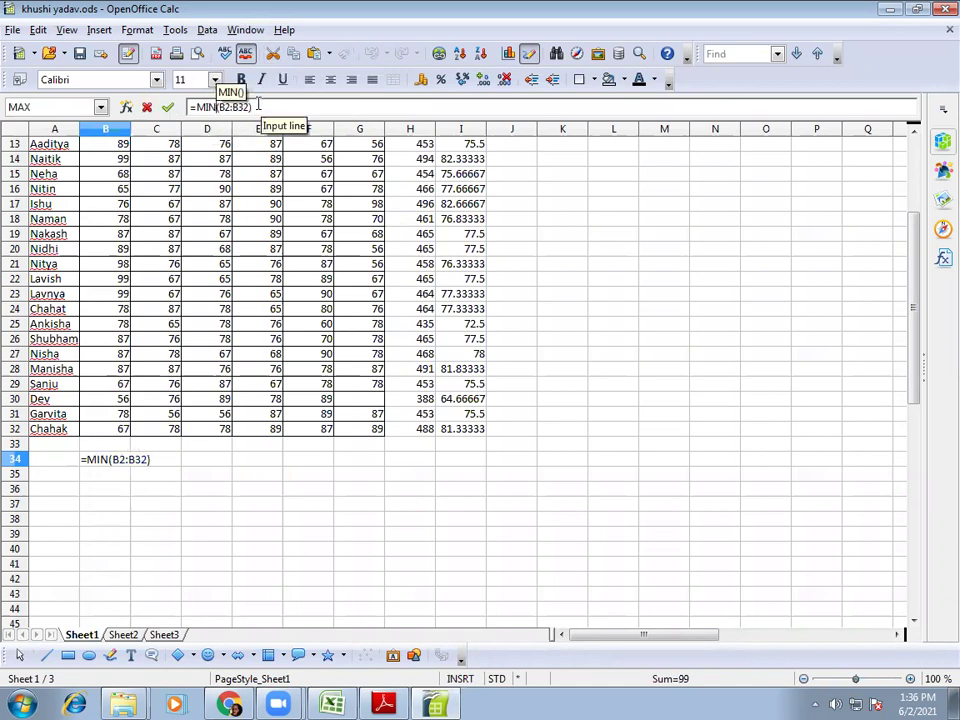
key("Return")
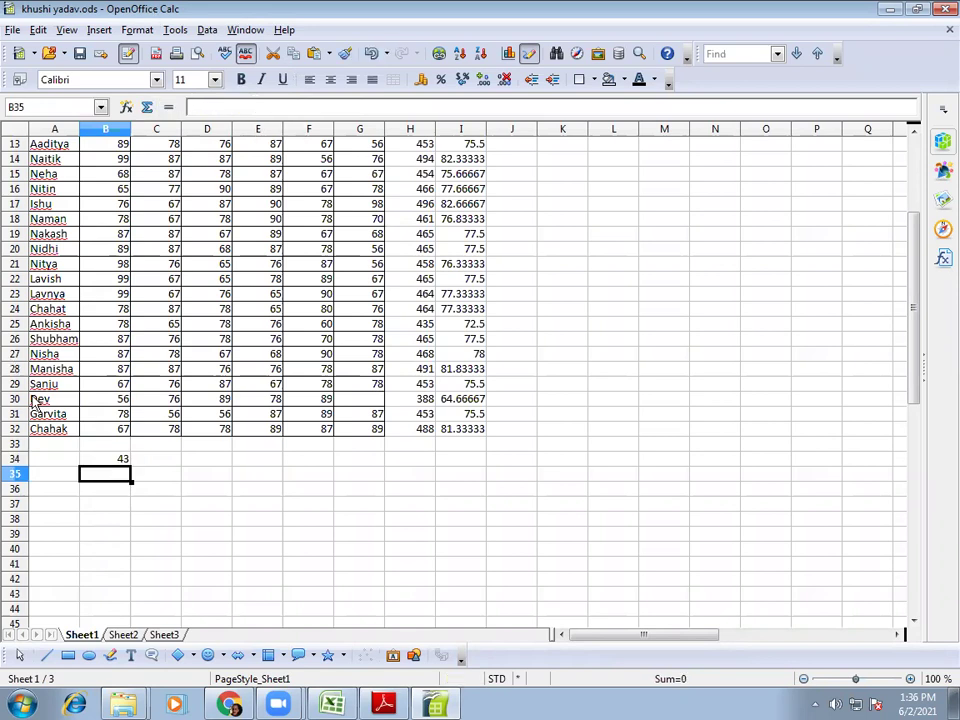
key("Up")
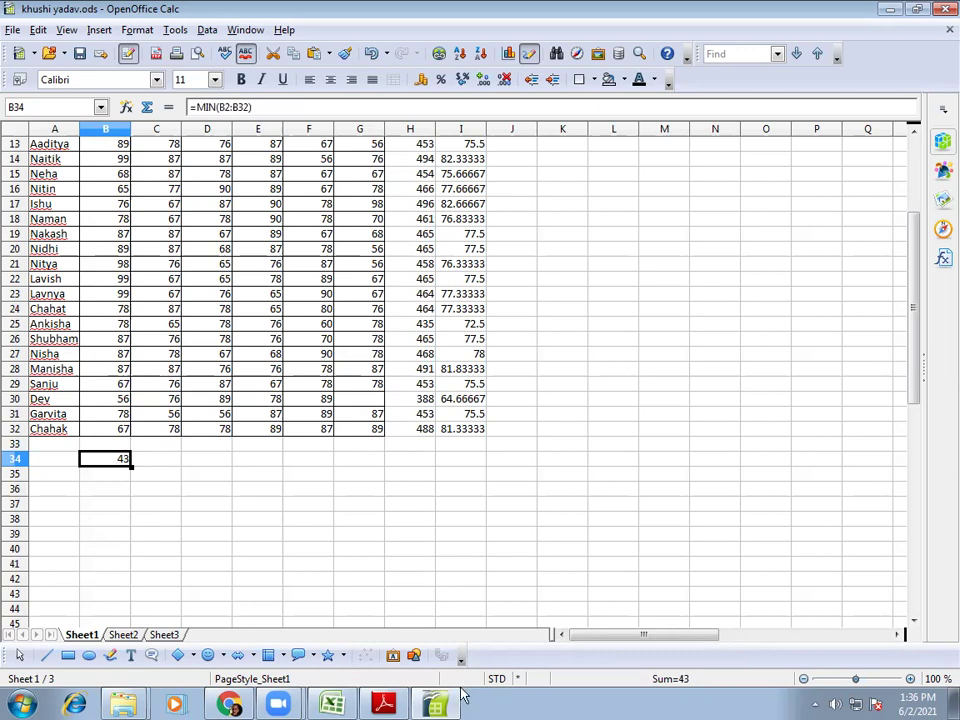
Switch to Calc.pdf in Adobe Reader to read the section on using a macro as a function.
left_click(382, 706)
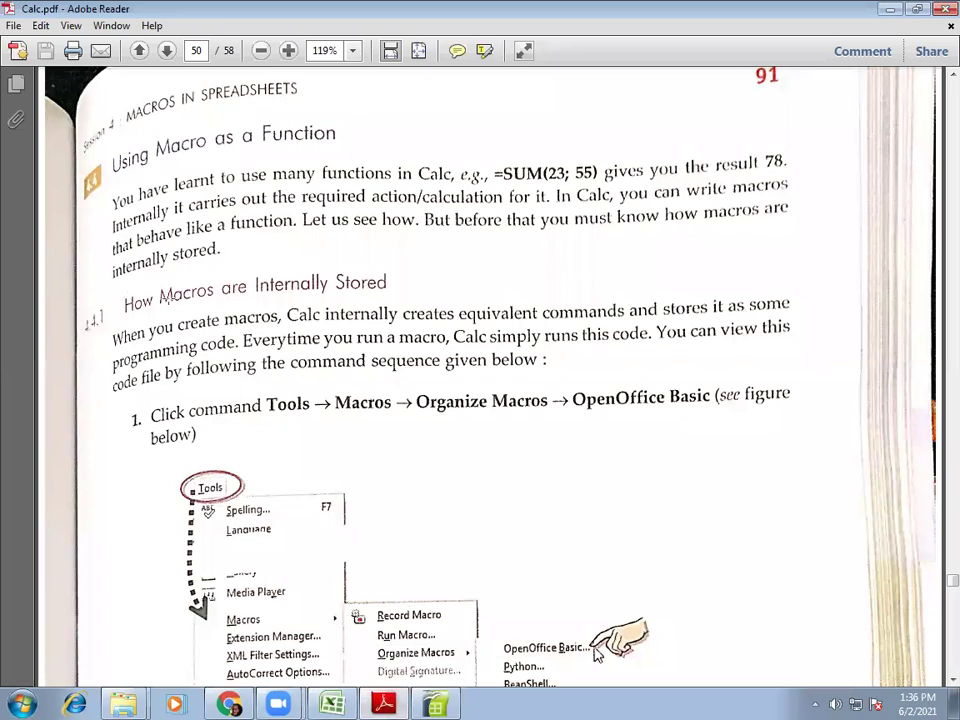